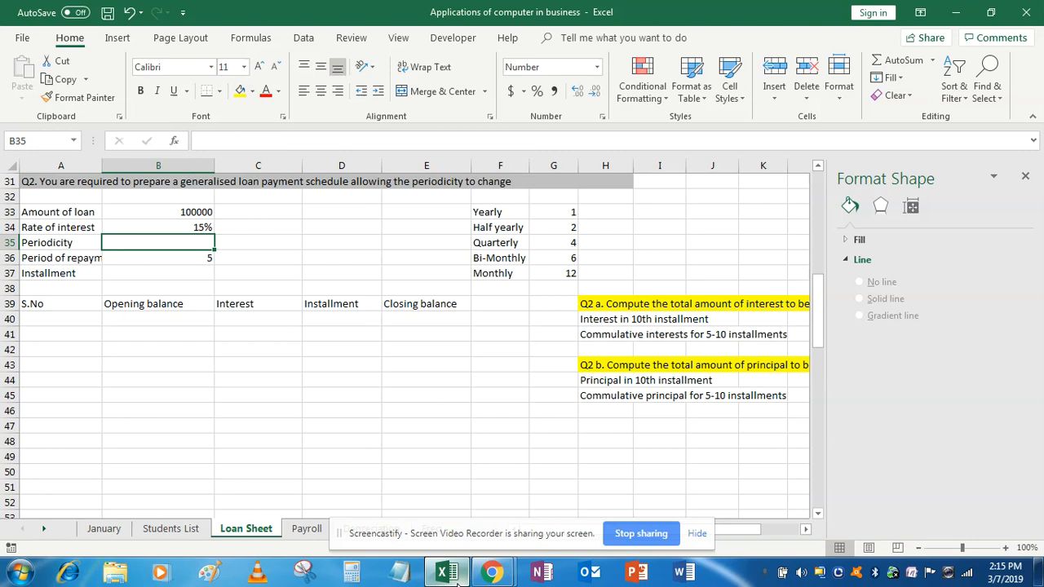
# - Examine the list of periodicity options from Yearly to Monthly in F33:F37
pyautogui.press('Right')
pyautogui.press('Right')
pyautogui.press('Right')
pyautogui.press('Right')
pyautogui.press('Up')
pyautogui.press('Up')
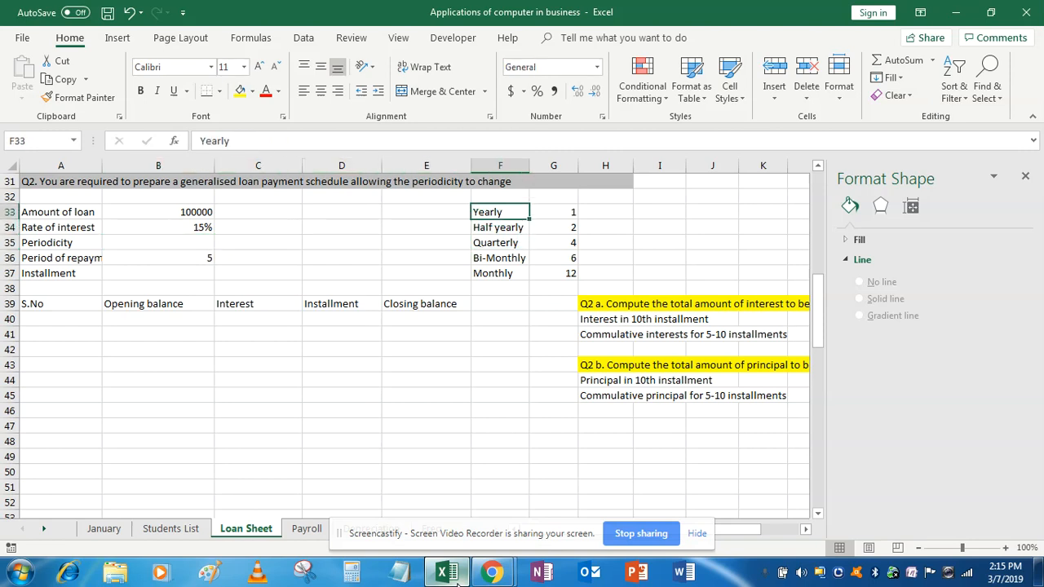
pyautogui.press('Down')
pyautogui.press('Down')
pyautogui.press('Down')
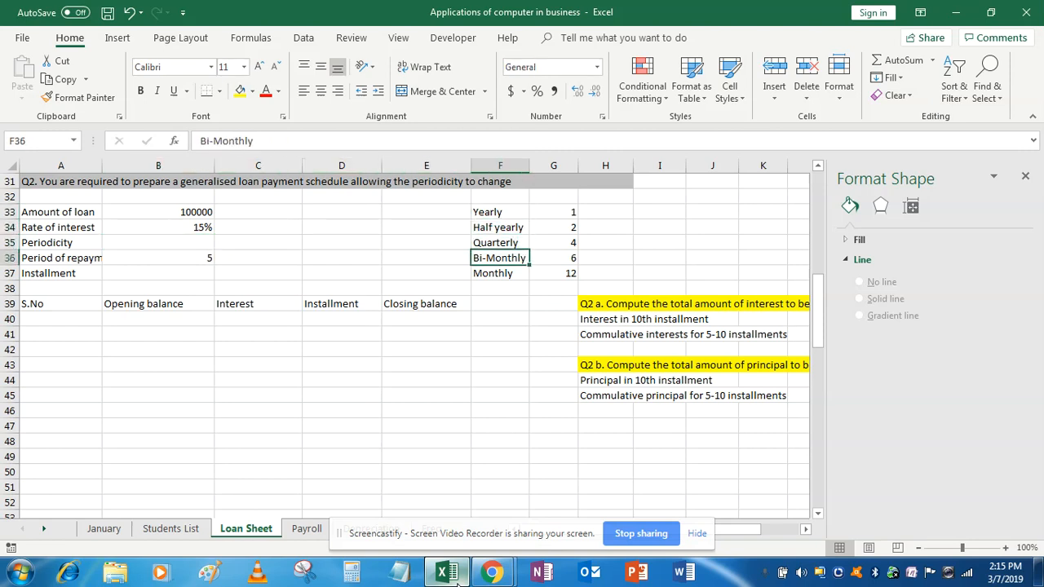
pyautogui.press('Down')
# - Examine the loan input cells in column B and the empty payment schedule beneath the row 39 headings
pyautogui.press('Left')
pyautogui.press('Left')
pyautogui.press('Left')
pyautogui.press('Left')
pyautogui.press('Up')
pyautogui.press('Up')
pyautogui.press('Down')
pyautogui.press('Down')
pyautogui.press('Down')
pyautogui.press('Down')
pyautogui.press('Down')
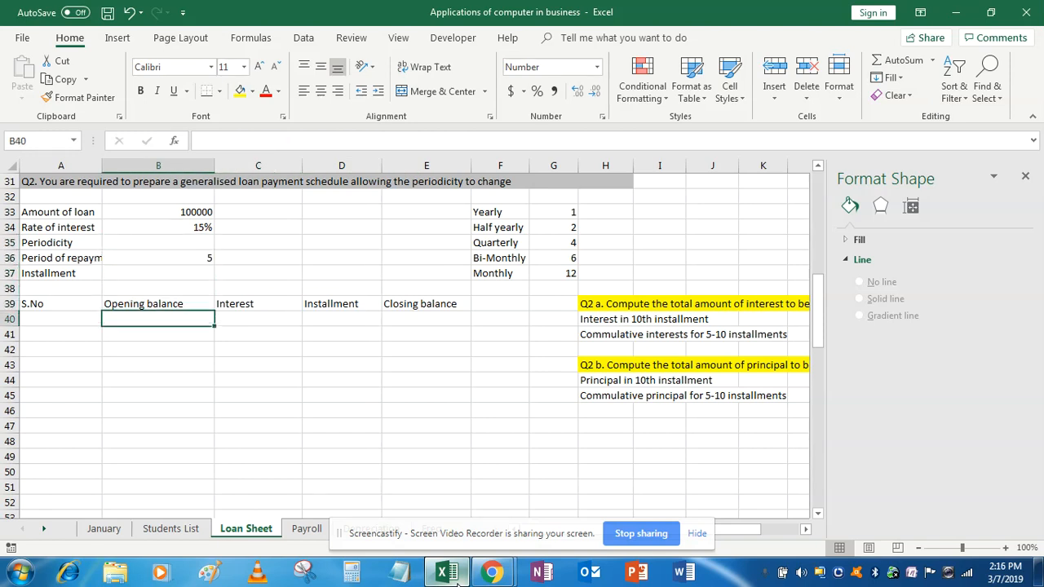
pyautogui.press('Left')
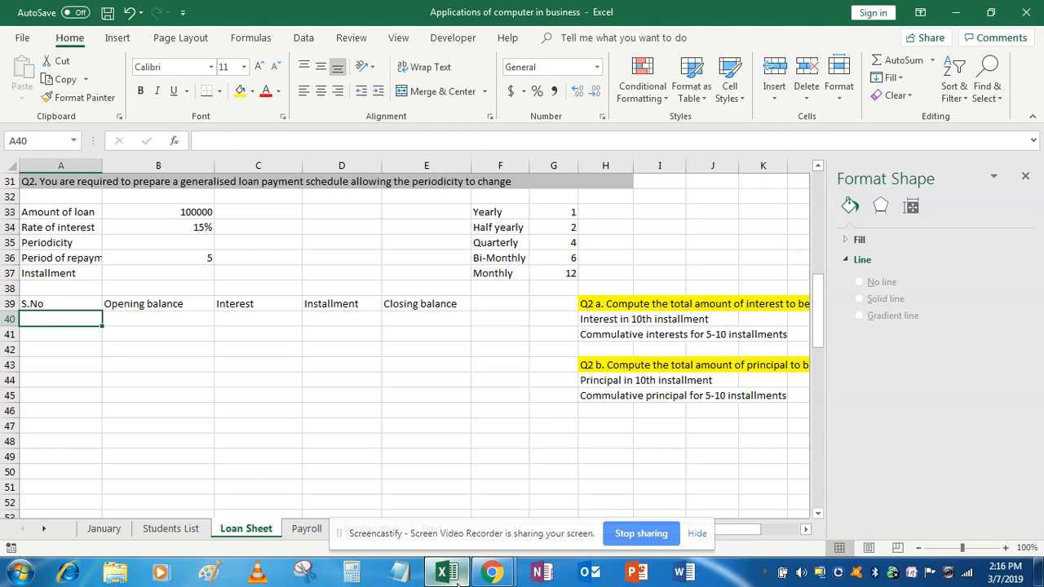
pyautogui.press('Up')
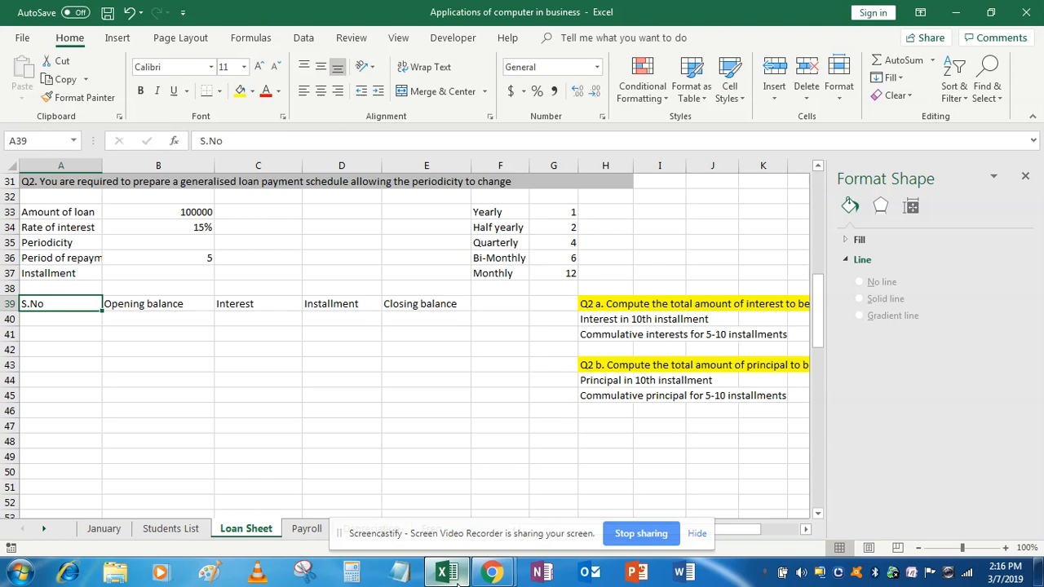
# - Examine each periodicity name and its matching number of payments per year in F33:G37
pyautogui.press('Right')
pyautogui.press('Right')
pyautogui.press('Up')
pyautogui.press('Up')
pyautogui.press('Right')
pyautogui.press('Up')
pyautogui.press('Up')
pyautogui.press('Up')
pyautogui.press('Up')
pyautogui.press('Right')
pyautogui.press('Right')
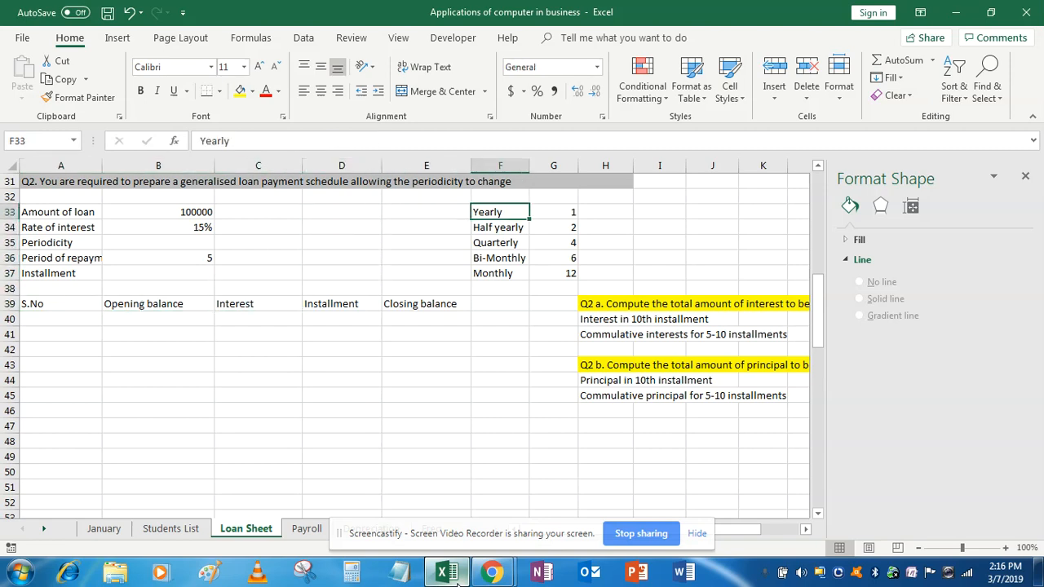
pyautogui.press('Down')
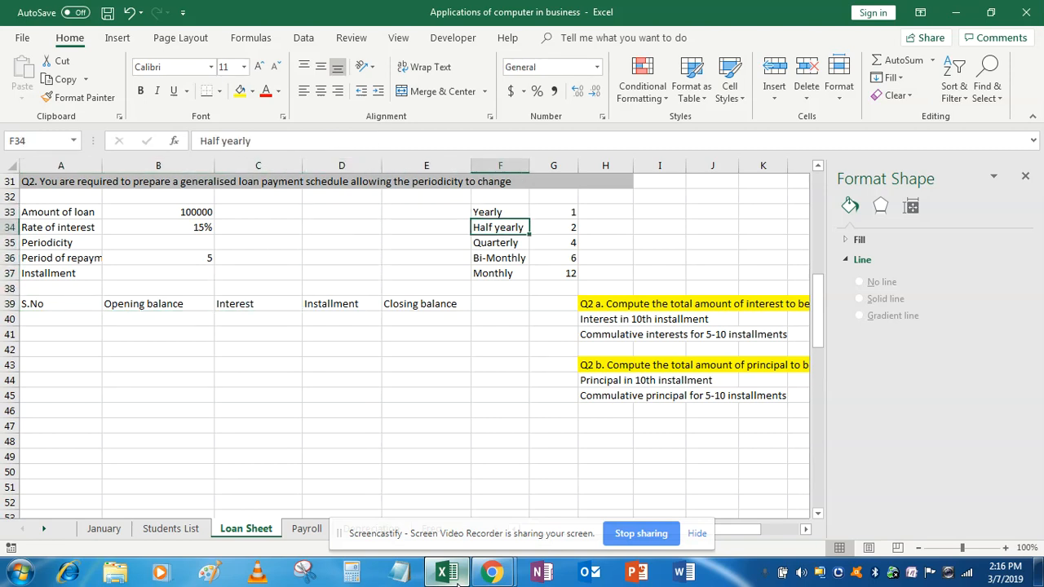
pyautogui.press('Down')
pyautogui.press('Down')
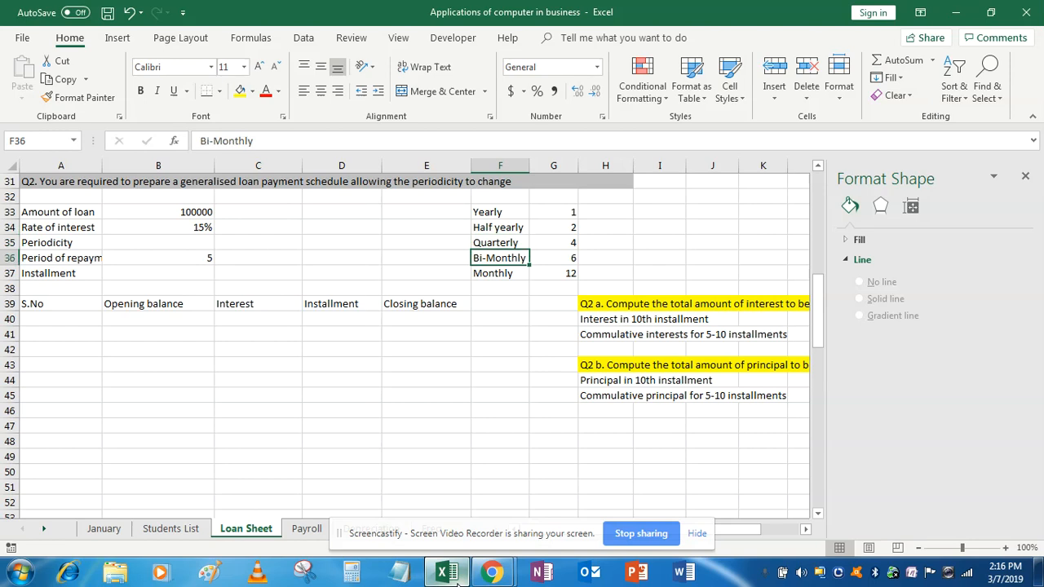
pyautogui.press('Down')
pyautogui.press('Right')
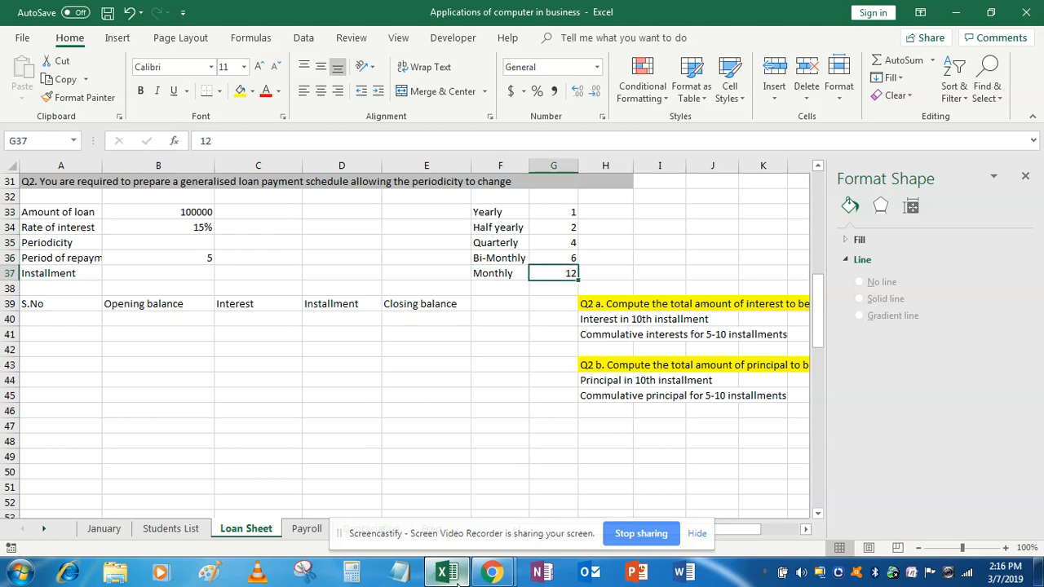
pyautogui.press('Up')
pyautogui.press('Up')
pyautogui.press('Up')
pyautogui.press('Up')
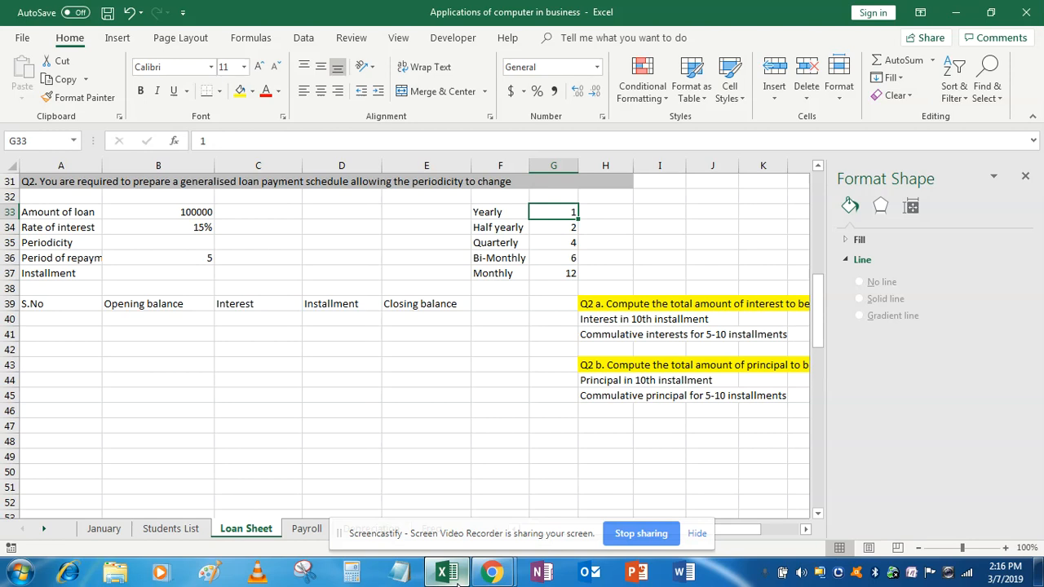
pyautogui.press('Down')
pyautogui.press('Down')
pyautogui.press('Down')
pyautogui.press('Down')
pyautogui.press('Down')
pyautogui.press('Down')
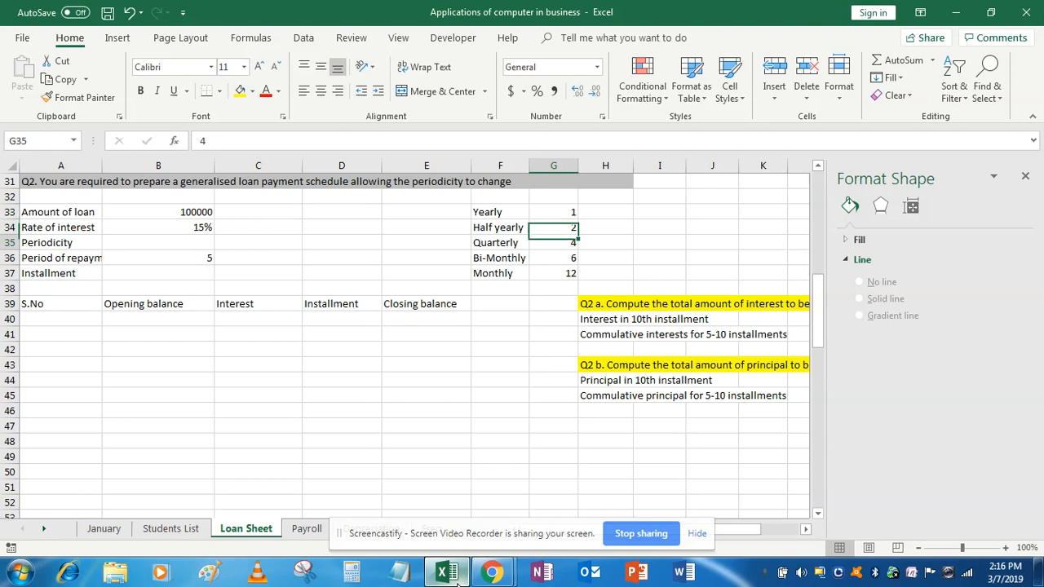
# - Restrict the Periodicity cell B35 with a List data validation whose source is =$F$33:$F$37
pyautogui.press('Left')
pyautogui.press('Left')
pyautogui.press('Left')
pyautogui.press('Left')
pyautogui.press('Left')
pyautogui.press('Left')
pyautogui.press('Up')
pyautogui.press('Up')
pyautogui.press('Up')
pyautogui.press('Up')
pyautogui.press('Right')
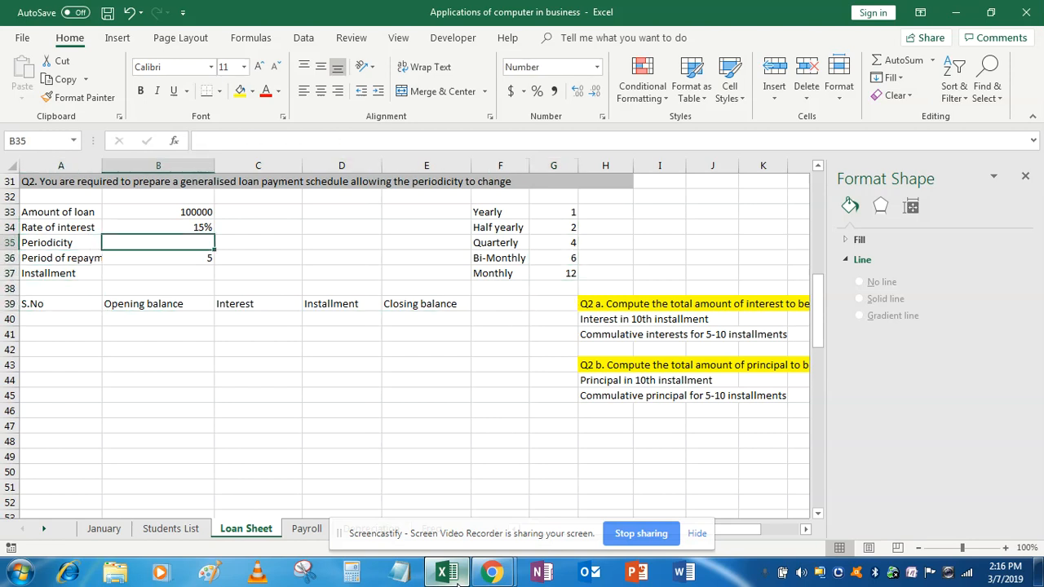
pyautogui.click(304, 39)
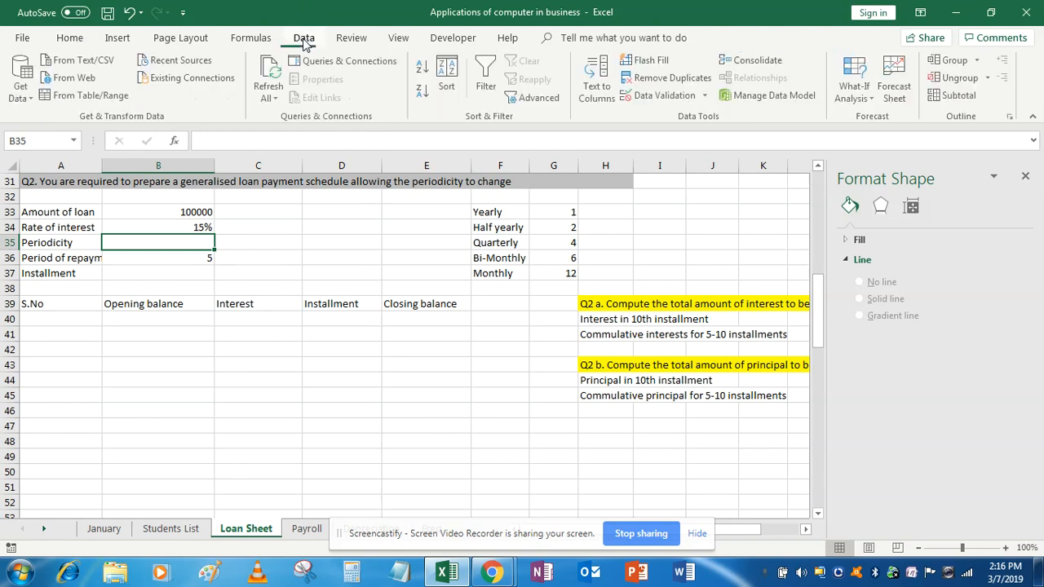
pyautogui.click(688, 101)
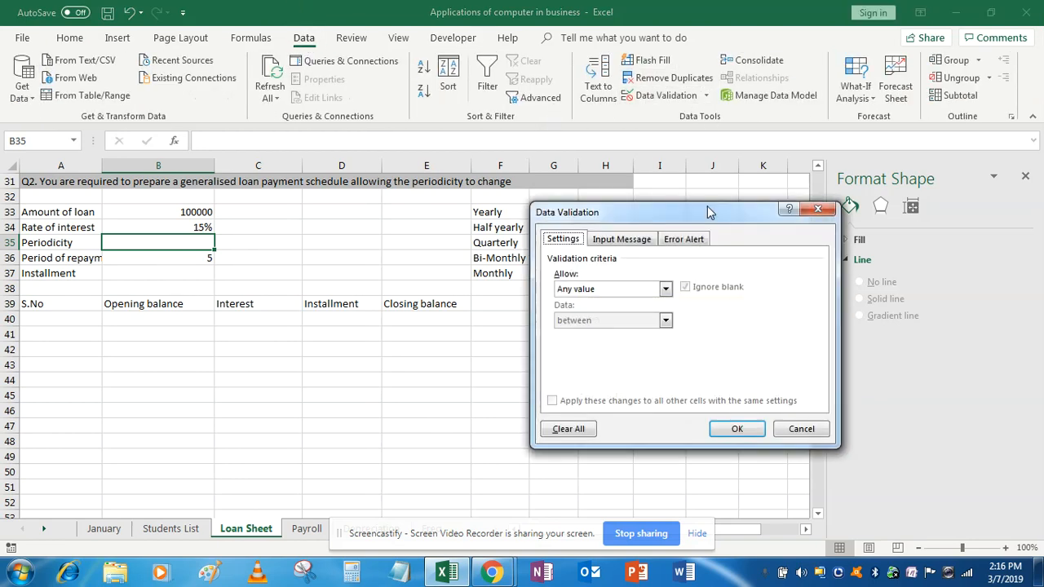
pyautogui.click(666, 290)
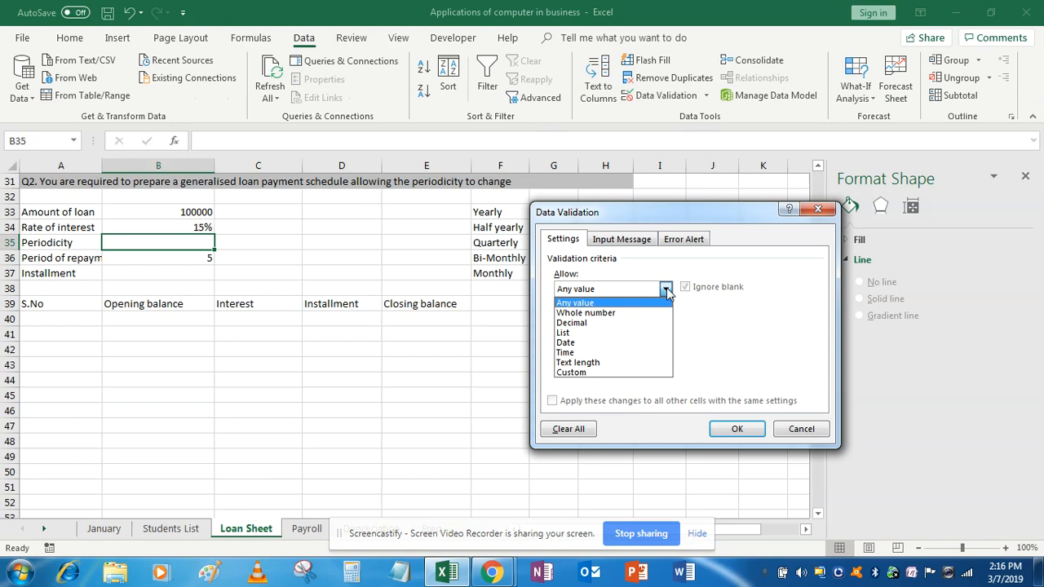
pyautogui.click(567, 333)
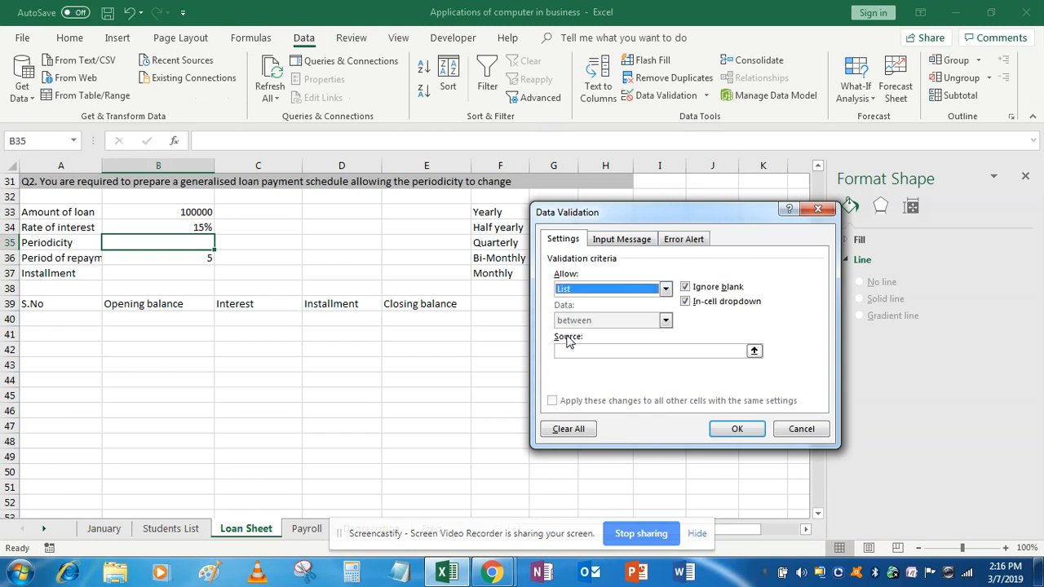
pyautogui.click(754, 350)
pyautogui.click(506, 215)
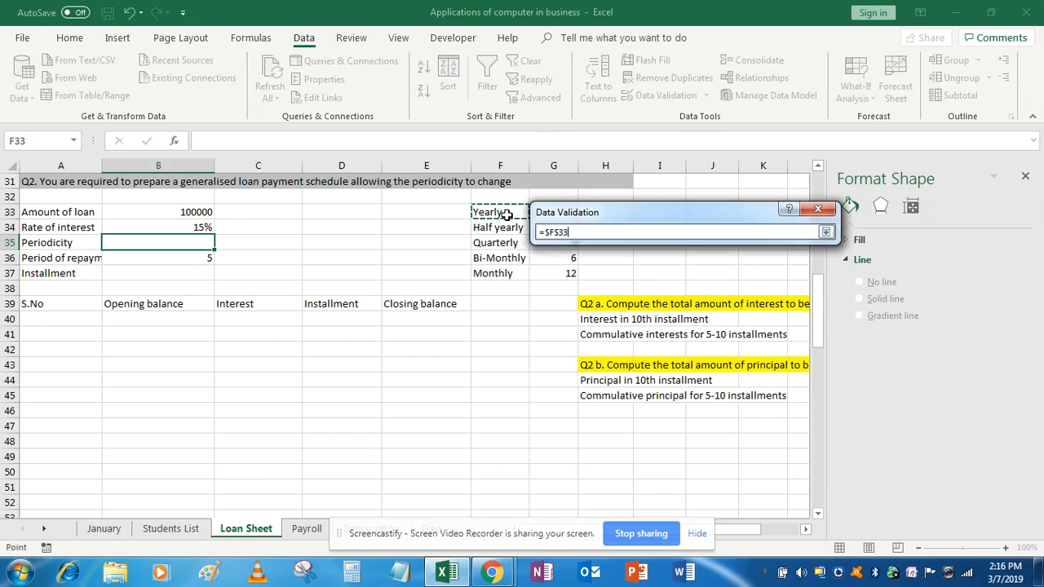
pyautogui.hotkey('ctrl', 'shift', 'Down')
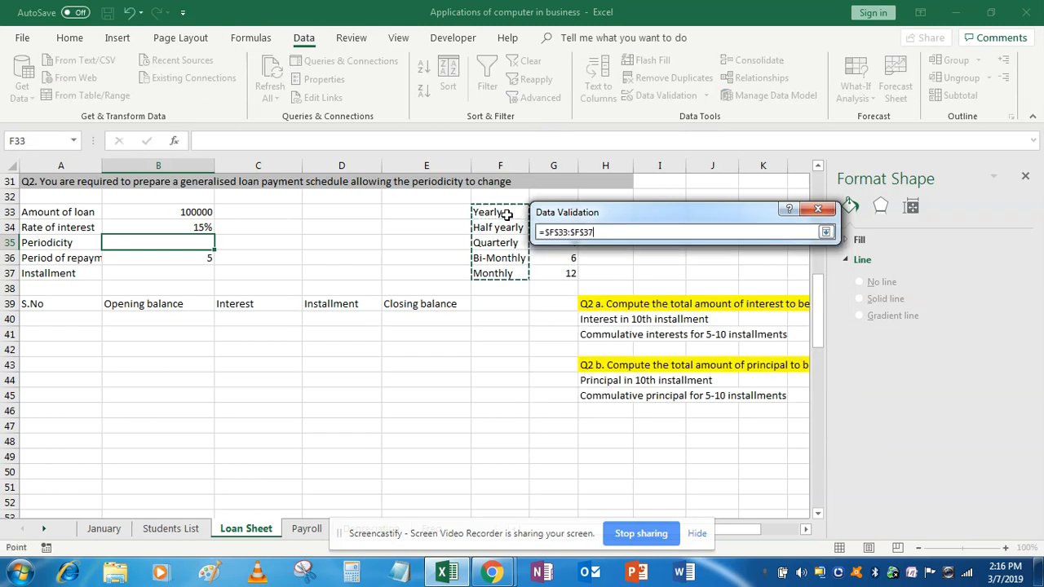
pyautogui.click(826, 232)
pyautogui.click(733, 430)
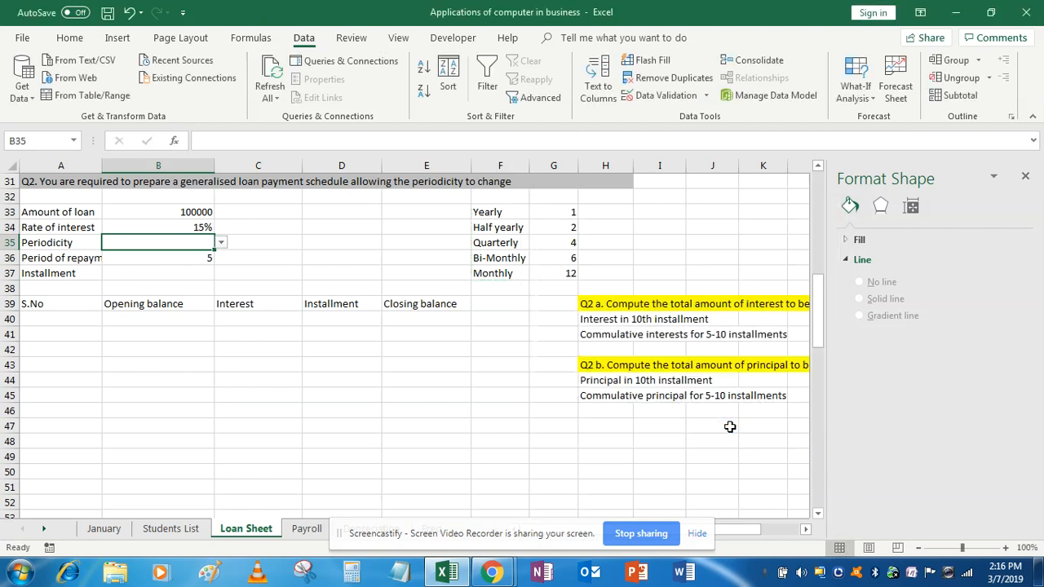
# - Choose Quarterly as the loan's periodicity in B35
pyautogui.click(221, 244)
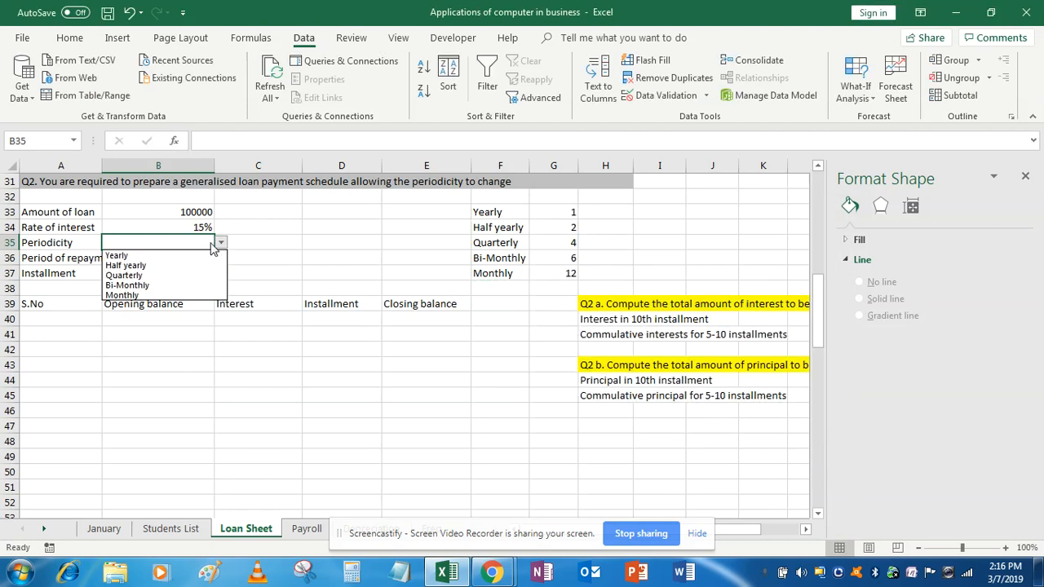
pyautogui.click(185, 275)
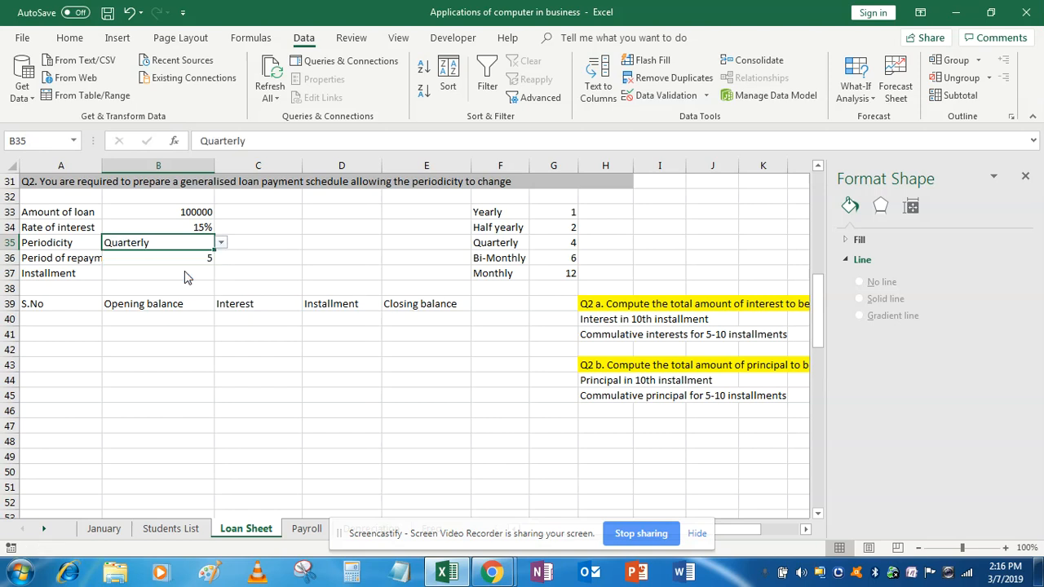
pyautogui.press('Right')
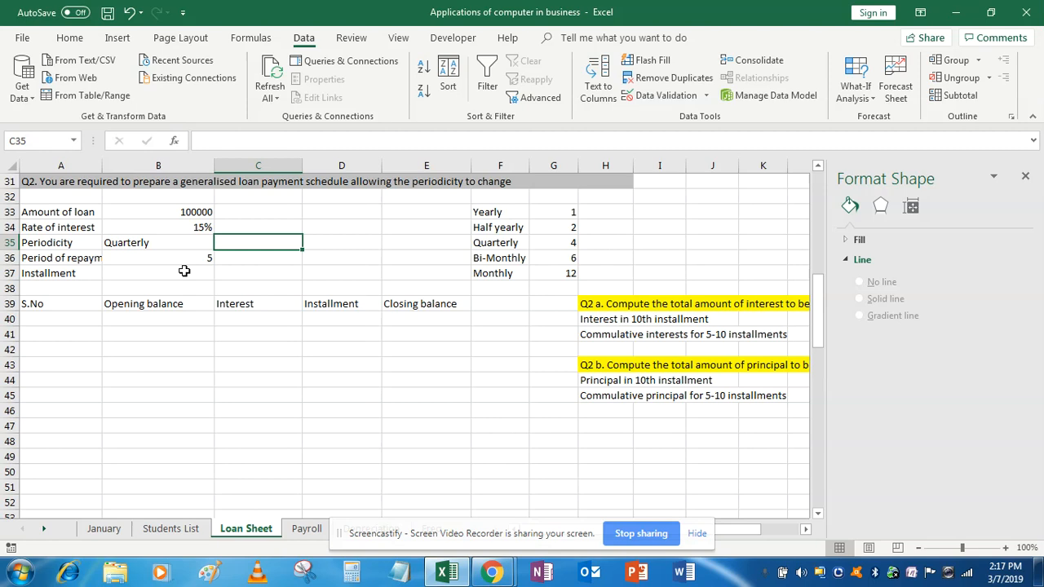
pyautogui.press('Left')
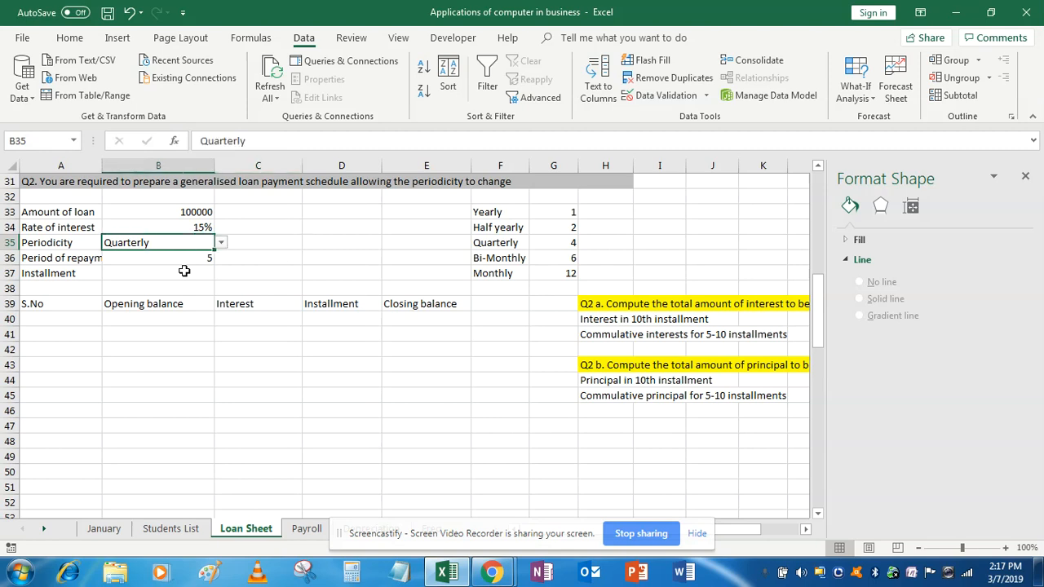
# - Enter =VLOOKUP(B35,F33:G37,2,FALSE) in C35 to return the number of payments per year for the chosen periodicity
pyautogui.press('Right')
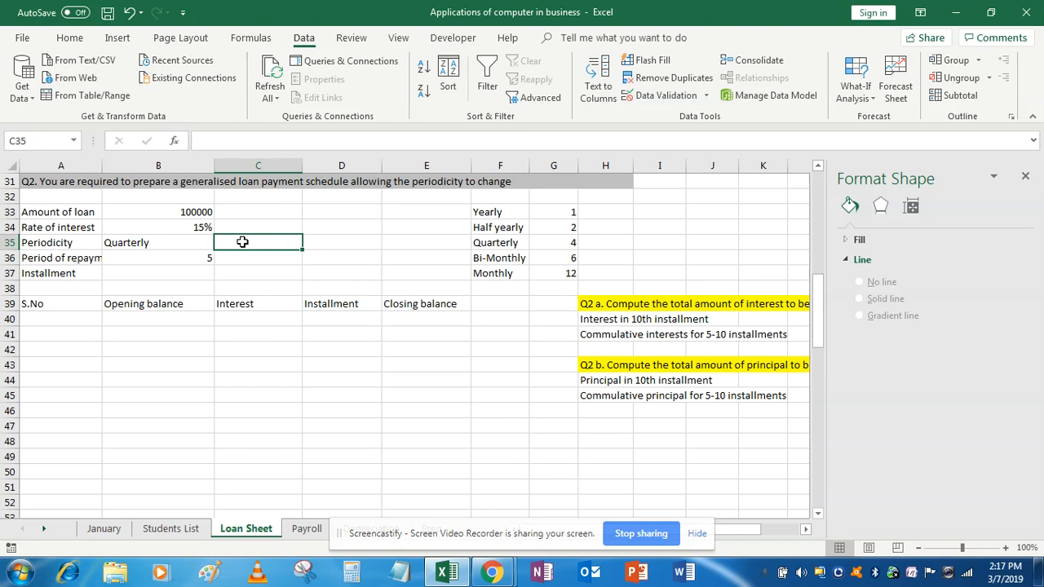
pyautogui.write('=vlo')
pyautogui.press('Tab')
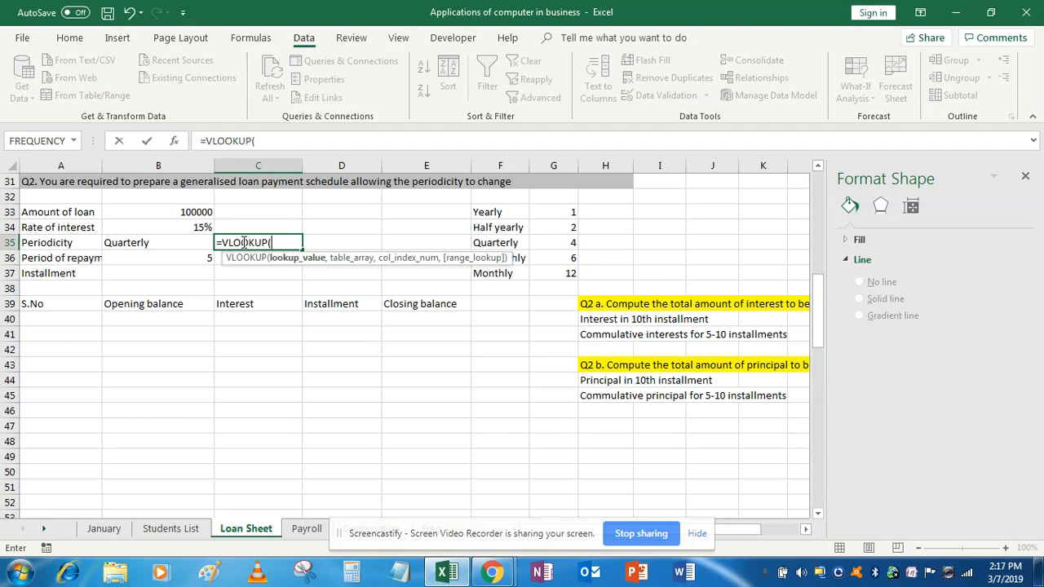
pyautogui.press('Left')
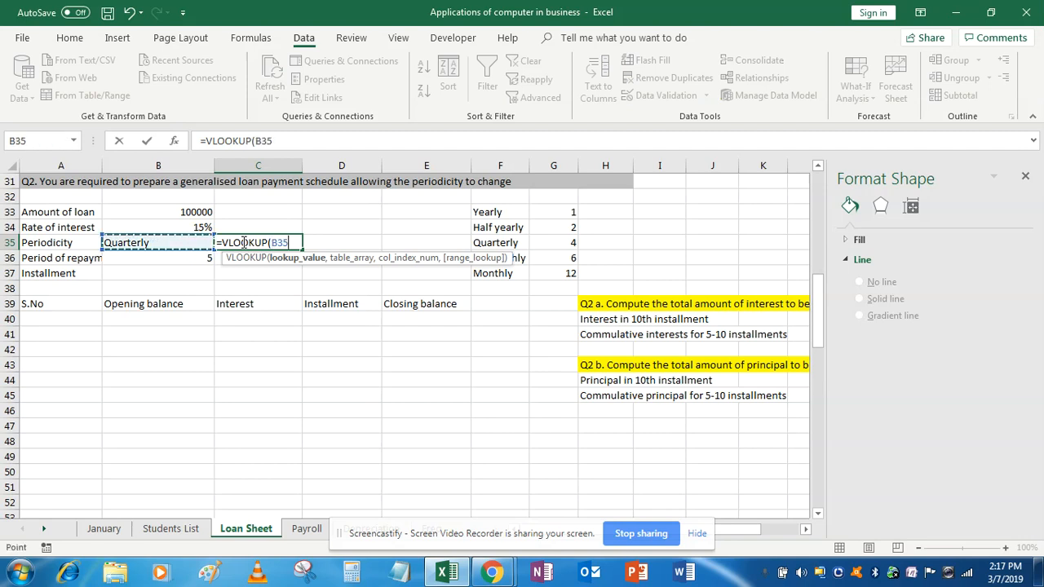
pyautogui.write(',')
pyautogui.press('Right')
pyautogui.press('Right')
pyautogui.press('Right')
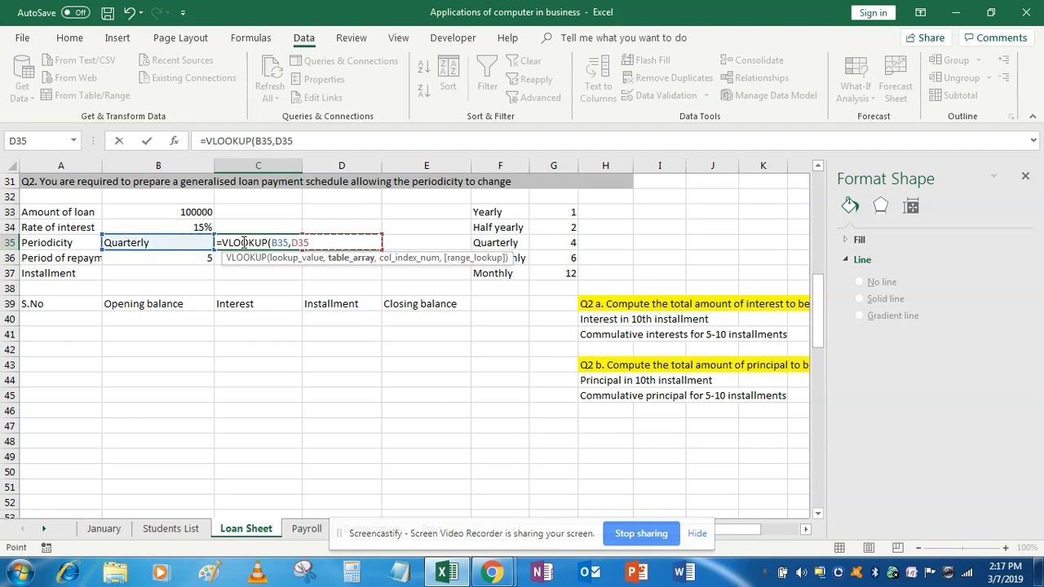
pyautogui.press('Up')
pyautogui.press('Up')
pyautogui.hotkey('shift', 'Down')
pyautogui.hotkey('shift', 'Down')
pyautogui.hotkey('shift', 'Down')
pyautogui.hotkey('shift', 'Down')
pyautogui.hotkey('shift', 'Right')
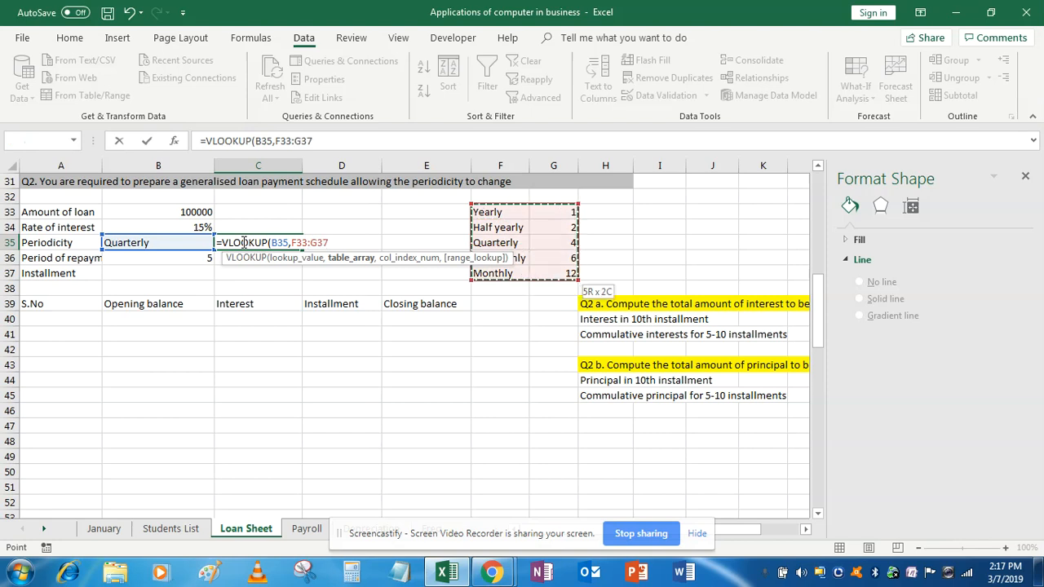
pyautogui.write(',')
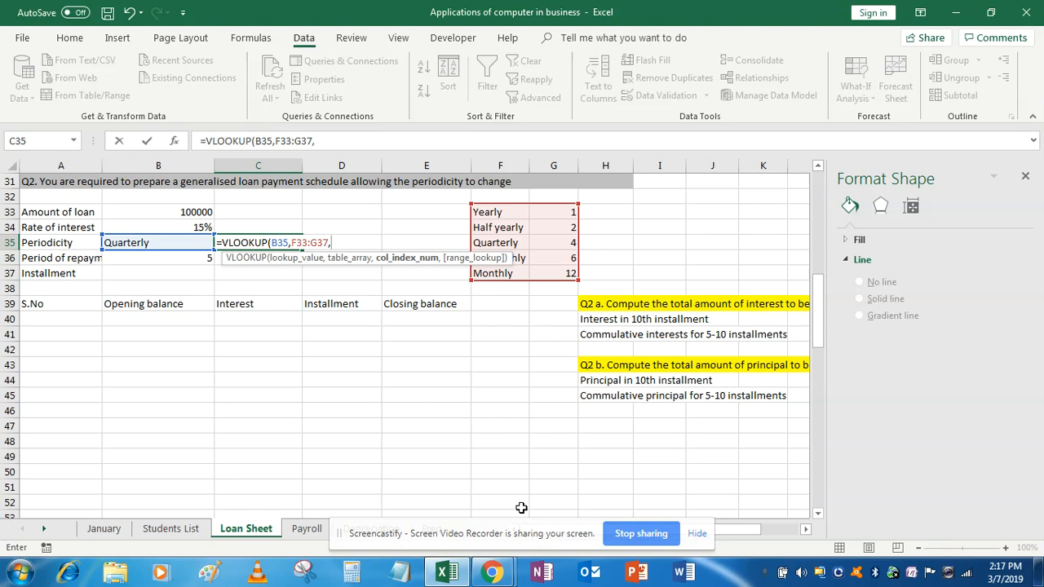
pyautogui.write('2,')
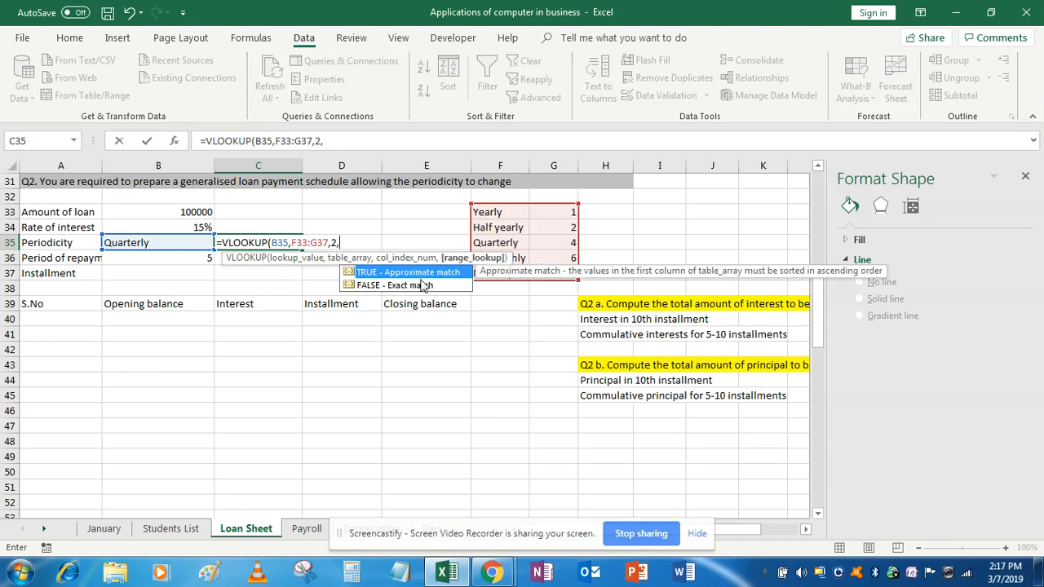
pyautogui.doubleClick(395, 286)
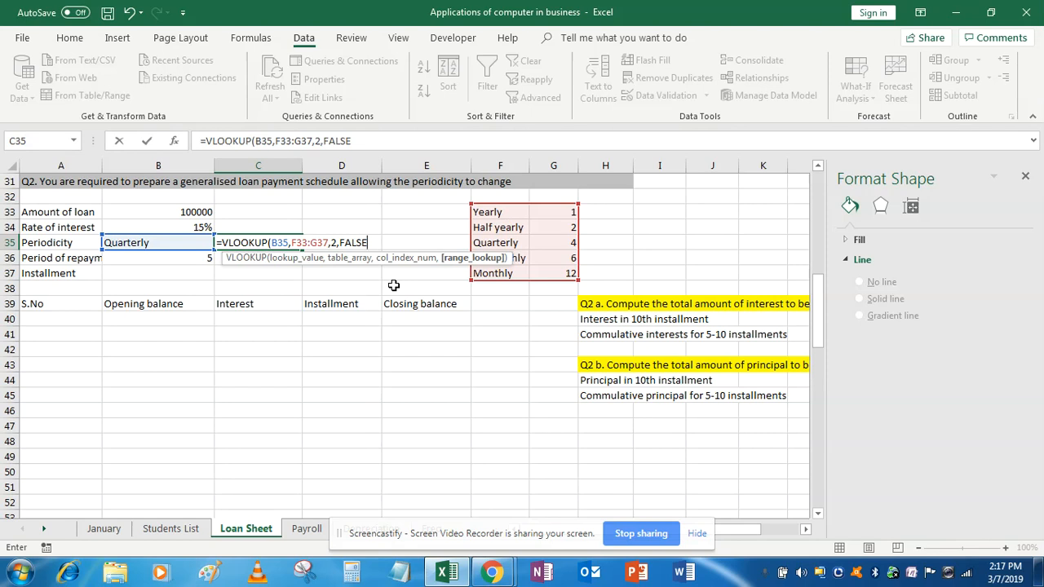
pyautogui.write(')')
pyautogui.press('Return')
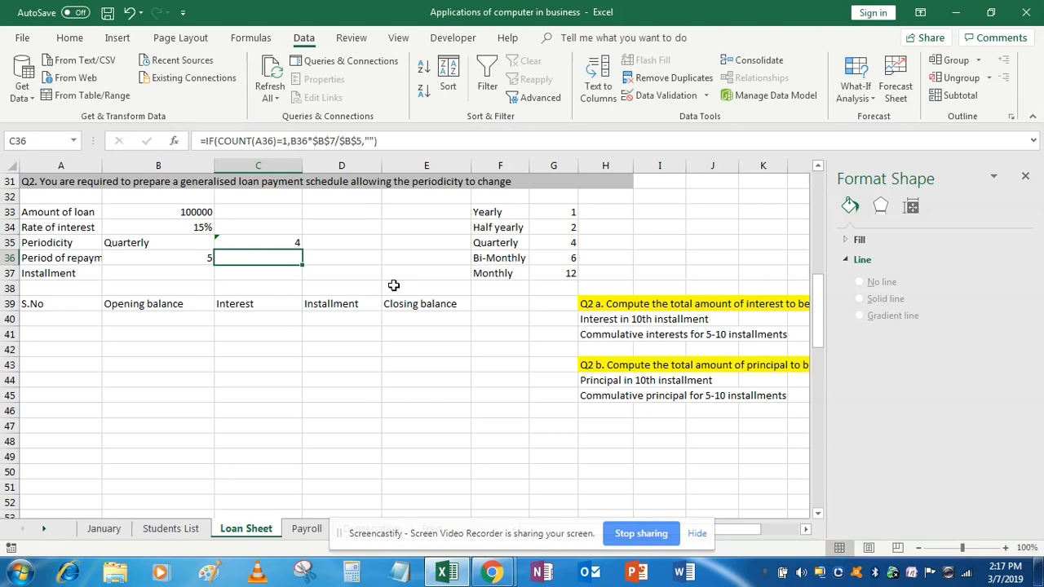
# - Change the periodicity in B35 to Bi-Monthly to test the lookup
pyautogui.press('Up')
pyautogui.press('Left')
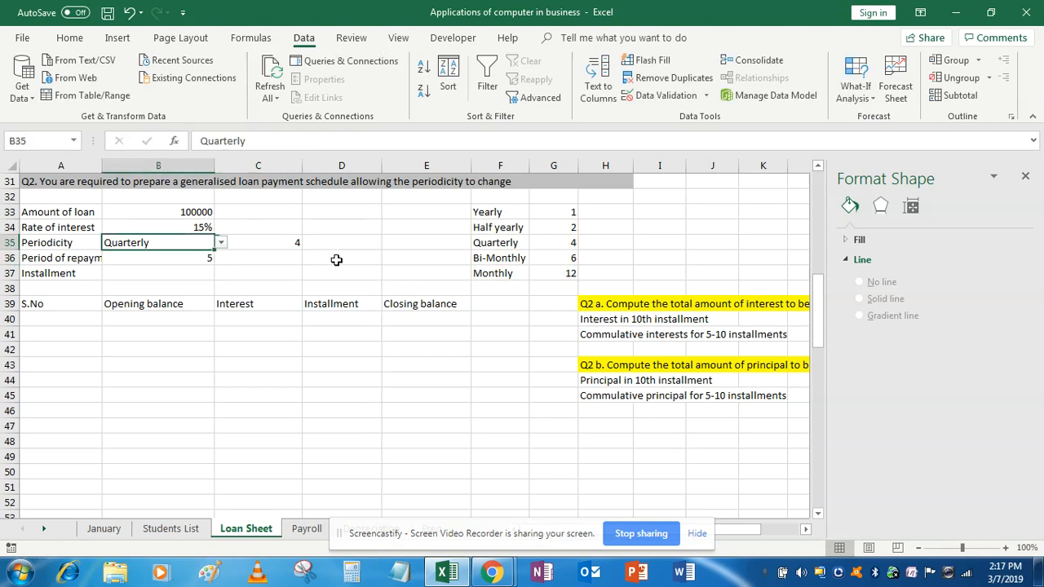
pyautogui.click(221, 244)
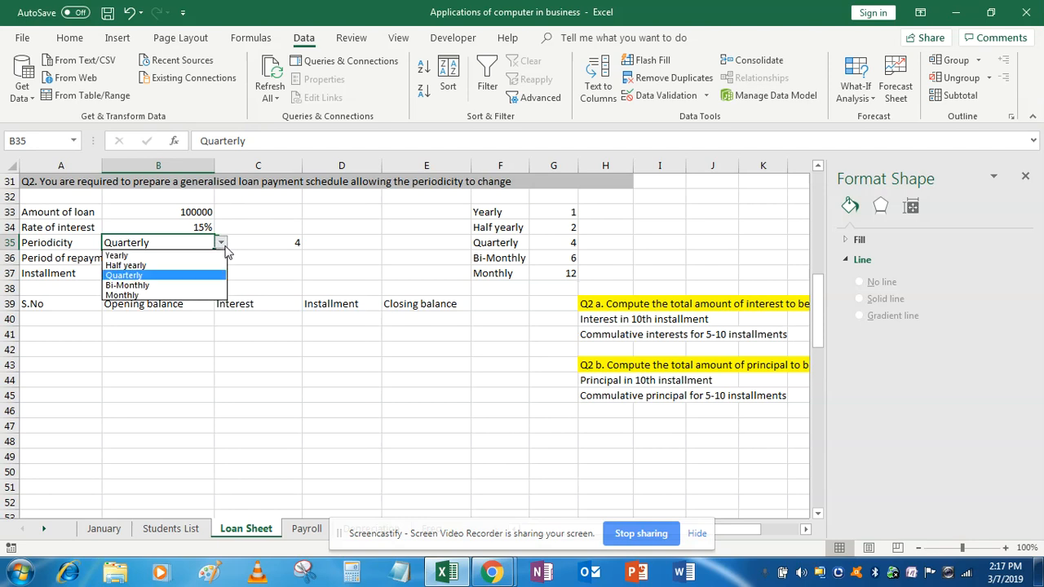
pyautogui.click(172, 284)
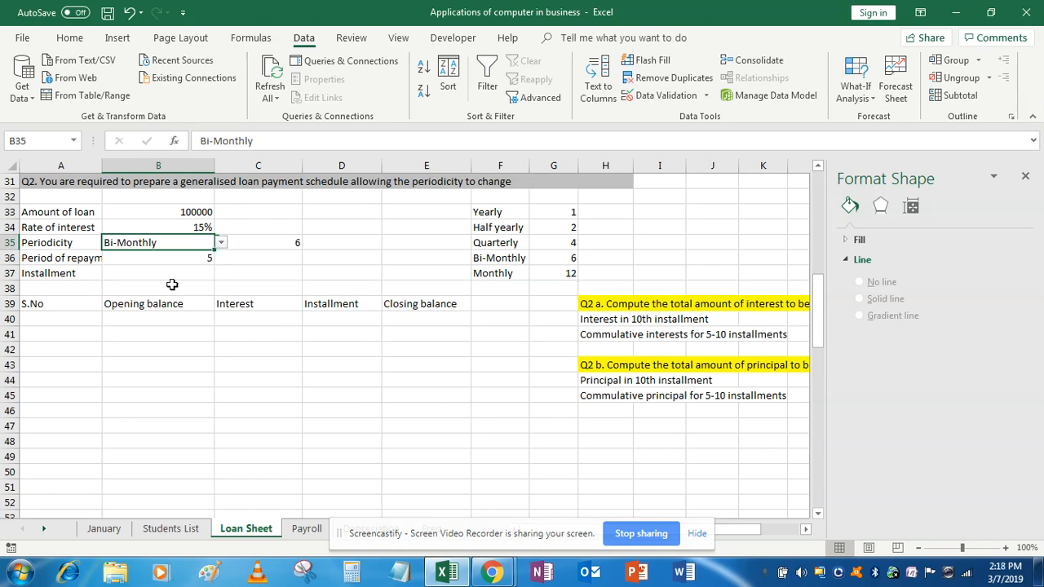
# - Test the lookup with the Half yearly periodicity in B35 and set the periodicity back to Quarterly
pyautogui.click(221, 243)
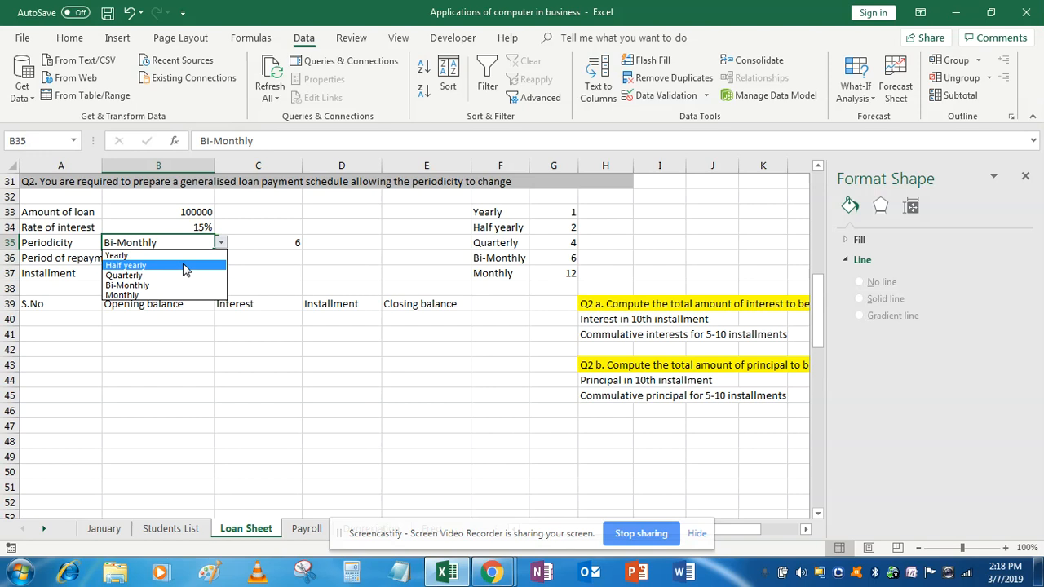
pyautogui.click(187, 266)
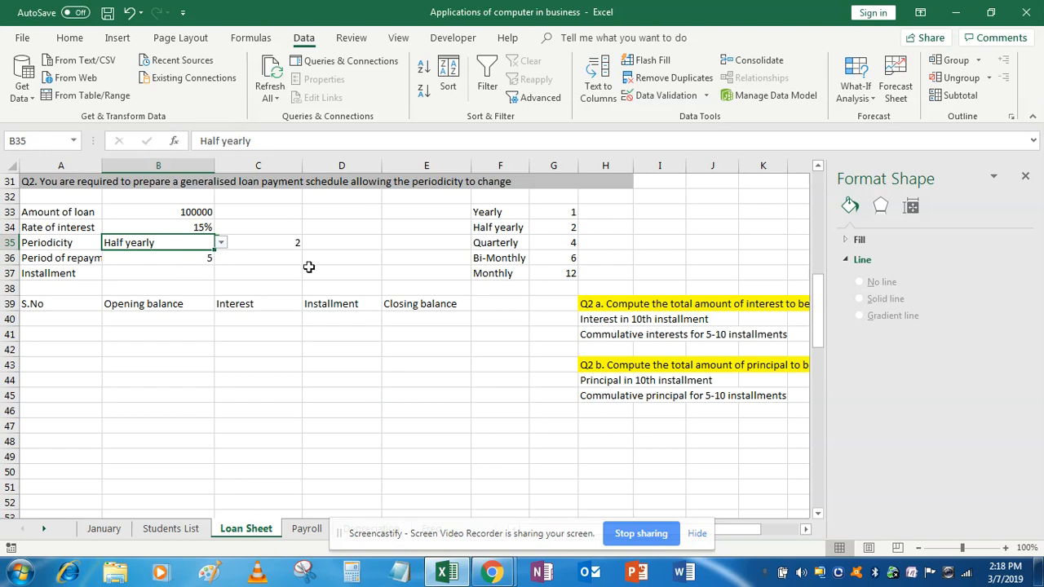
pyautogui.click(221, 243)
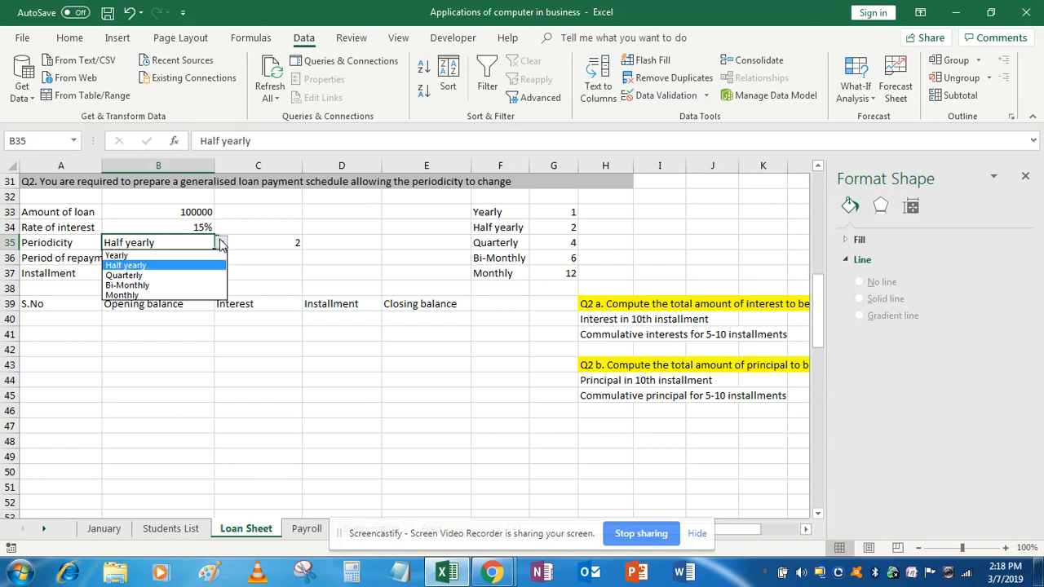
pyautogui.click(181, 276)
# - Calculate the Installment in B37 with =PMT(B34/C35,B36*C35,-B33)
pyautogui.click(180, 274)
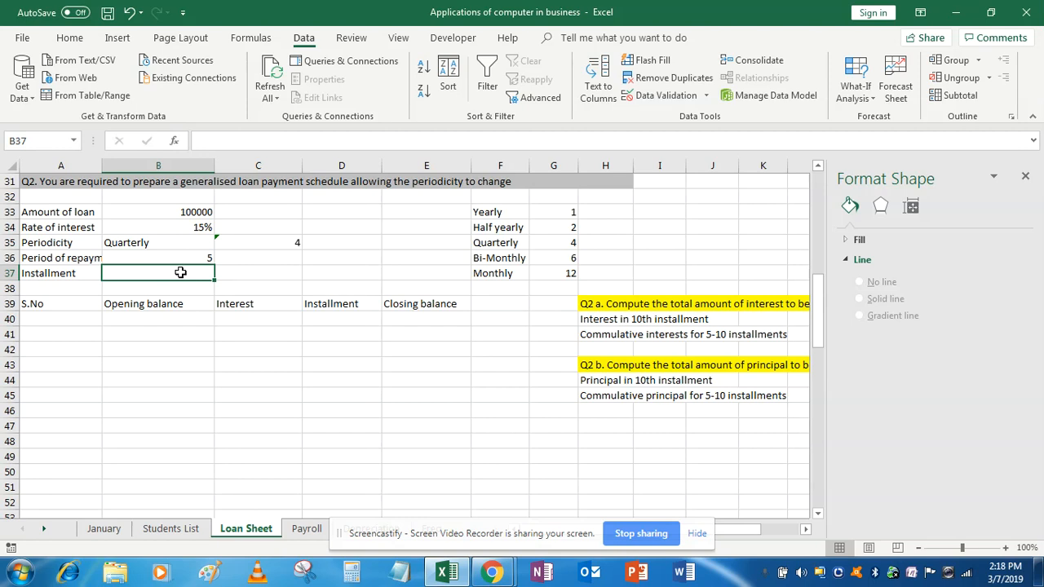
pyautogui.write('=')
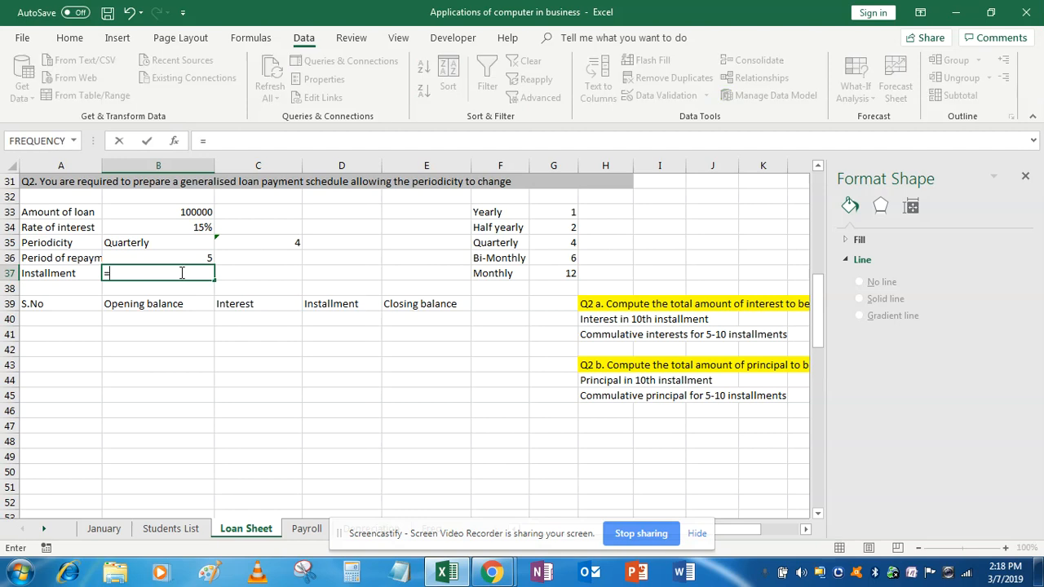
pyautogui.write('pmt')
pyautogui.press('Tab')
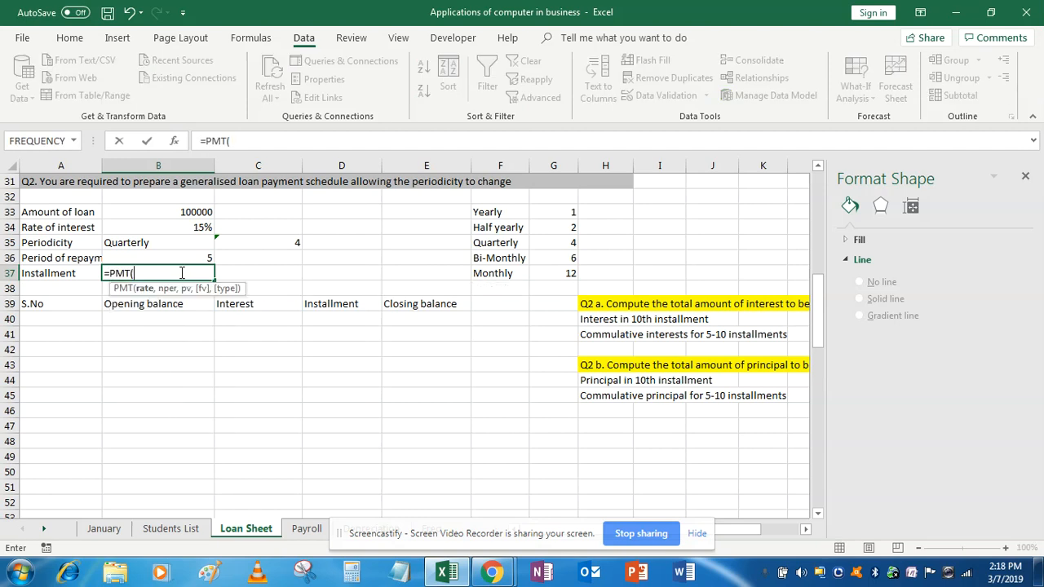
pyautogui.press('Up')
pyautogui.press('Up')
pyautogui.press('Up')
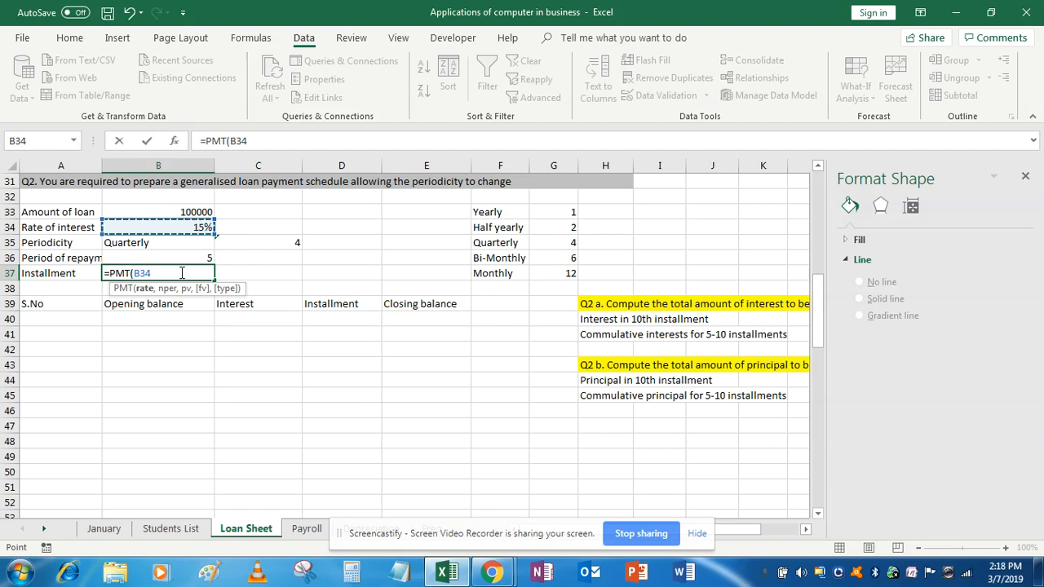
pyautogui.write('/')
pyautogui.press('Up')
pyautogui.press('Up')
pyautogui.press('Right')
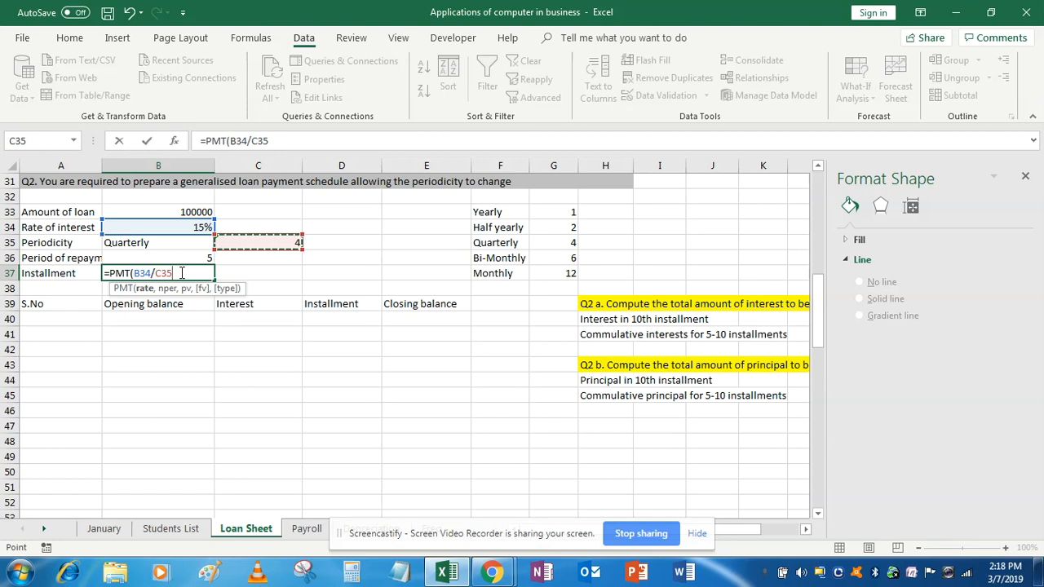
pyautogui.write(',')
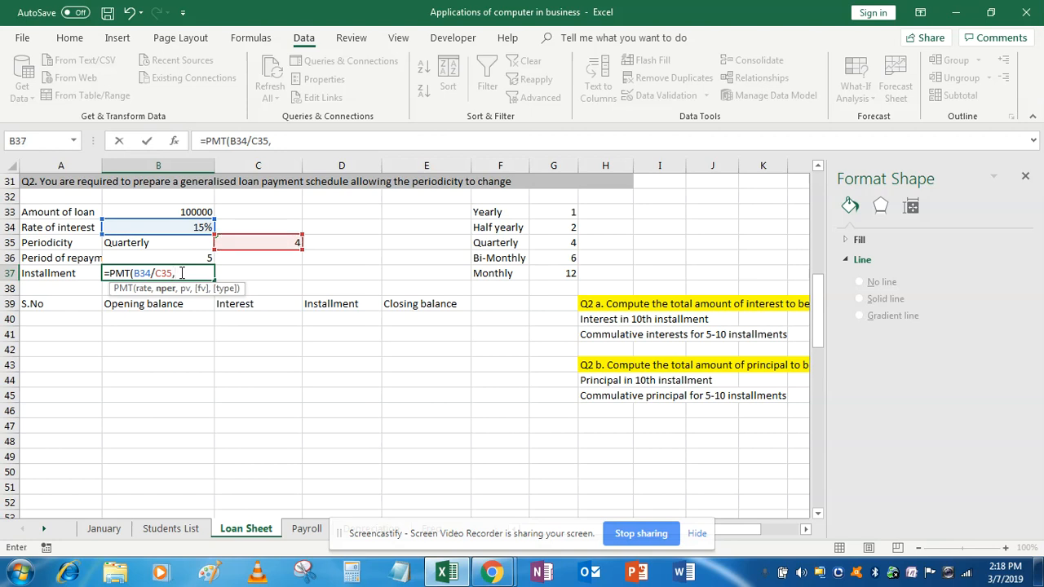
pyautogui.click(191, 258)
pyautogui.write('*')
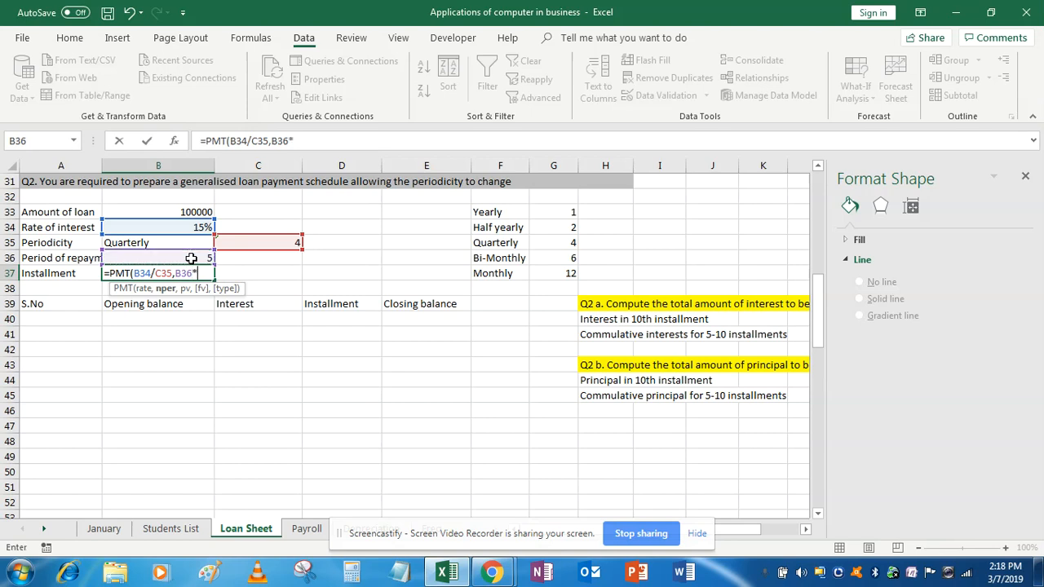
pyautogui.click(267, 242)
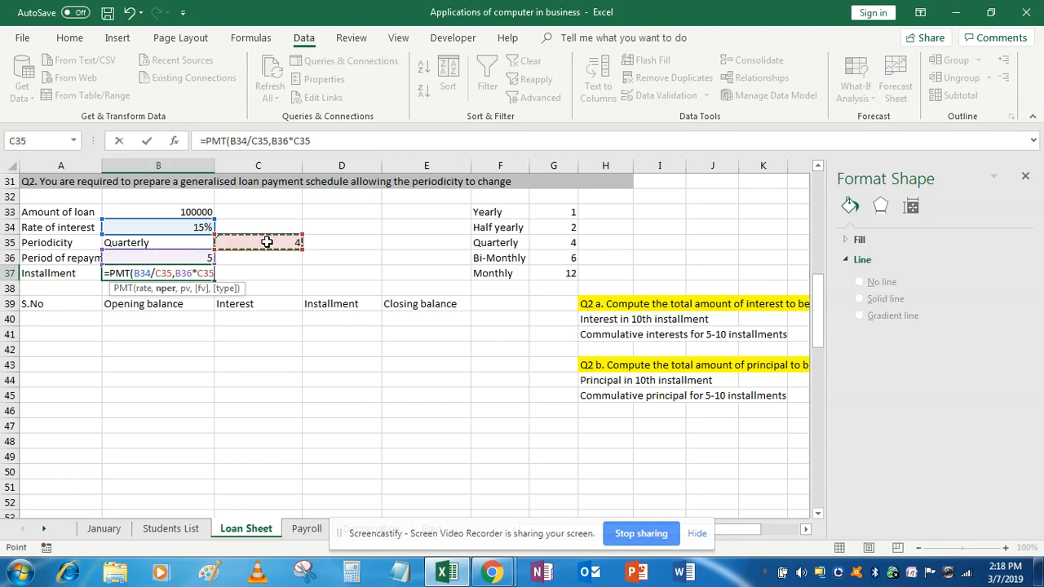
pyautogui.write(',')
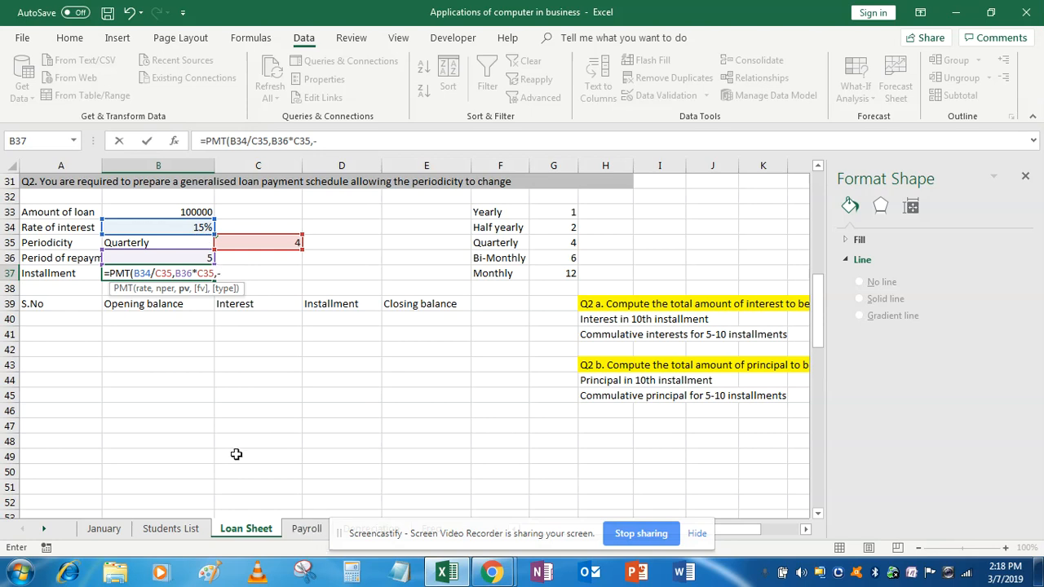
pyautogui.write('-')
pyautogui.click(201, 212)
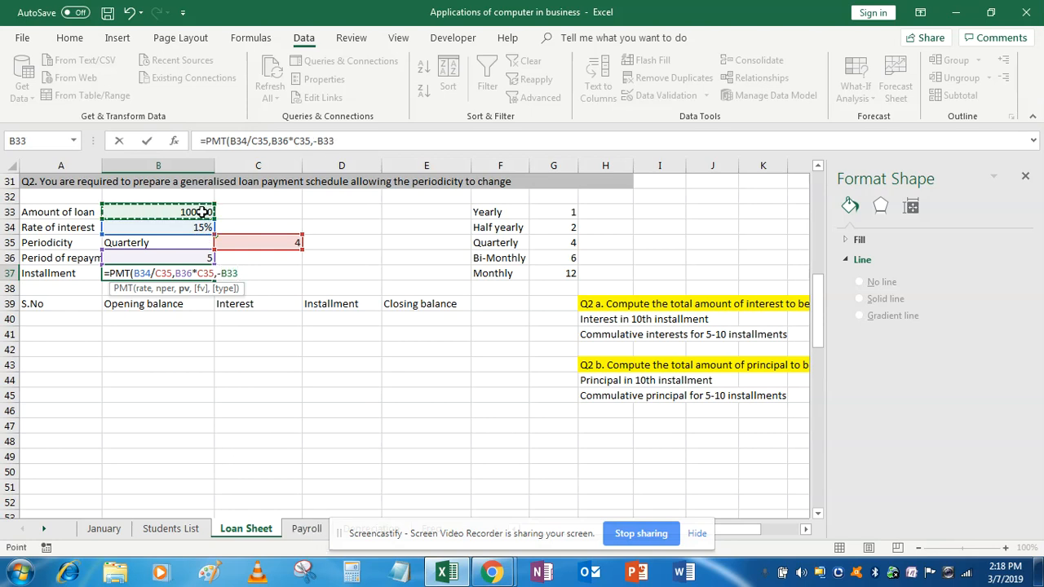
pyautogui.write(')')
pyautogui.press('Return')
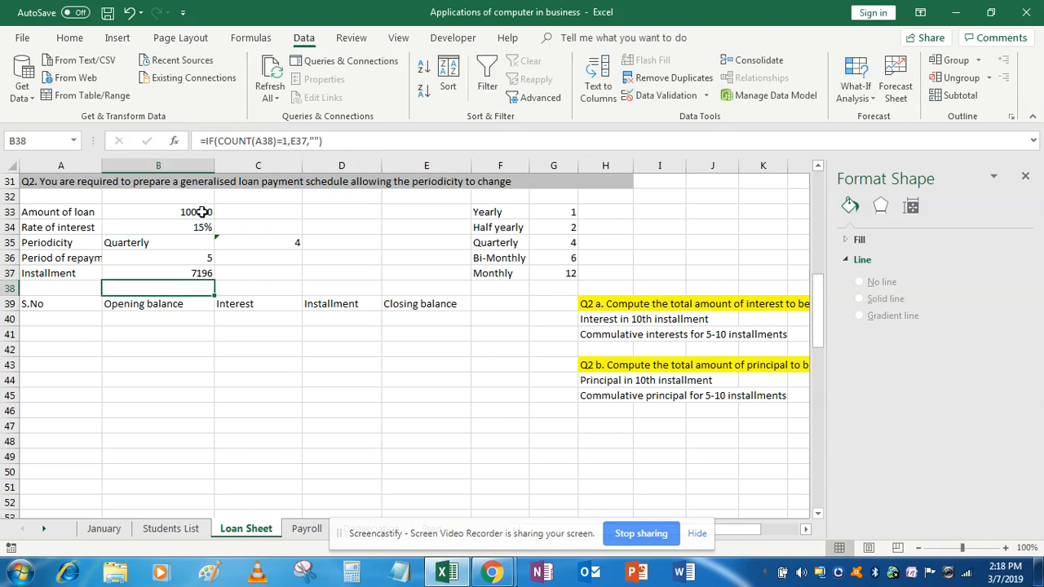
# - Enter the serial numbers 1, 2 and 3 in A40:A42 of the schedule's S.No column
pyautogui.press('Down')
pyautogui.press('Down')
pyautogui.press('Left')
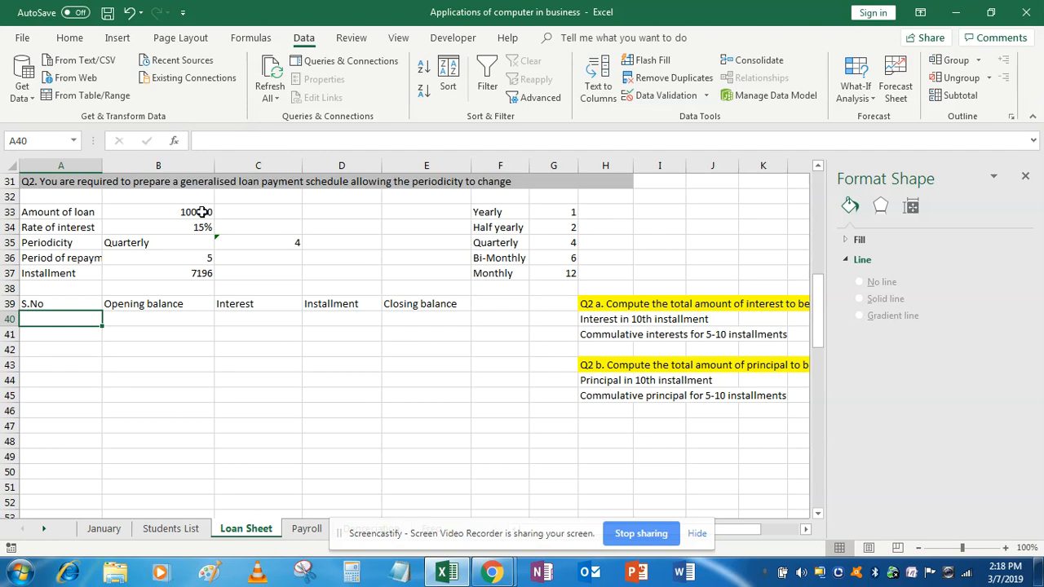
pyautogui.write('1')
pyautogui.press('Return')
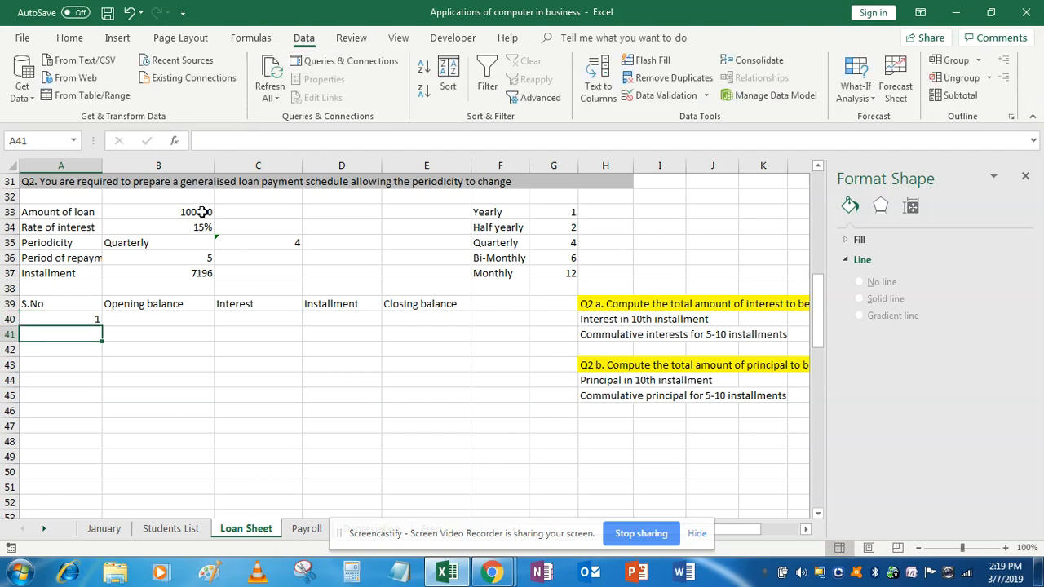
pyautogui.write('2')
pyautogui.press('Return')
pyautogui.write('3')
pyautogui.press('Return')
# - Link the first opening balance in B40 to the loan amount with =B33 and start a formula in the Interest cell C40
pyautogui.press('Up')
pyautogui.press('Up')
pyautogui.press('Up')
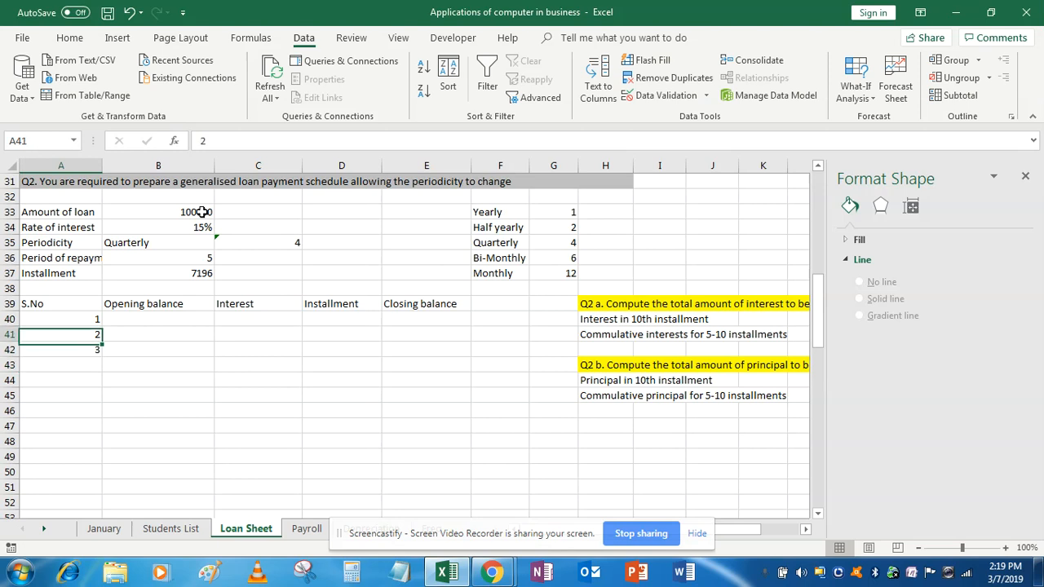
pyautogui.press('Right')
pyautogui.write('=')
pyautogui.press('Up')
pyautogui.press('Up')
pyautogui.press('Up')
pyautogui.press('Up')
pyautogui.press('Up')
pyautogui.press('Up')
pyautogui.press('Up')
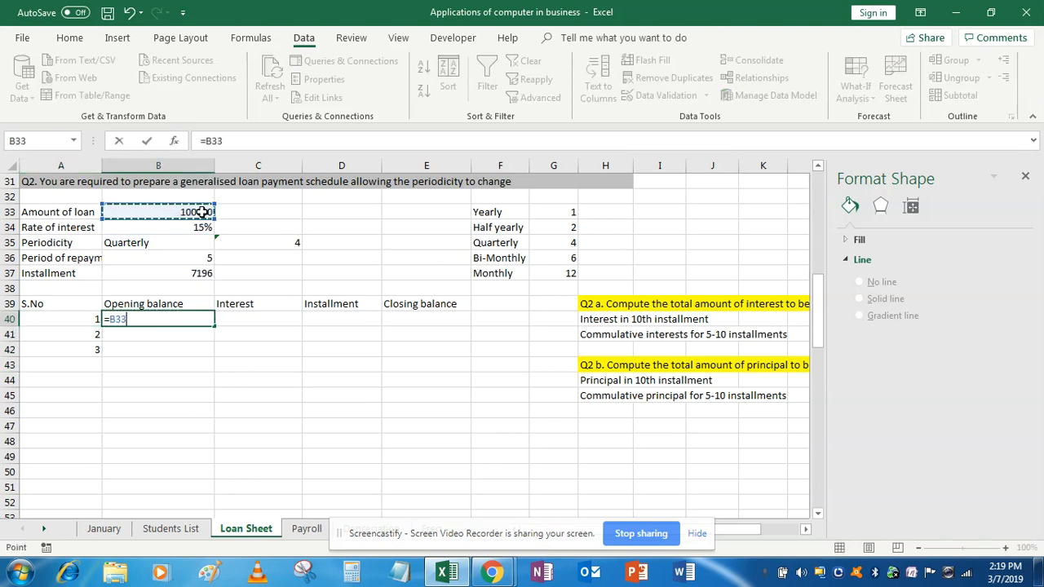
pyautogui.press('Return')
pyautogui.press('Up')
pyautogui.press('Right')
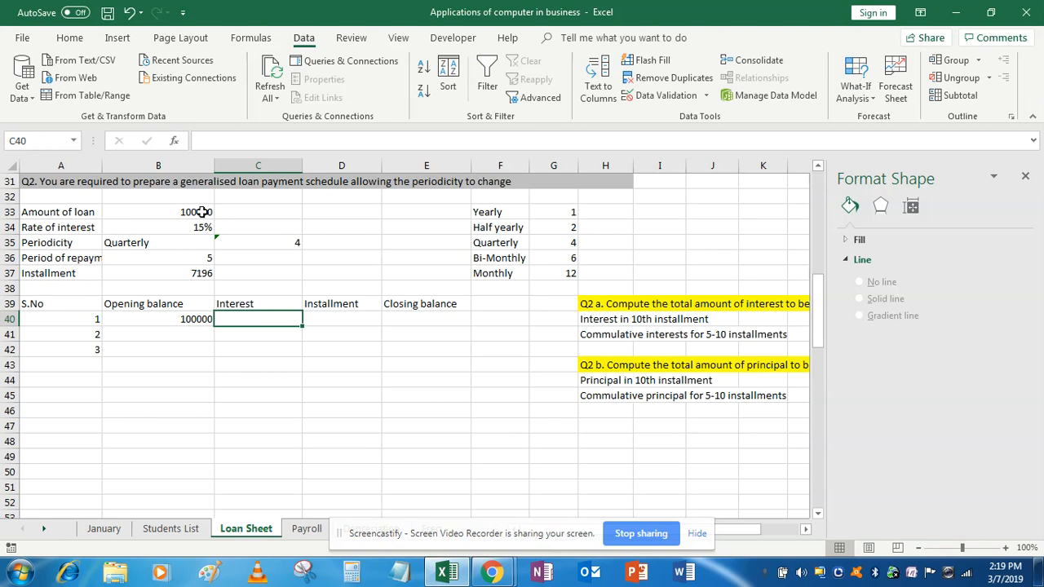
pyautogui.write('=')
pyautogui.press('Up')
pyautogui.press('Up')
pyautogui.press('Up')
pyautogui.press('Up')
pyautogui.press('Up')
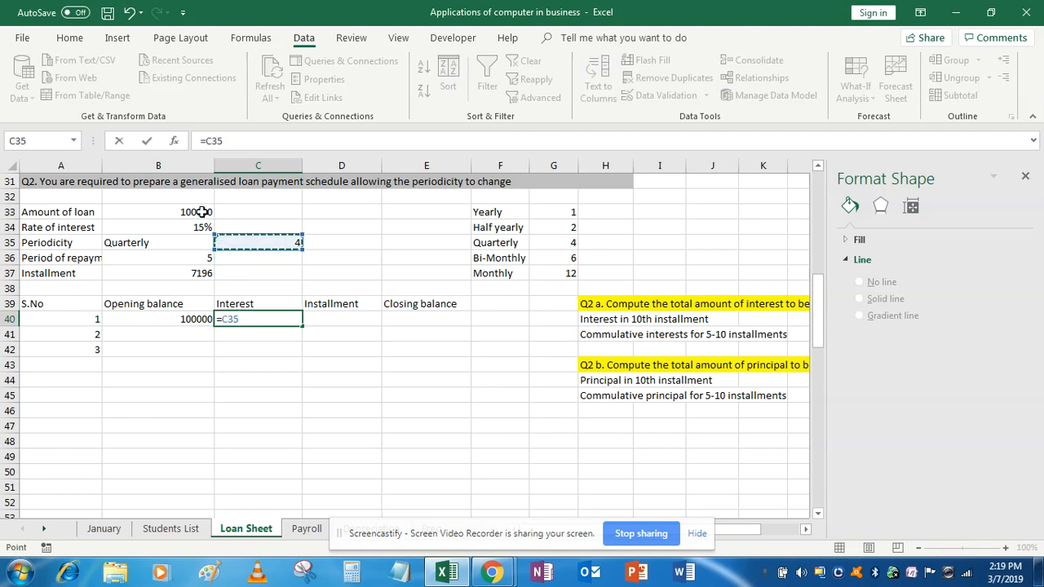
pyautogui.press('Up')
pyautogui.press('BackSpace')
pyautogui.press('BackSpace')
pyautogui.press('BackSpace')
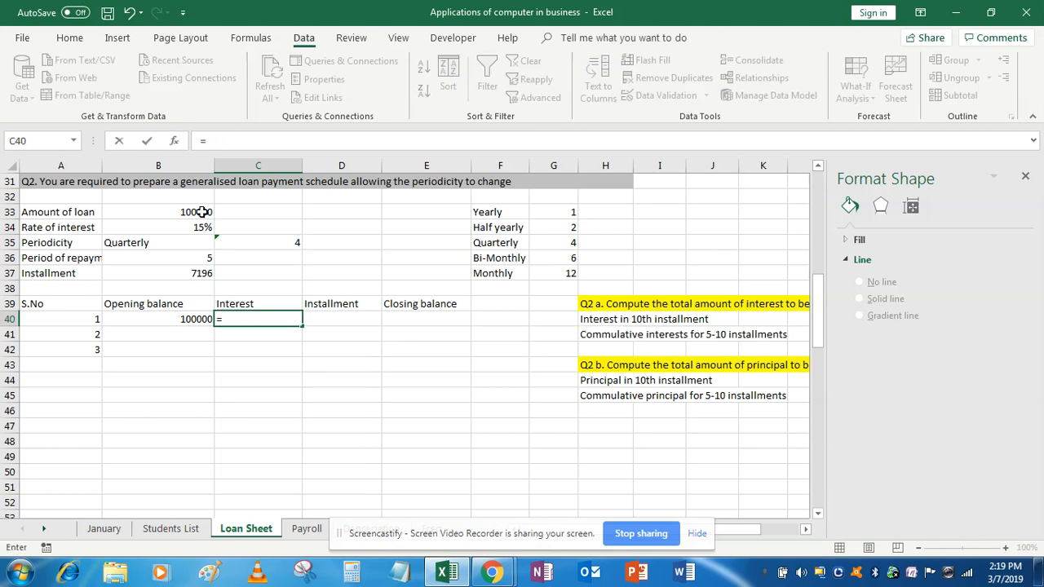
# - Complete the first period's interest formula in C40 as =B40*$B$34/C35
pyautogui.press('Left')
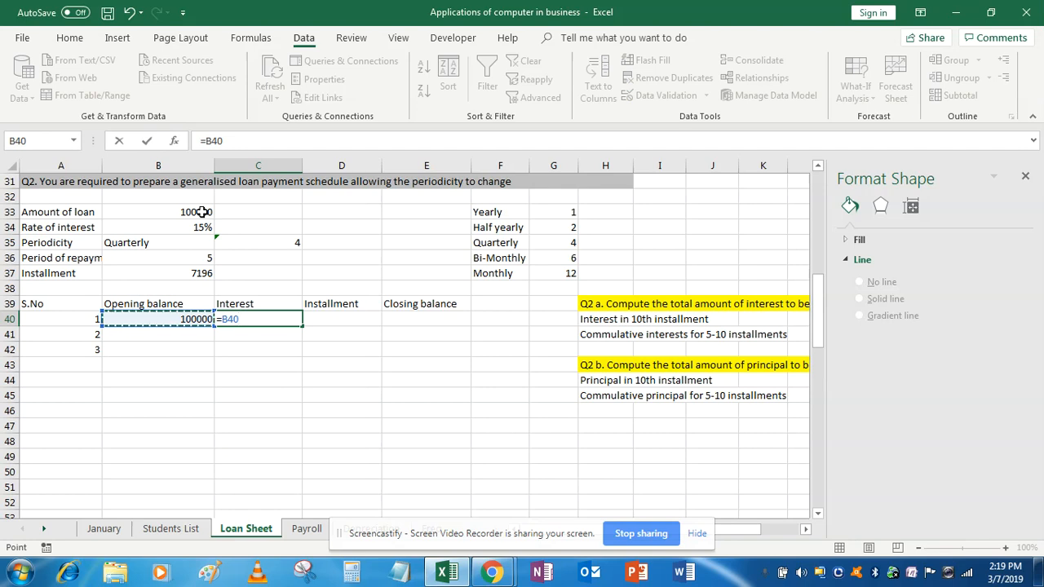
pyautogui.write('*')
pyautogui.press('Up')
pyautogui.press('Up')
pyautogui.press('Up')
pyautogui.press('Up')
pyautogui.press('Up')
pyautogui.press('Up')
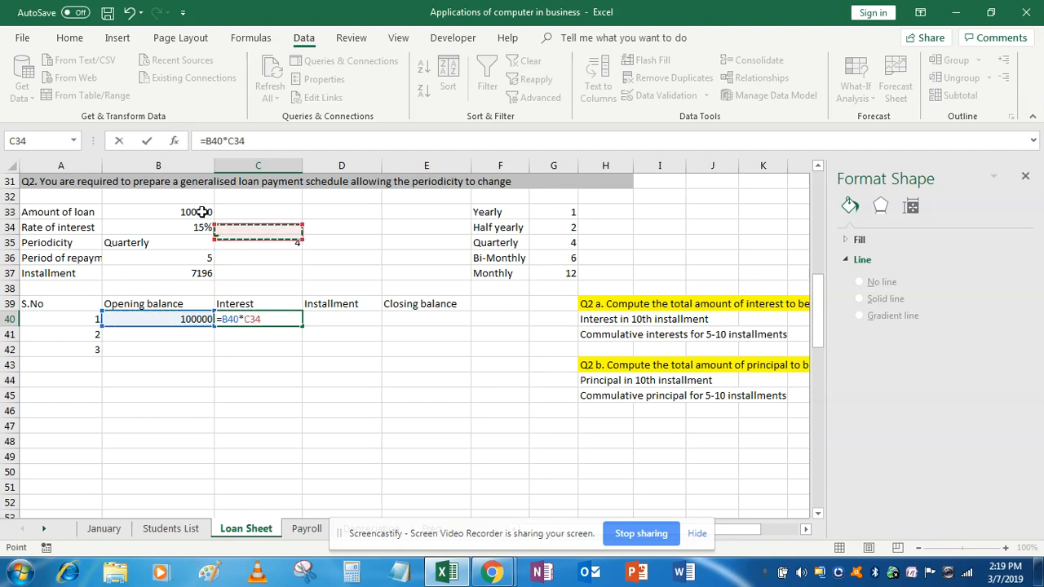
pyautogui.press('Left')
pyautogui.press('F4')
pyautogui.write('/')
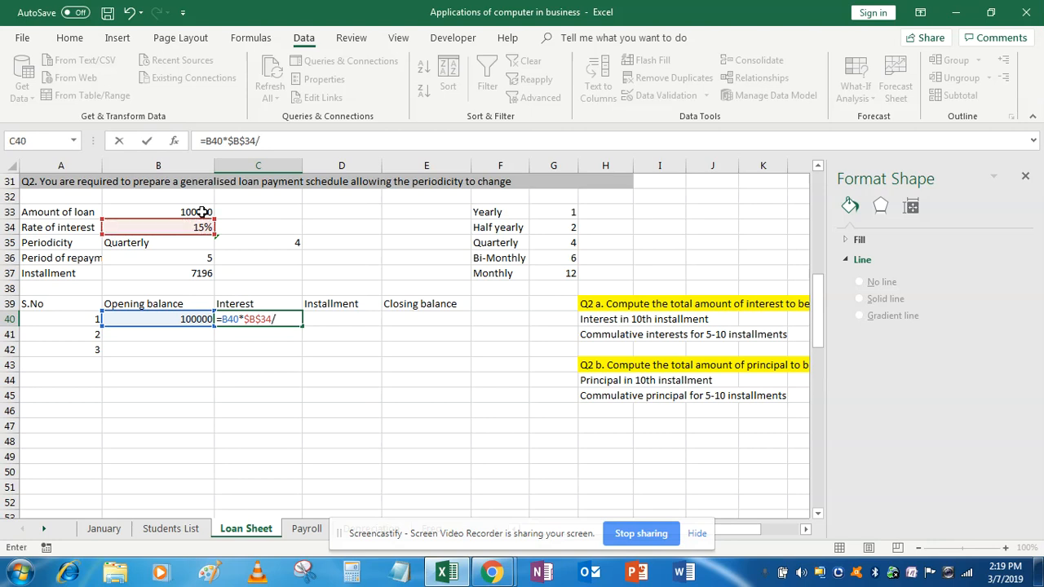
pyautogui.press('Up')
pyautogui.press('Up')
pyautogui.press('Up')
pyautogui.press('Up')
pyautogui.press('Up')
pyautogui.press('Return')
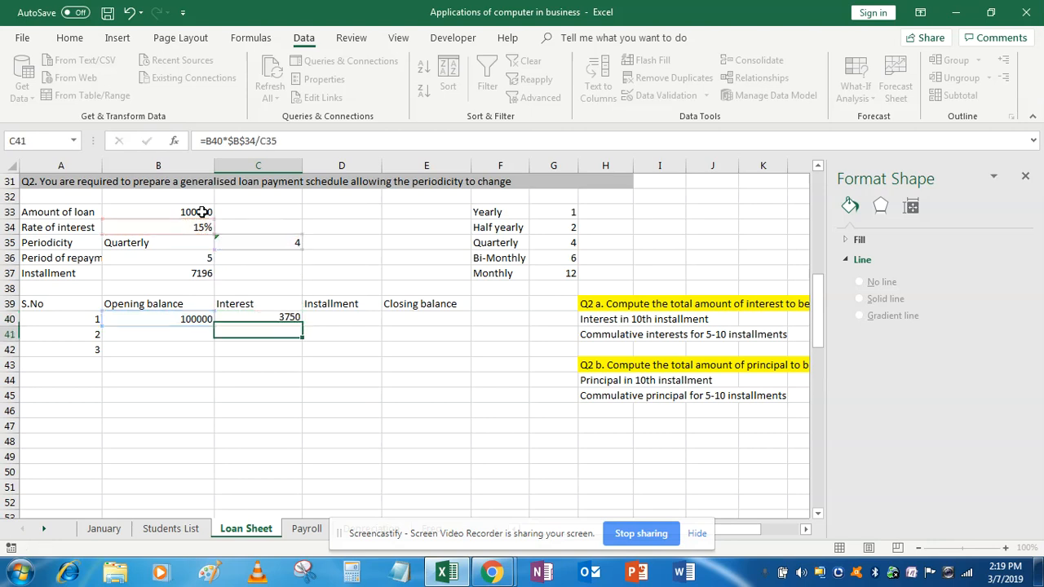
# - Enter =$B$37 in D40 as the first period's installment
pyautogui.press('Up')
pyautogui.press('Right')
pyautogui.write('=')
pyautogui.press('Up')
pyautogui.press('Up')
pyautogui.press('Up')
pyautogui.press('Left')
pyautogui.press('Left')
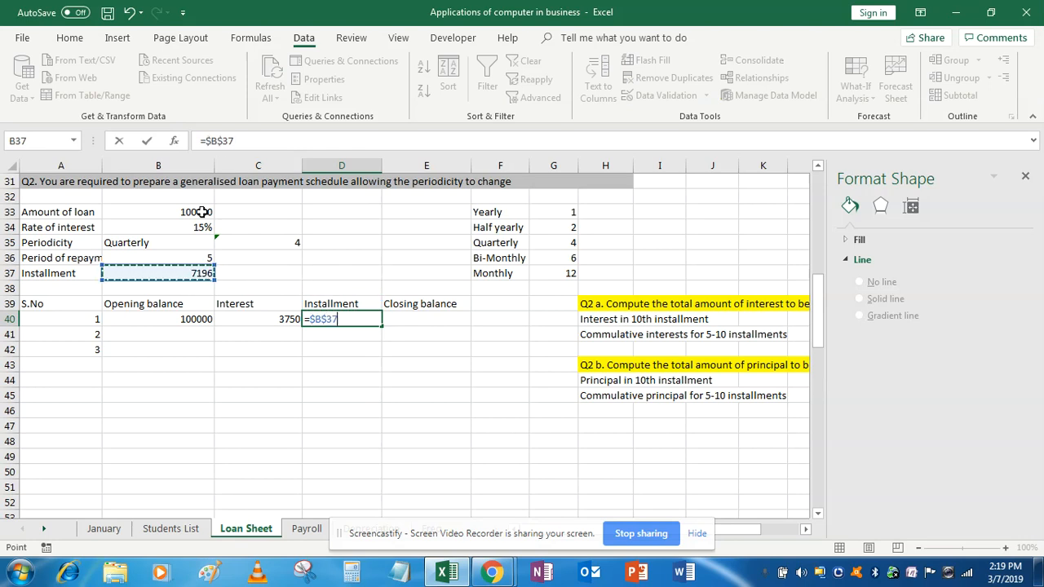
pyautogui.hotkey('ctrl', 'Return')
# - Make the payments-per-year reference in C40's interest formula absolute, giving =B40*$B$34/$C$35
pyautogui.press('Left')
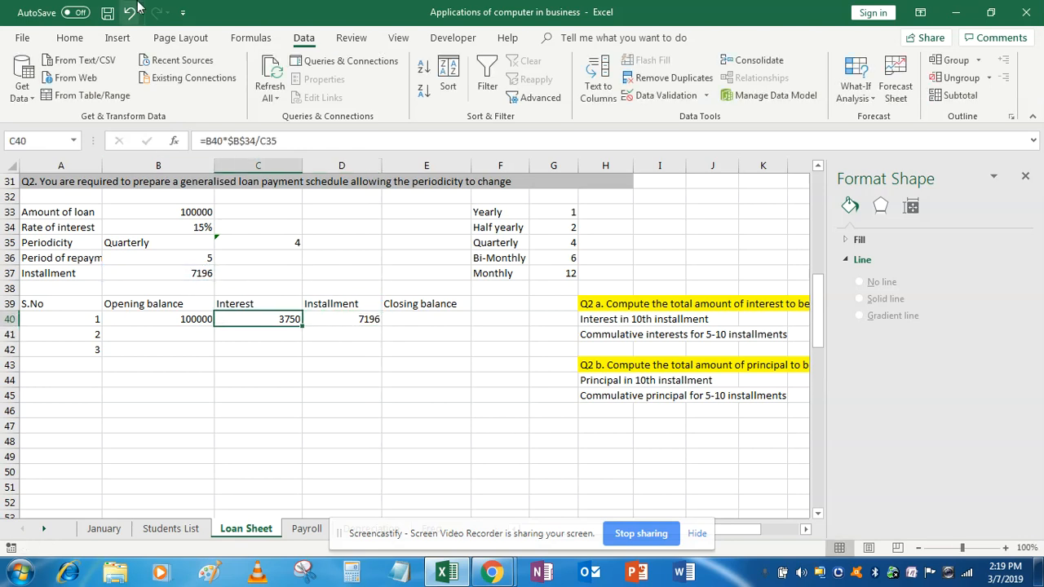
pyautogui.click(269, 141)
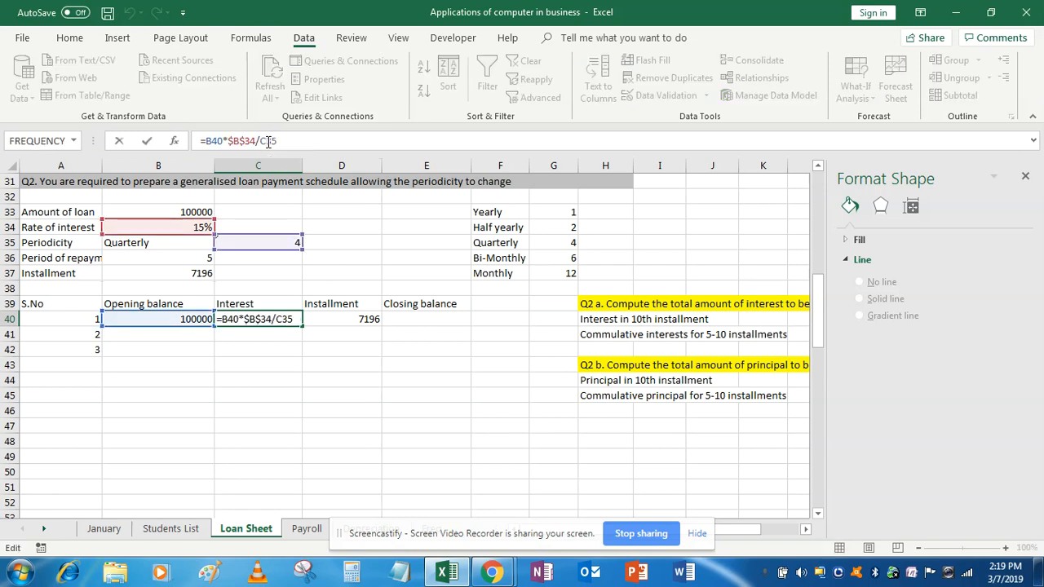
pyautogui.press('F4')
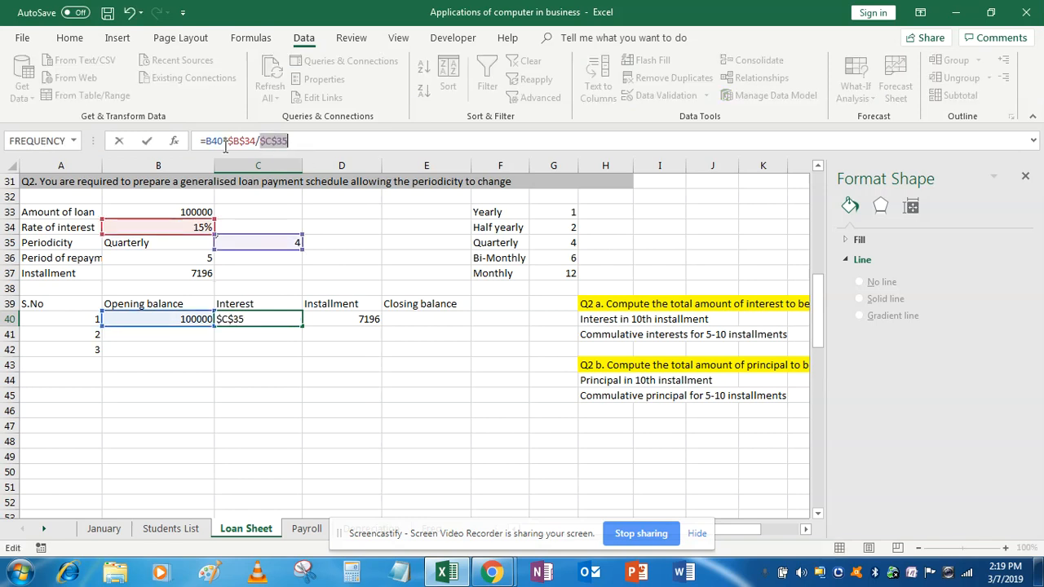
pyautogui.press('Return')
pyautogui.press('Up')
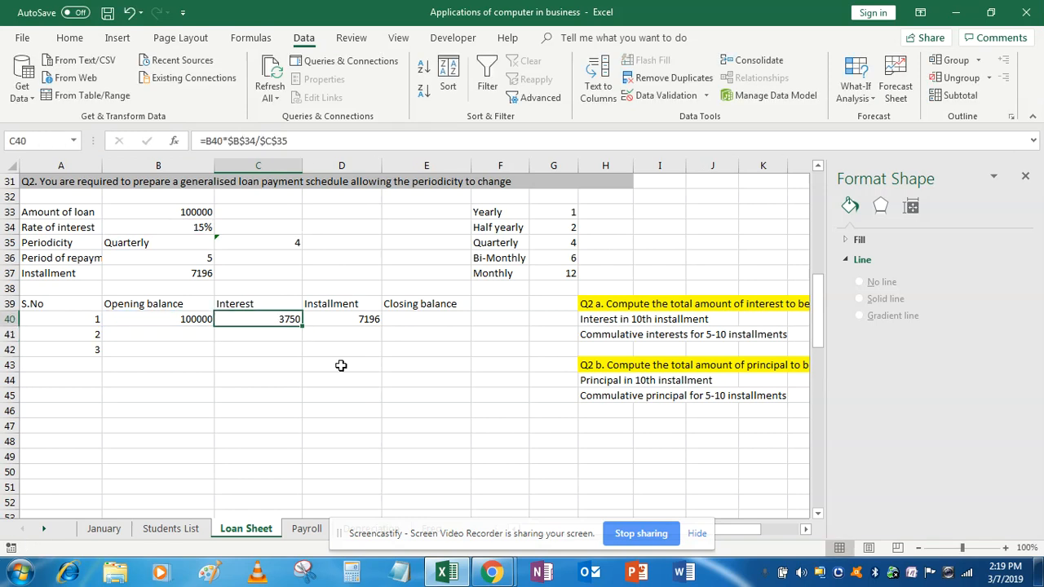
# - Calculate the first closing balance in E40 as opening balance plus interest minus installment with =B40+C40-D40
pyautogui.press('Right')
pyautogui.press('Right')
pyautogui.write('=')
pyautogui.press('Left')
pyautogui.press('Left')
pyautogui.press('Left')
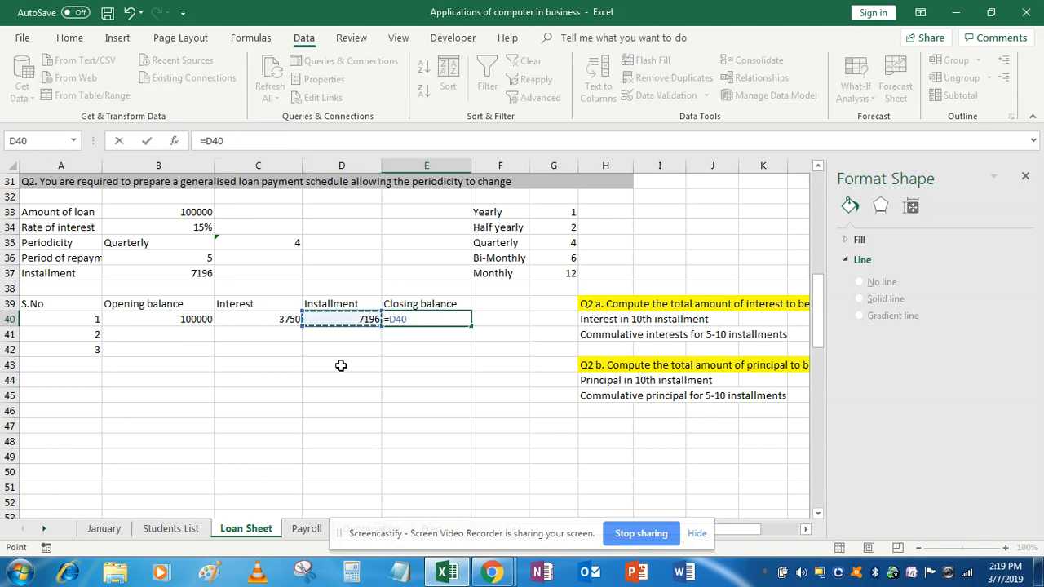
pyautogui.write('+')
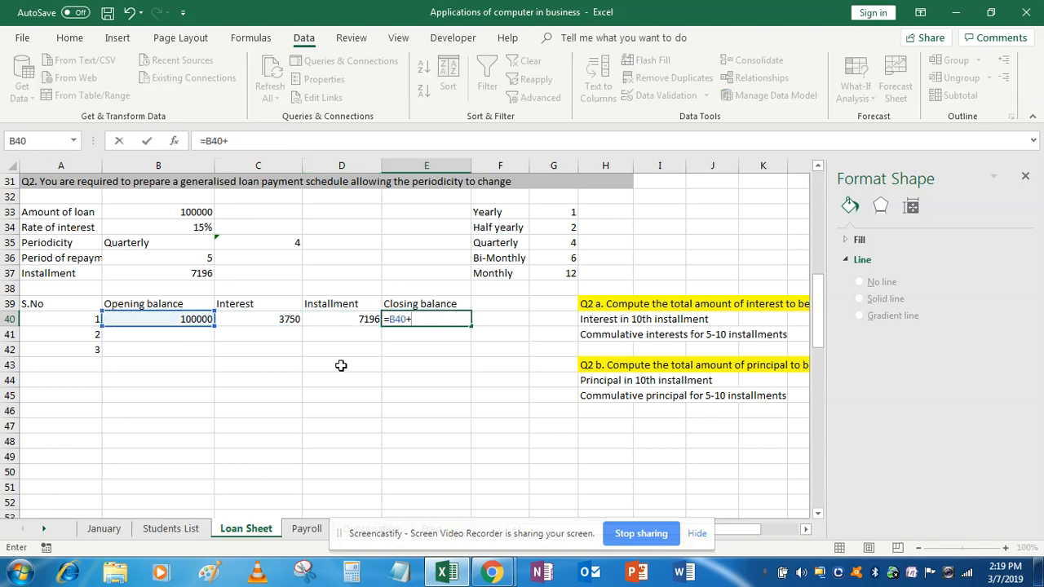
pyautogui.press('Left')
pyautogui.press('Left')
pyautogui.write('-')
pyautogui.press('Left')
pyautogui.press('Return')
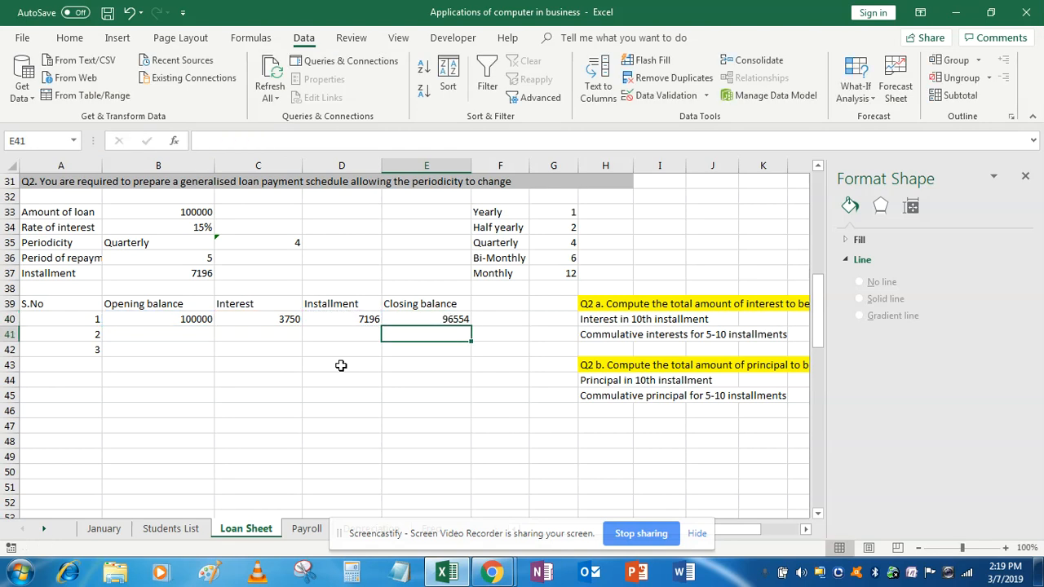
# - Link the second period's opening balance in B41 to the previous closing balance with =E40
pyautogui.press('Left')
pyautogui.press('Left')
pyautogui.press('Left')
pyautogui.write('=')
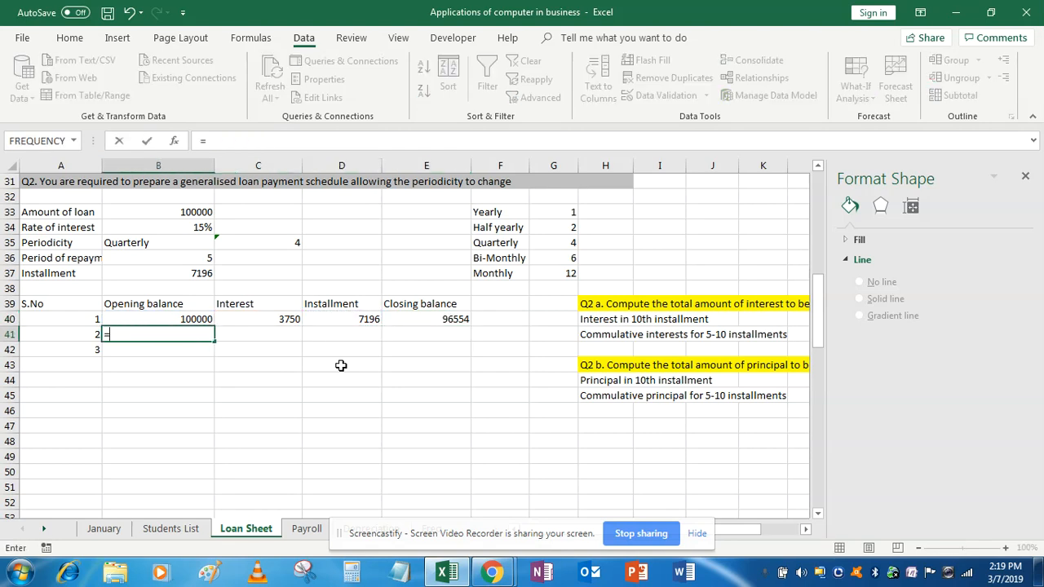
pyautogui.press('Right')
pyautogui.press('Right')
pyautogui.press('Right')
pyautogui.press('Up')
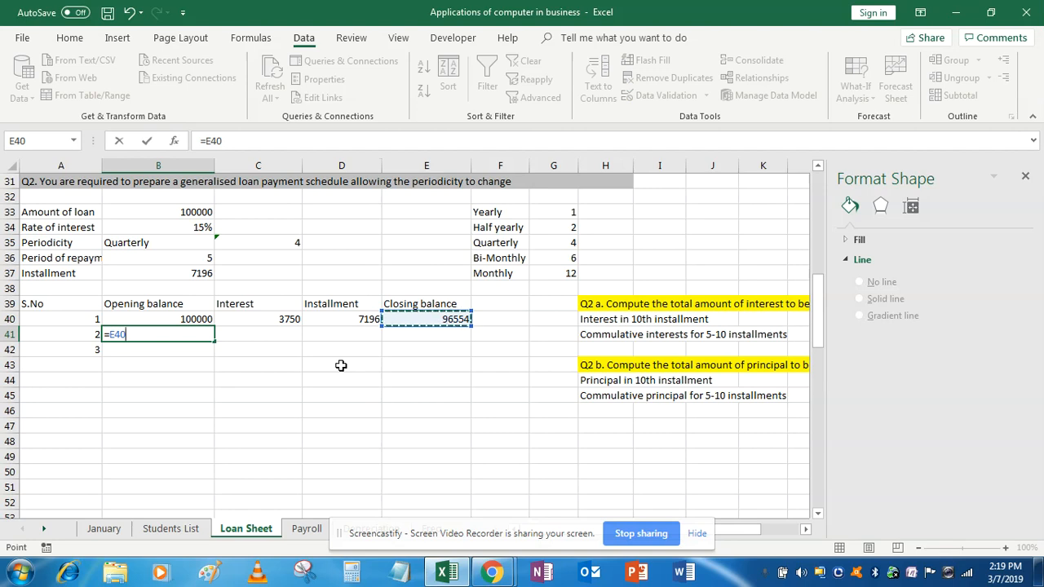
pyautogui.press('Return')
# - Copy the interest, installment and closing balance formulas from C40, D40 and E40 down to row 41
pyautogui.press('Up')
pyautogui.press('Right')
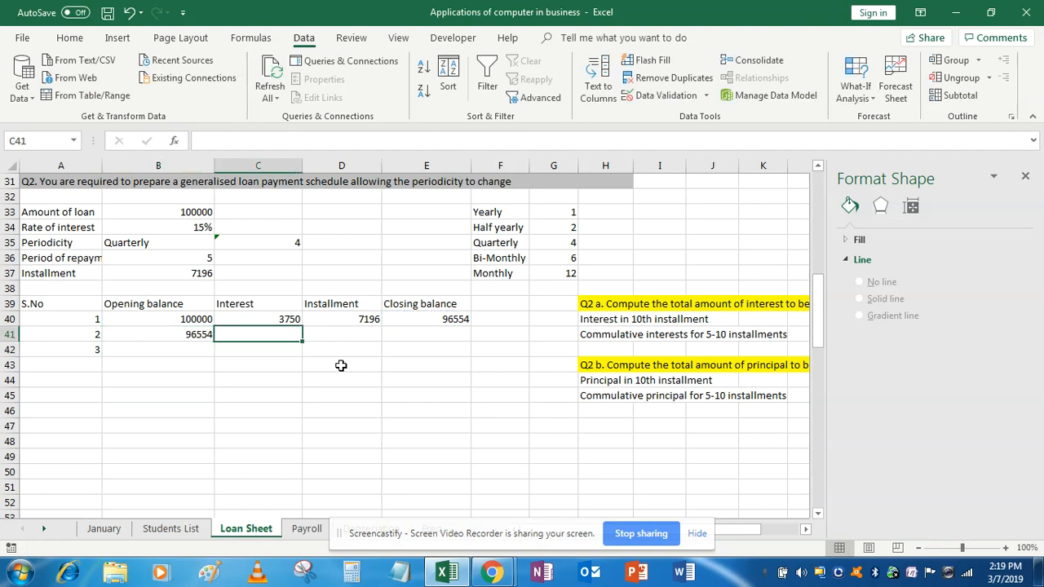
pyautogui.click(292, 320)
pyautogui.moveTo(301, 326); pyautogui.dragTo(304, 336)
pyautogui.click(347, 319)
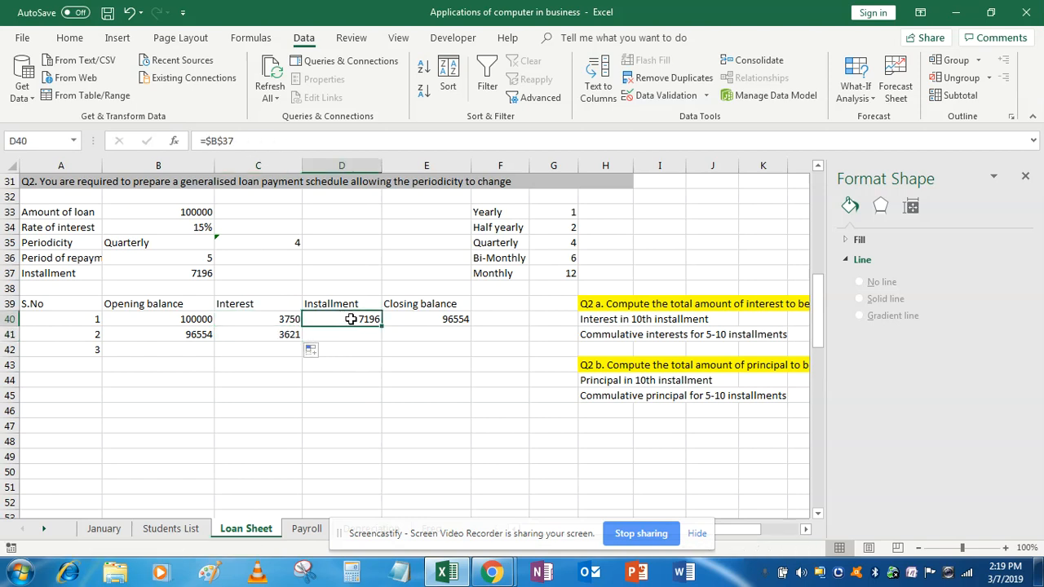
pyautogui.moveTo(382, 326); pyautogui.dragTo(383, 337)
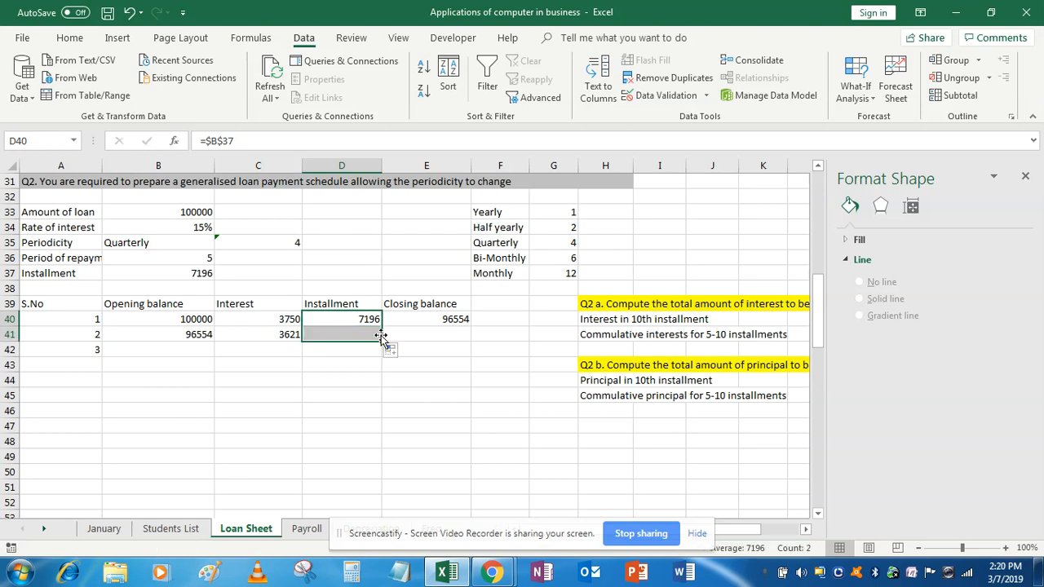
pyautogui.click(425, 321)
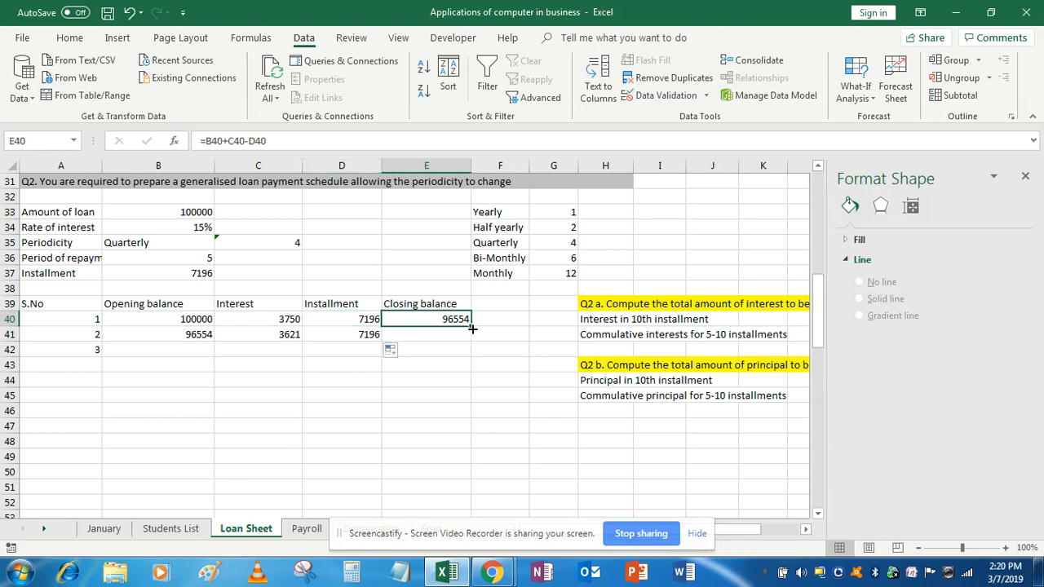
pyautogui.moveTo(471, 328); pyautogui.dragTo(473, 343)
# - Switch the periodicity in B35 to Monthly
pyautogui.click(317, 322)
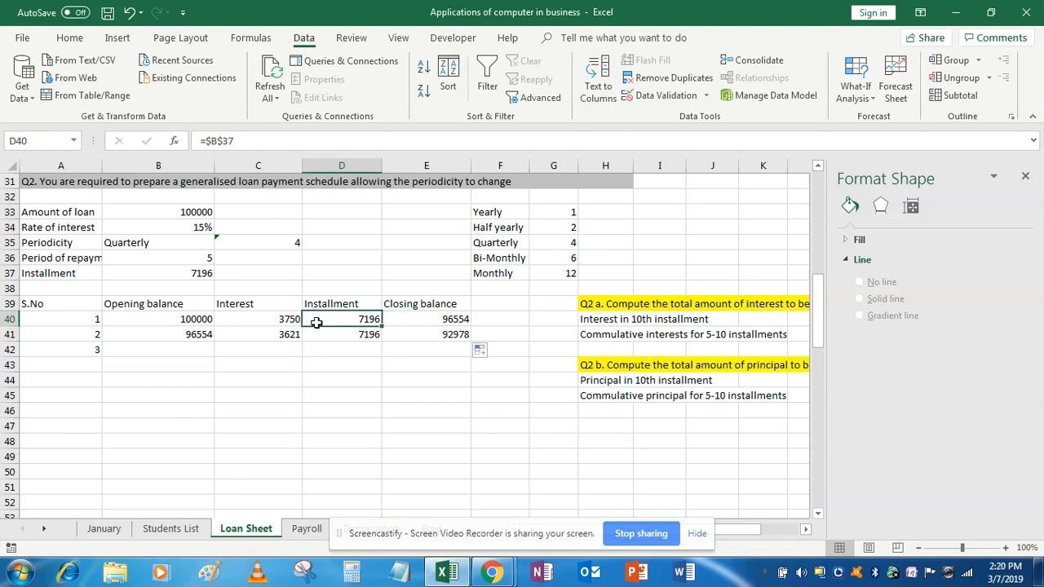
pyautogui.press('Home')
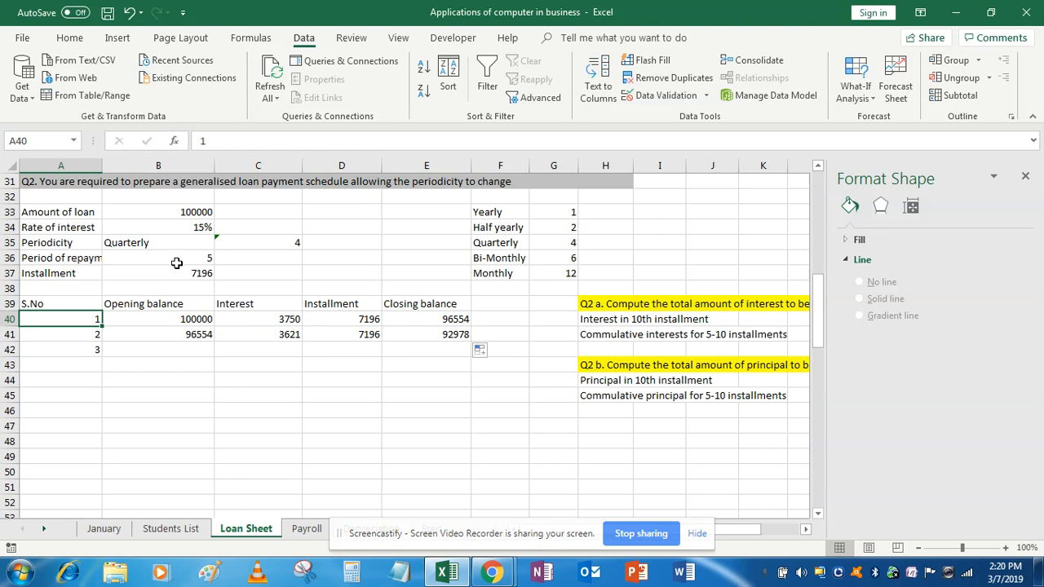
pyautogui.click(192, 242)
pyautogui.click(221, 242)
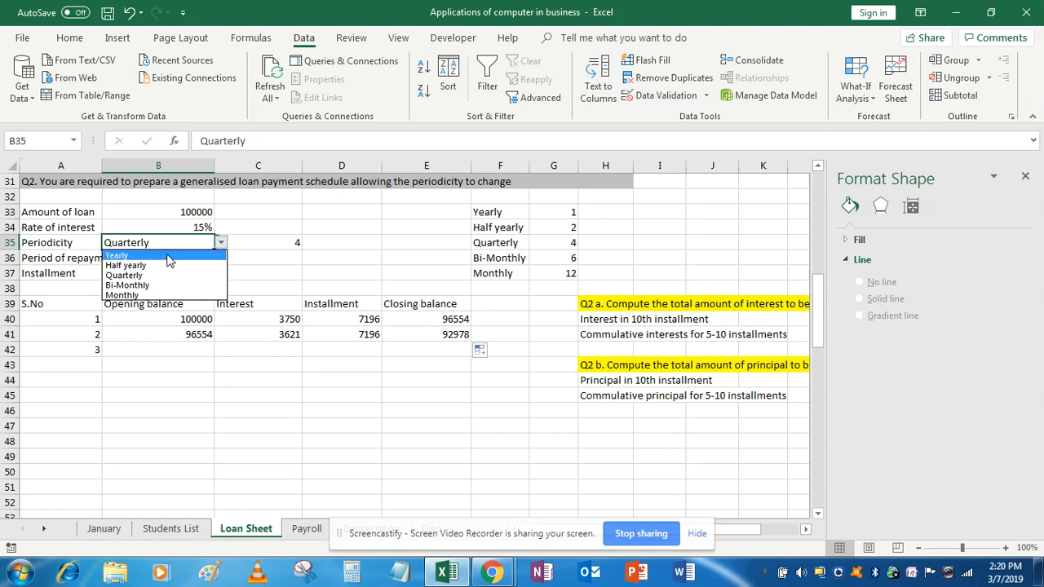
pyautogui.click(142, 297)
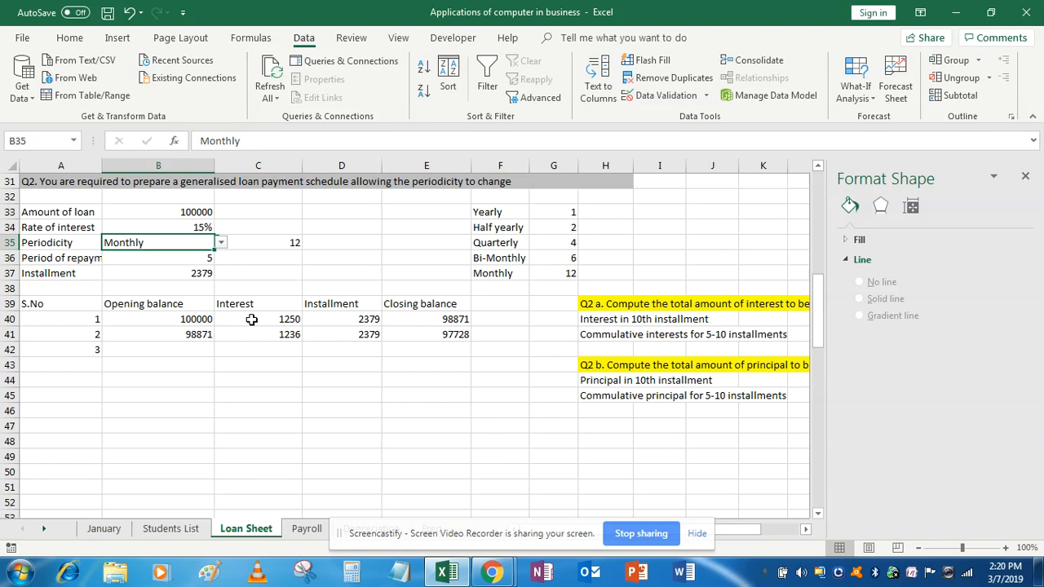
# - Set the periodicity in B35 to Yearly
pyautogui.click(221, 243)
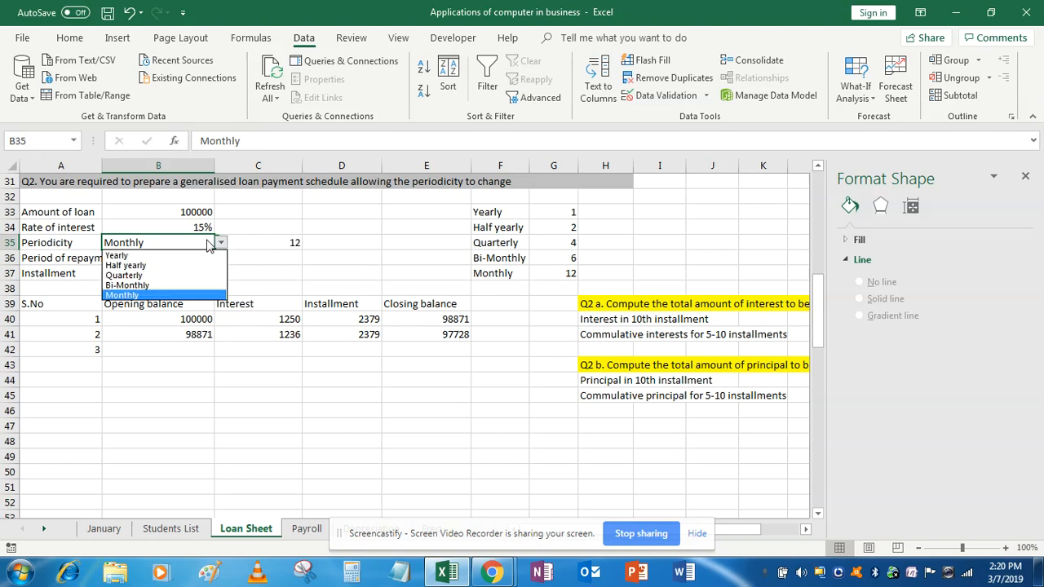
pyautogui.click(117, 255)
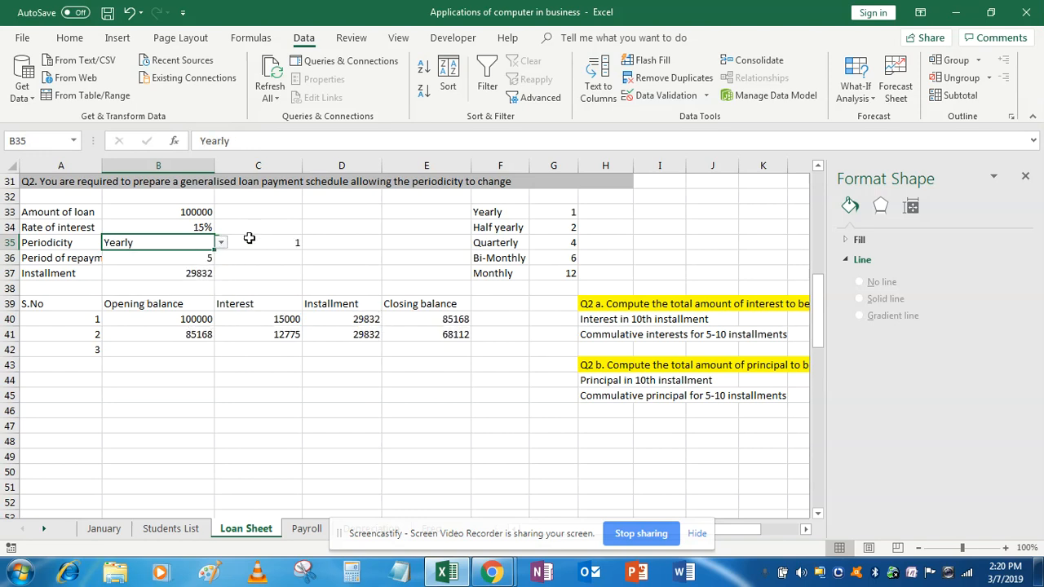
pyautogui.click(93, 322)
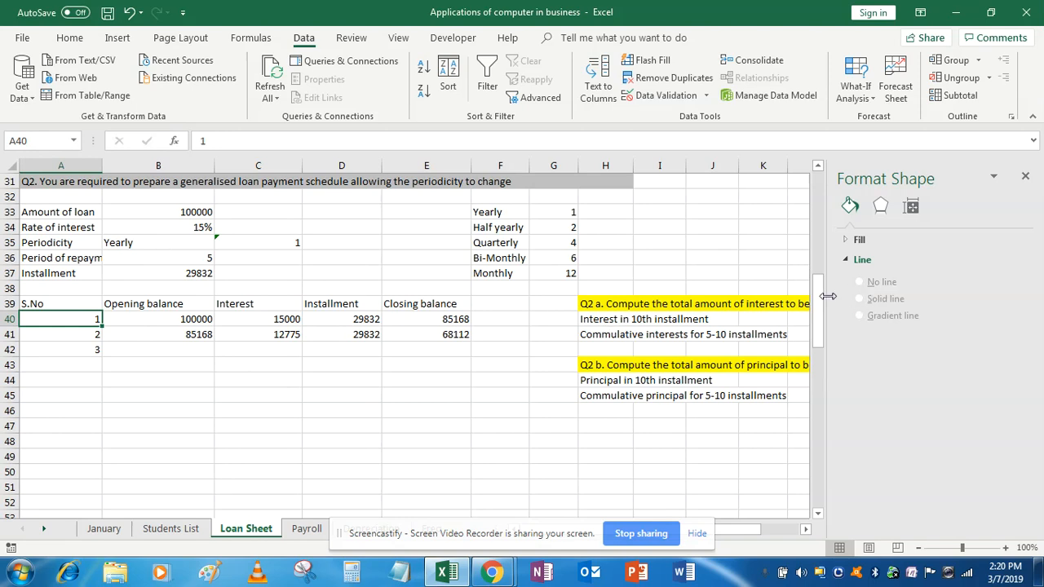
pyautogui.moveTo(823, 304)
pyautogui.mouseDown()
pyautogui.moveTo(826, 367)
pyautogui.moveTo(823, 242)
pyautogui.moveTo(830, 306)
pyautogui.mouseUp()
pyautogui.click(819, 166)
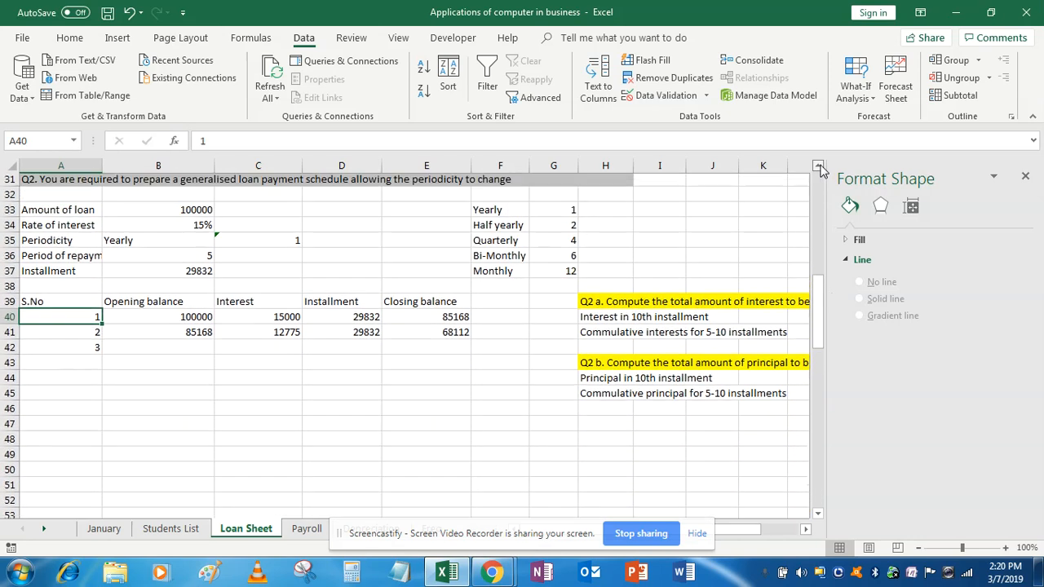
pyautogui.click(819, 166)
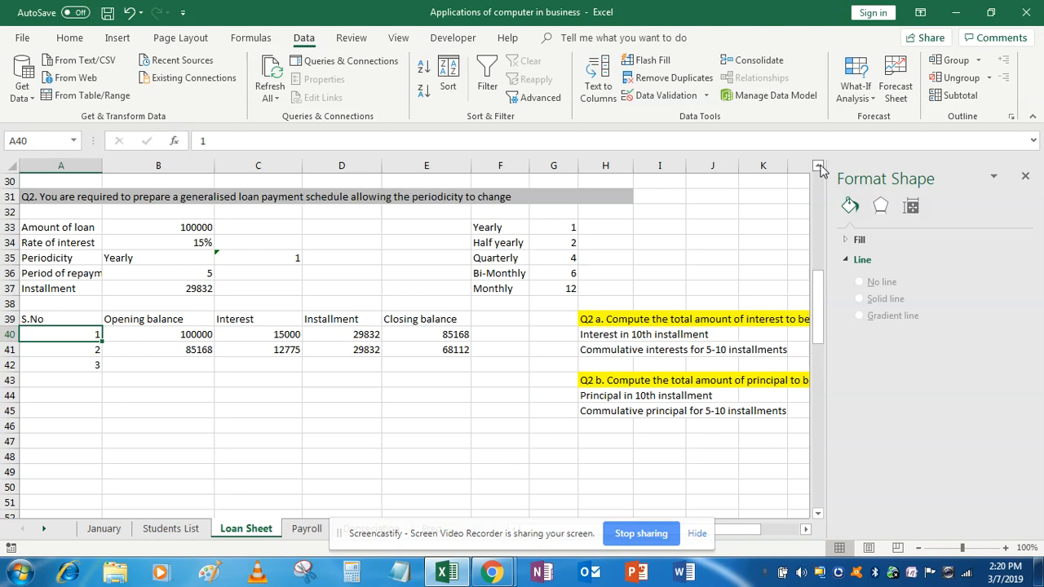
pyautogui.press('Right')
pyautogui.press('Right')
pyautogui.press('Right')
pyautogui.press('Right')
pyautogui.press('Left')
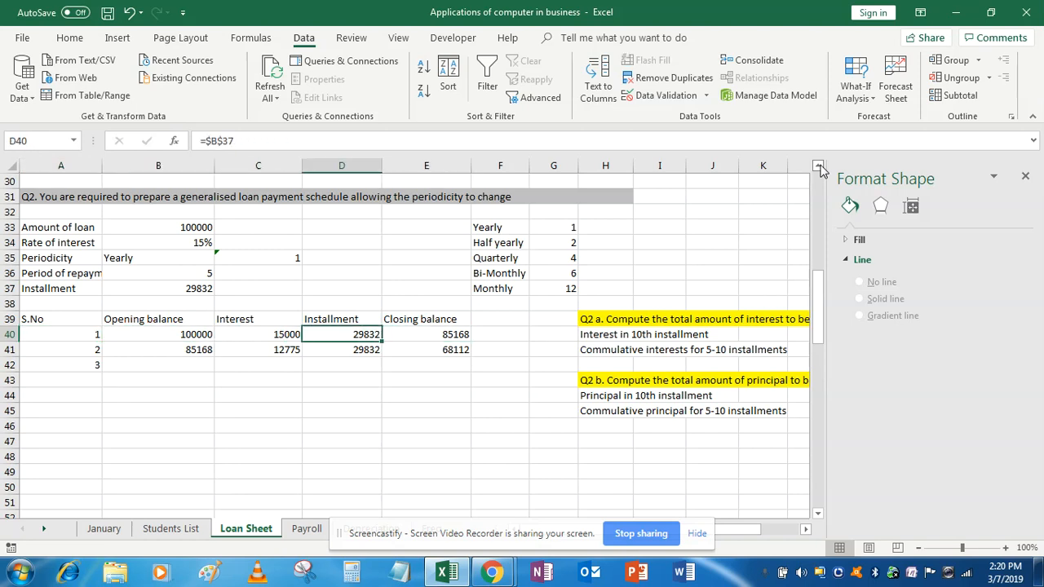
pyautogui.press('Left')
pyautogui.press('Left')
pyautogui.press('Left')
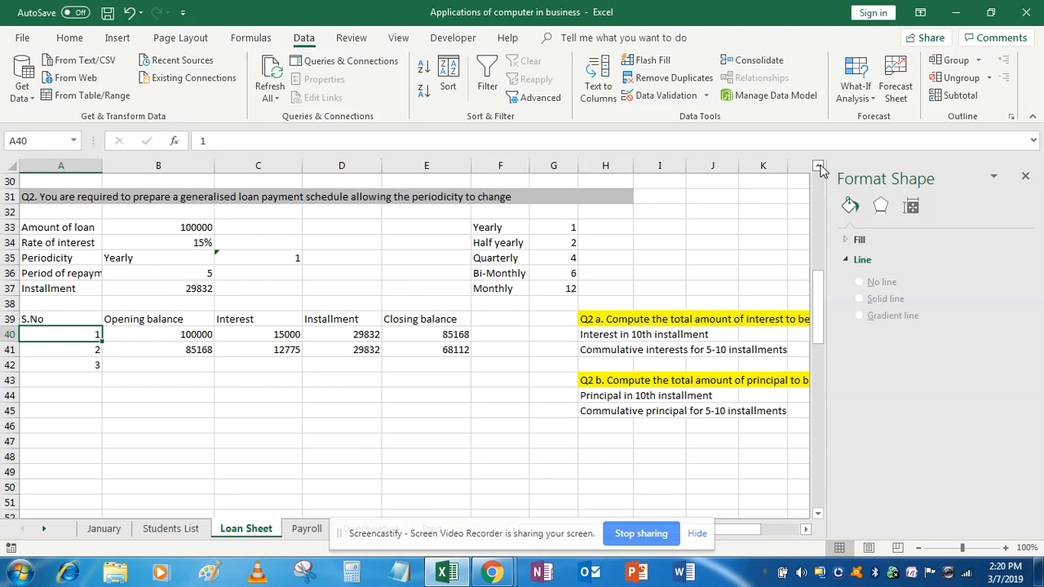
# - Replace the serial number in A41 with the start of a conditional formula, =IF(A40<B36*C35,
pyautogui.press('Down')
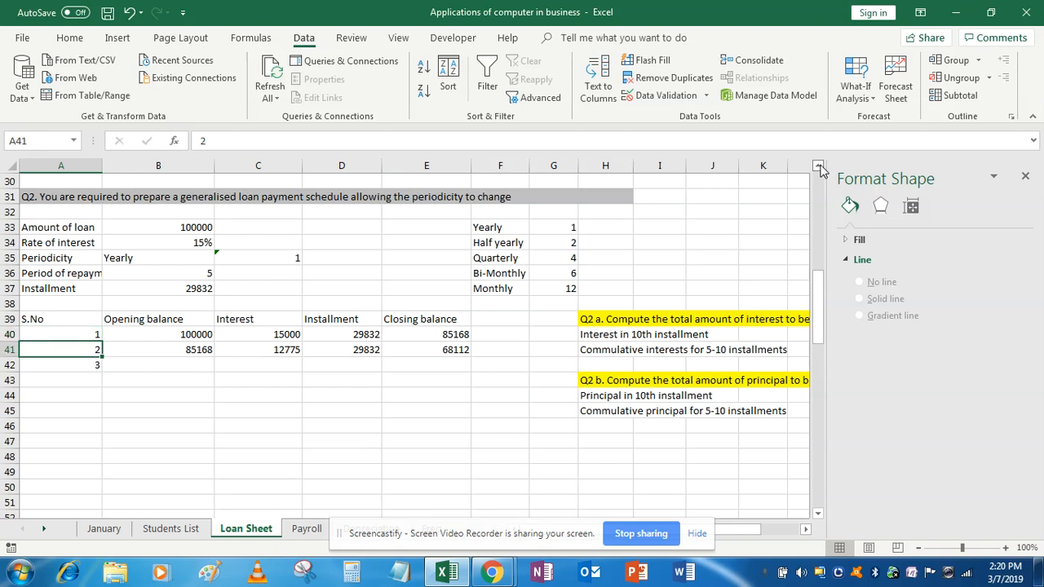
pyautogui.write('=')
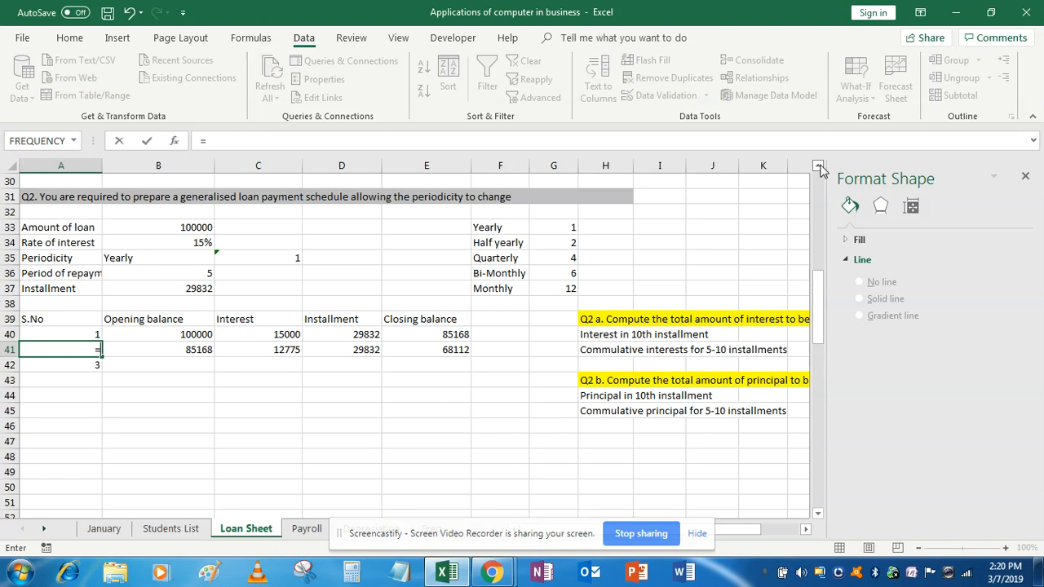
pyautogui.write('if')
pyautogui.press('Tab')
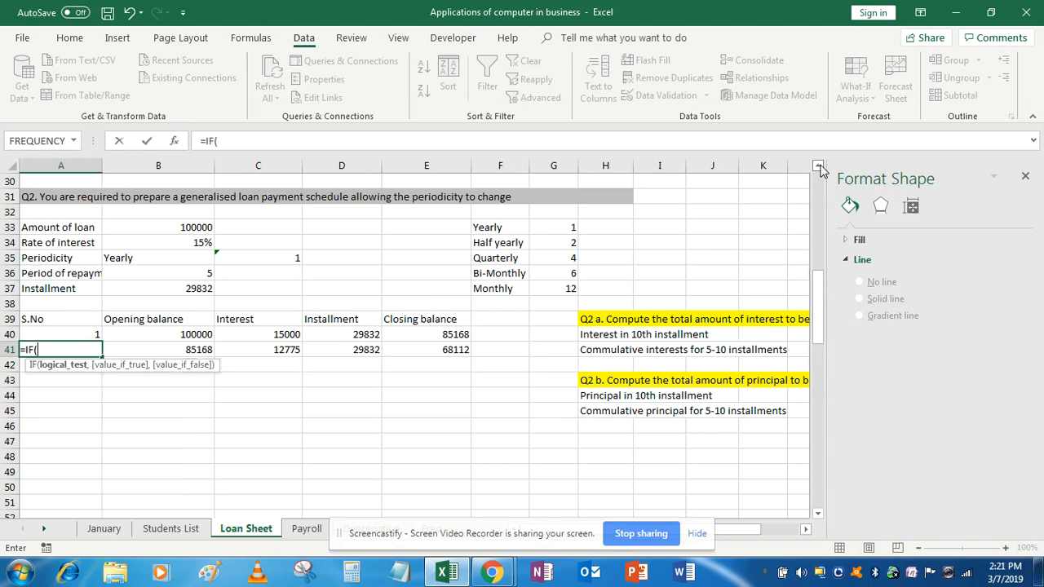
pyautogui.press('Up')
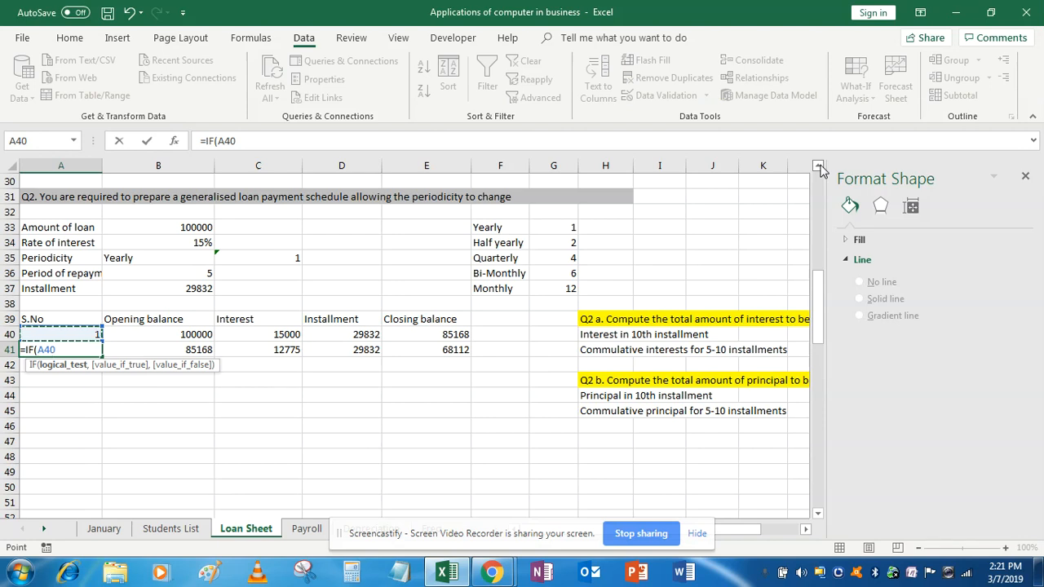
pyautogui.write('<')
pyautogui.press('Up')
pyautogui.press('Up')
pyautogui.press('Up')
pyautogui.press('Up')
pyautogui.press('Up')
pyautogui.press('Right')
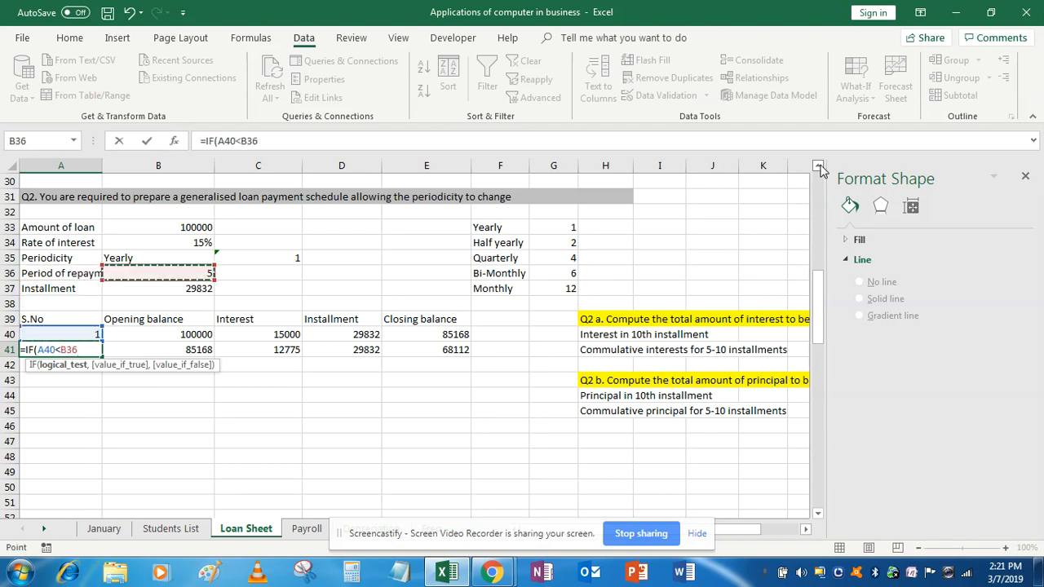
pyautogui.write('*')
pyautogui.press('Up')
pyautogui.press('Up')
pyautogui.press('Up')
pyautogui.press('Up')
pyautogui.press('Up')
pyautogui.press('Up')
pyautogui.press('Right')
pyautogui.press('Right')
pyautogui.press('Right')
pyautogui.press('Left')
pyautogui.write(',')
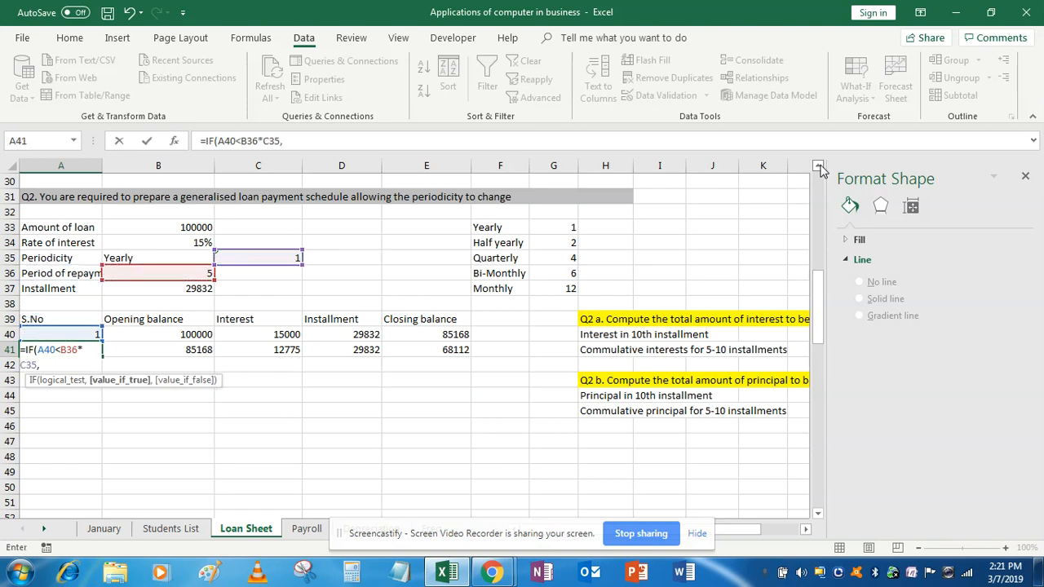
# - Make the repayment period and payments-per-year references in A41's formula absolute, as $B$36*$C$35
pyautogui.click(248, 141)
pyautogui.press('F4')
pyautogui.click(285, 140)
pyautogui.press('F4')
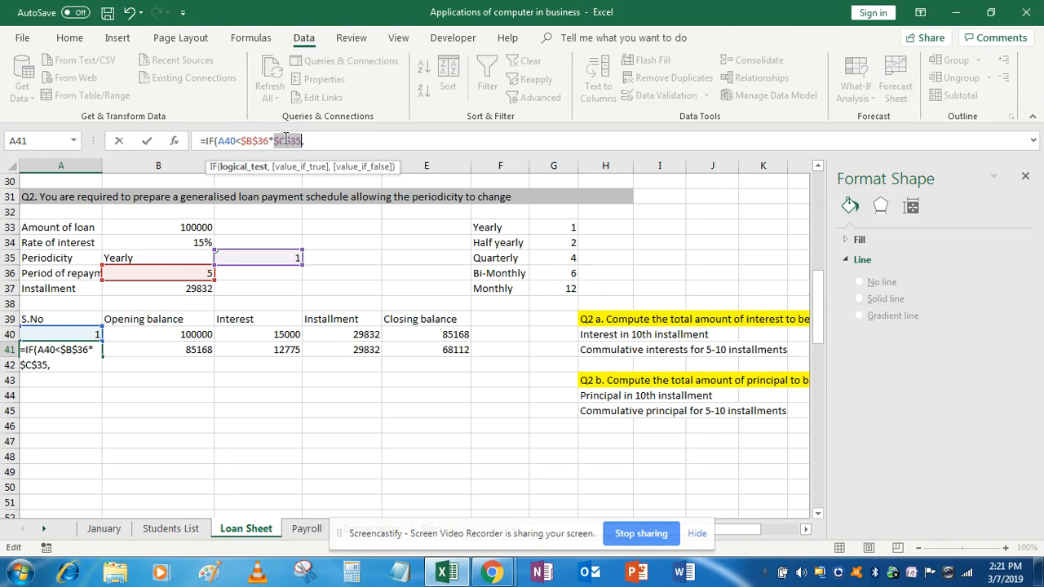
pyautogui.click(311, 142)
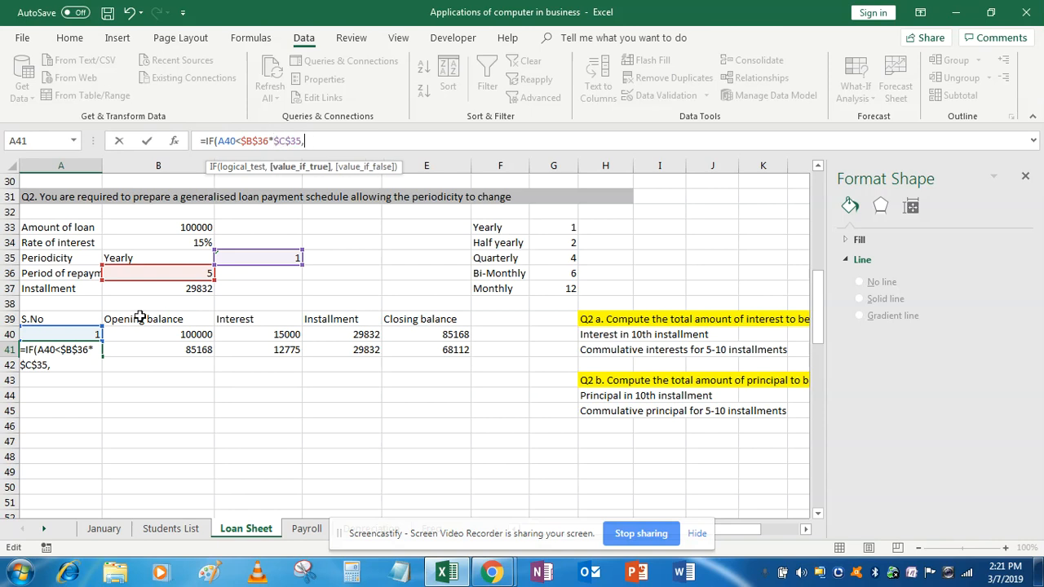
# - Complete the serial number formula in A41 as =IF(A40<$B$36*$C$35,A40+1,"")
pyautogui.click(96, 333)
pyautogui.write('+1,')
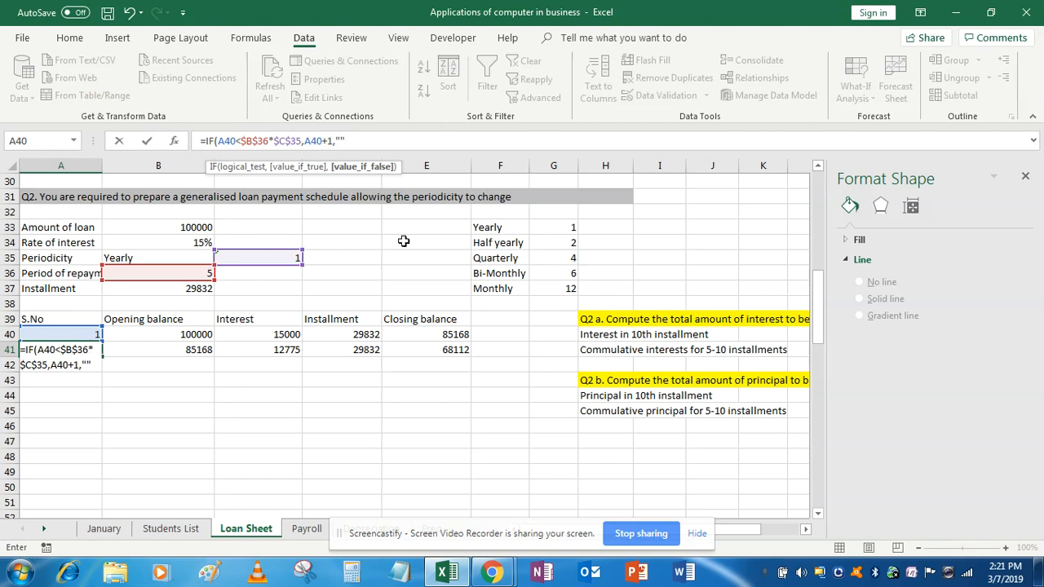
pyautogui.write(')')
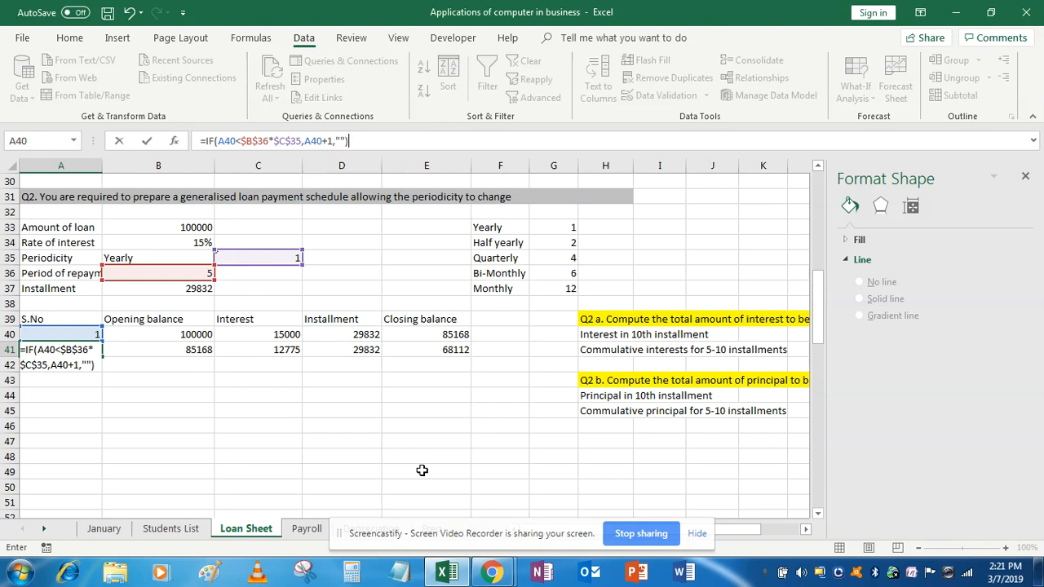
pyautogui.press('Return')
# - Fill the serial number formula from A41 down column A to just above the Q3 section
pyautogui.press('Up')
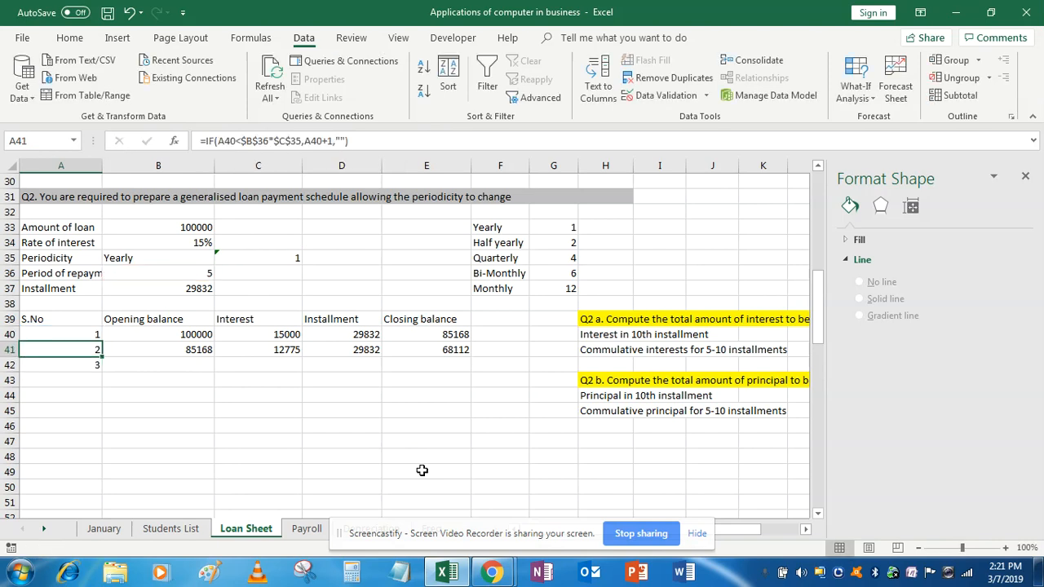
pyautogui.hotkey('shift', 'Down')
pyautogui.hotkey('shift', 'Down')
pyautogui.hotkey('shift', 'Down')
pyautogui.hotkey('shift', 'Down')
pyautogui.hotkey('shift', 'Down')
pyautogui.hotkey('shift', 'Down')
pyautogui.hotkey('shift', 'Down')
pyautogui.hotkey('shift', 'Down')
pyautogui.hotkey('shift', 'Down')
pyautogui.hotkey('shift', 'Down')
pyautogui.hotkey('shift', 'Down')
pyautogui.hotkey('shift', 'Down')
pyautogui.hotkey('shift', 'Down')
pyautogui.hotkey('shift', 'Down')
pyautogui.hotkey('shift', 'Down')
pyautogui.hotkey('shift', 'Down')
pyautogui.hotkey('shift', 'Down')
pyautogui.hotkey('shift', 'Down')
pyautogui.hotkey('shift', 'Down')
pyautogui.hotkey('shift', 'Down')
pyautogui.hotkey('shift', 'Down')
pyautogui.hotkey('shift', 'Down')
pyautogui.hotkey('shift', 'Down')
pyautogui.hotkey('shift', 'Down')
pyautogui.hotkey('shift', 'Down')
pyautogui.hotkey('shift', 'Down')
pyautogui.hotkey('shift', 'Down')
pyautogui.hotkey('shift', 'Down')
pyautogui.hotkey('shift', 'Down')
pyautogui.hotkey('shift', 'Down')
pyautogui.hotkey('shift', 'Down')
pyautogui.hotkey('shift', 'Down')
pyautogui.hotkey('shift', 'Down')
pyautogui.hotkey('shift', 'Down')
pyautogui.hotkey('shift', 'Down')
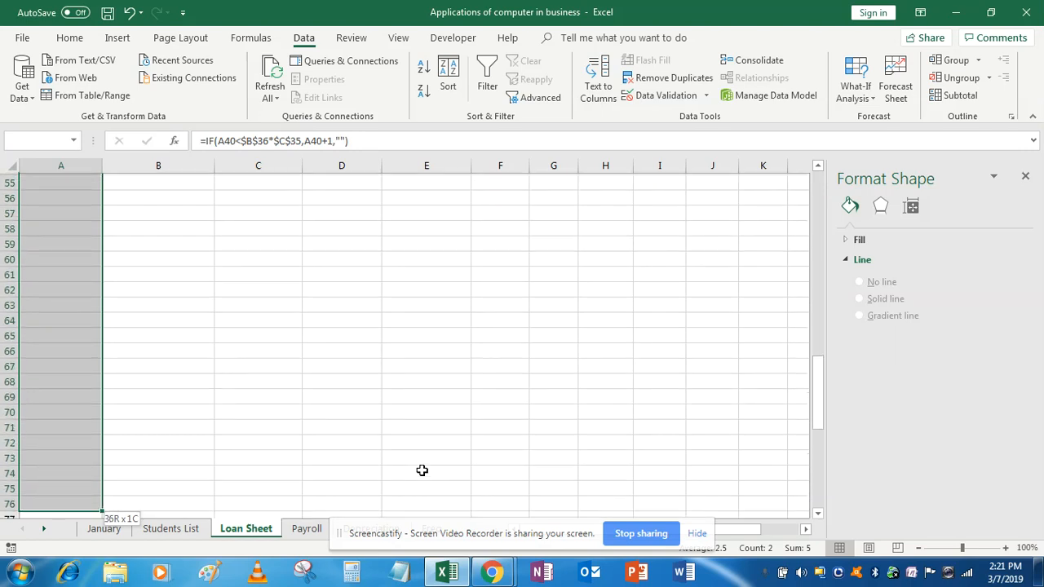
pyautogui.hotkey('shift', 'Down')
pyautogui.hotkey('shift', 'Down')
pyautogui.hotkey('shift', 'Down')
pyautogui.hotkey('shift', 'Down')
pyautogui.hotkey('shift', 'Down')
pyautogui.hotkey('shift', 'Down')
pyautogui.hotkey('shift', 'Down')
pyautogui.hotkey('shift', 'Down')
pyautogui.hotkey('shift', 'Down')
pyautogui.hotkey('shift', 'Down')
pyautogui.hotkey('shift', 'Down')
pyautogui.hotkey('shift', 'Down')
pyautogui.hotkey('shift', 'Down')
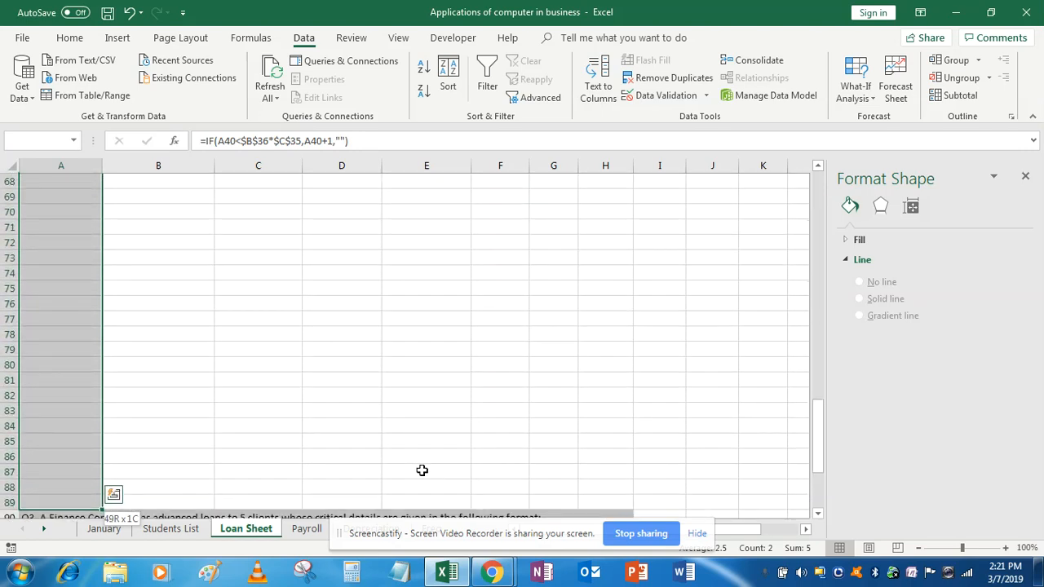
pyautogui.hotkey('ctrl', 'q')
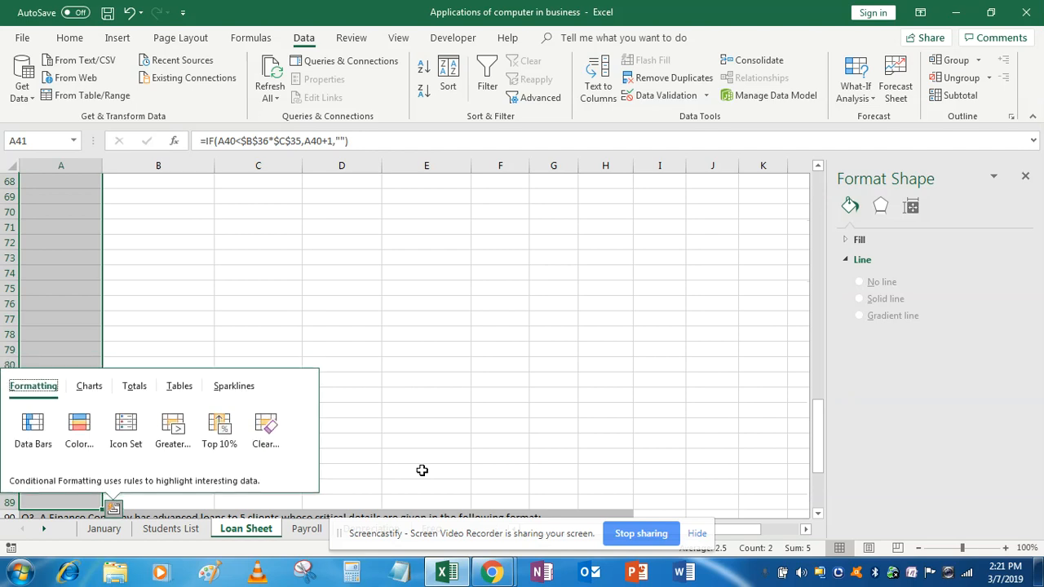
pyautogui.press('Escape')
pyautogui.hotkey('shift', 'Up')
pyautogui.hotkey('ctrl', 'd')
# - Check the serial numbers in column A against the periodicity and the period of repayment above the schedule
pyautogui.press('Up')
pyautogui.press('Up')
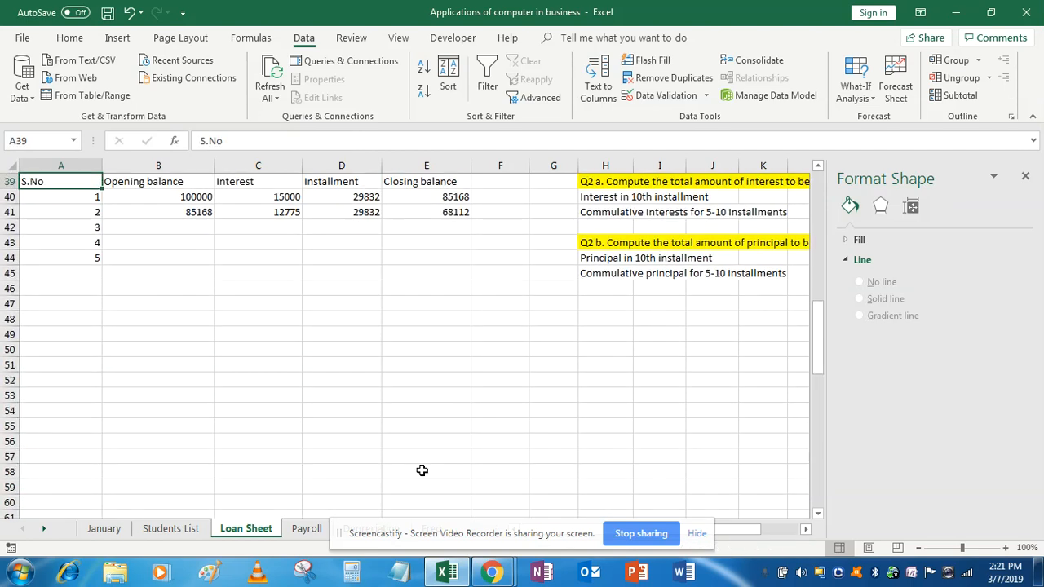
pyautogui.press('Up')
pyautogui.press('Up')
pyautogui.press('Up')
pyautogui.press('Up')
pyautogui.press('Up')
pyautogui.press('Up')
pyautogui.press('Up')
pyautogui.press('Down')
pyautogui.press('Down')
pyautogui.press('Down')
pyautogui.press('Down')
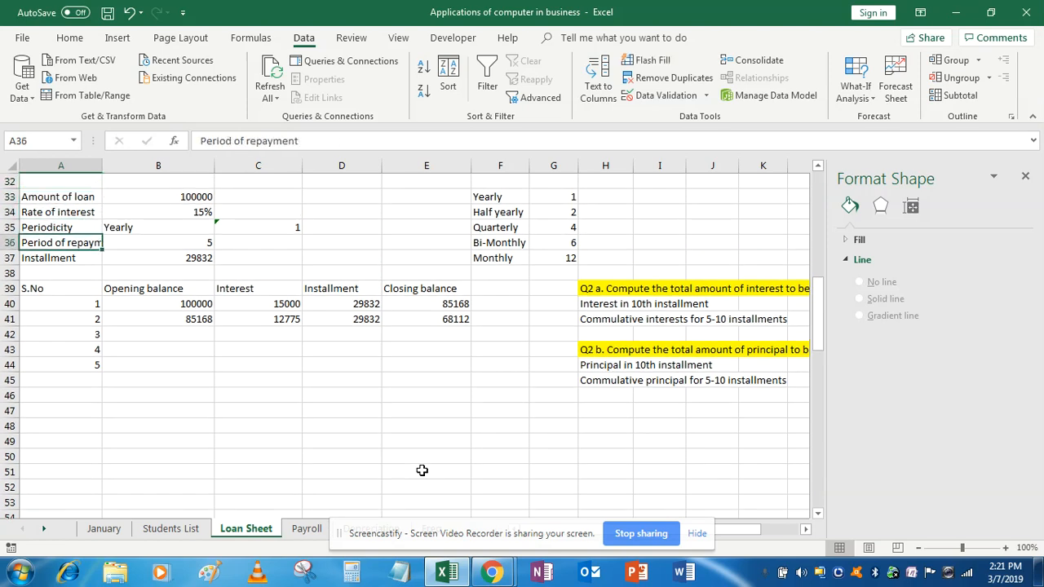
pyautogui.press('Down')
pyautogui.press('Down')
pyautogui.press('Down')
pyautogui.press('Down')
pyautogui.press('Down')
pyautogui.press('Down')
pyautogui.press('Up')
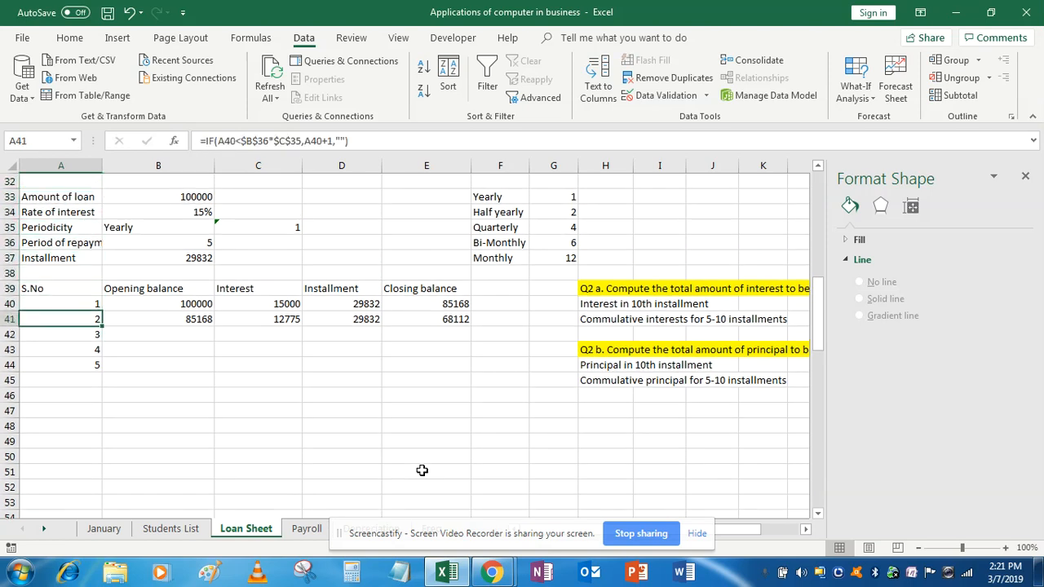
# - Test the serial numbers by switching the periodicity in B35 to Half yearly and finally to Quarterly
pyautogui.click(204, 229)
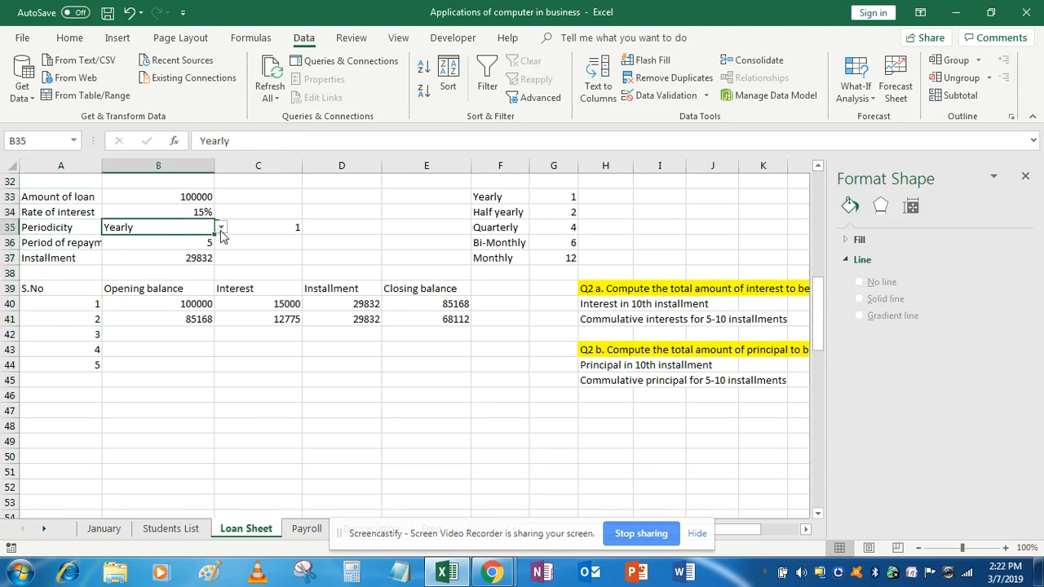
pyautogui.click(221, 227)
pyautogui.click(181, 249)
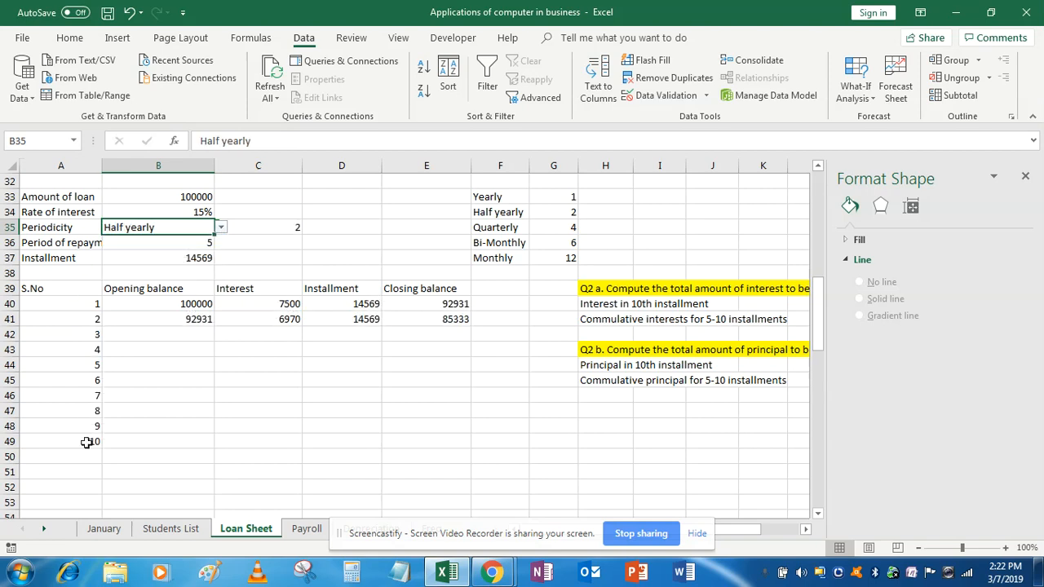
pyautogui.click(221, 228)
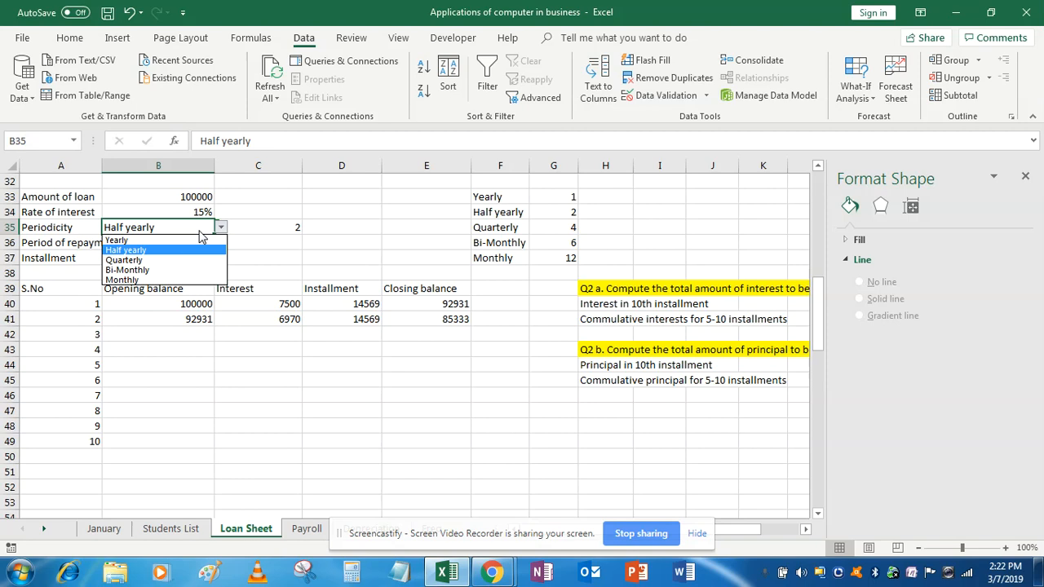
pyautogui.click(161, 260)
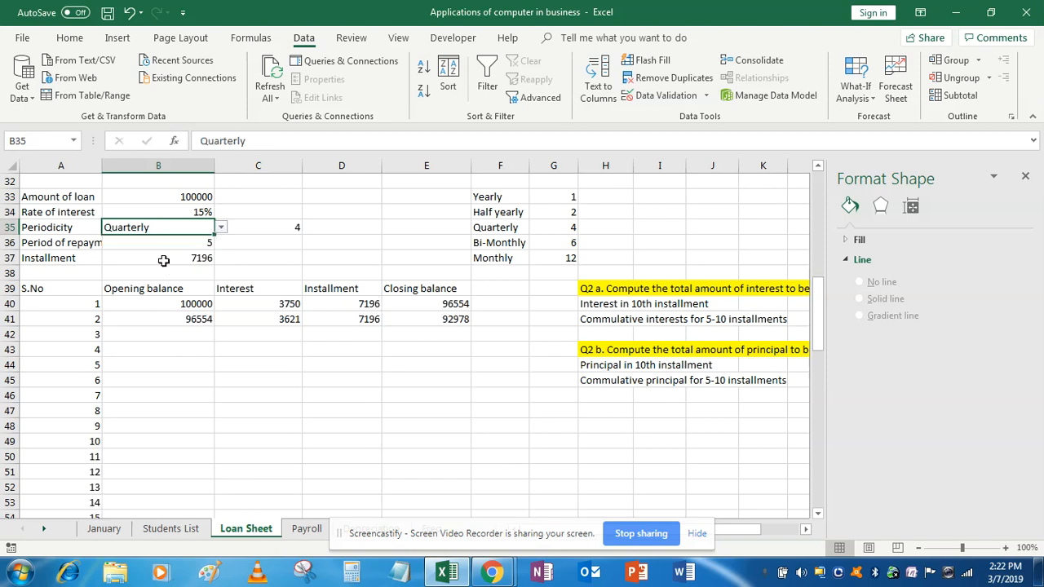
pyautogui.moveTo(821, 325)
pyautogui.mouseDown()
pyautogui.moveTo(826, 380)
pyautogui.moveTo(824, 312)
pyautogui.mouseUp()
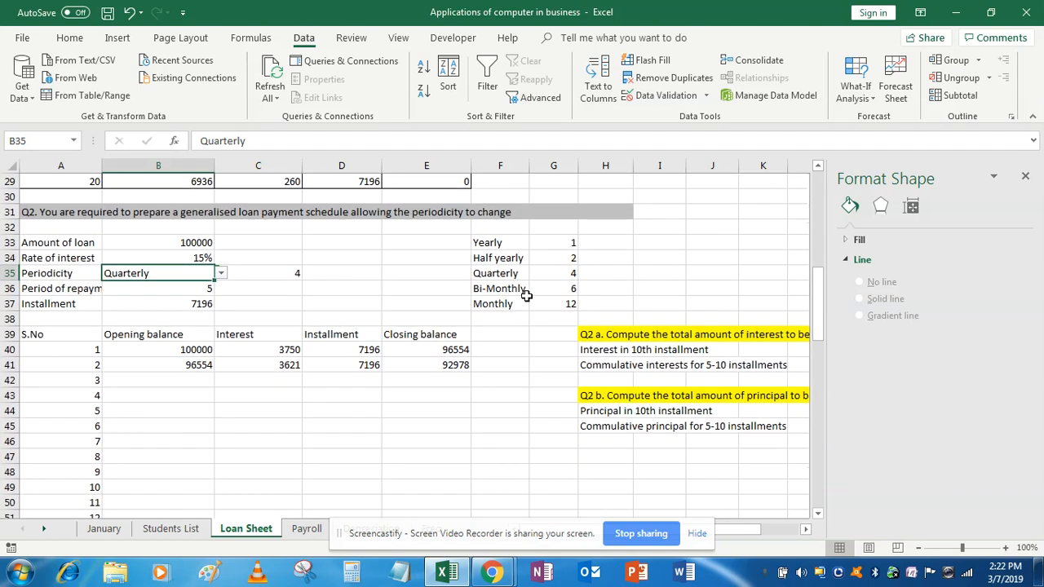
# - Rewrite the opening balance formula in B41 as =IF(COUNT(A41)=1,E40,"")
pyautogui.click(167, 370)
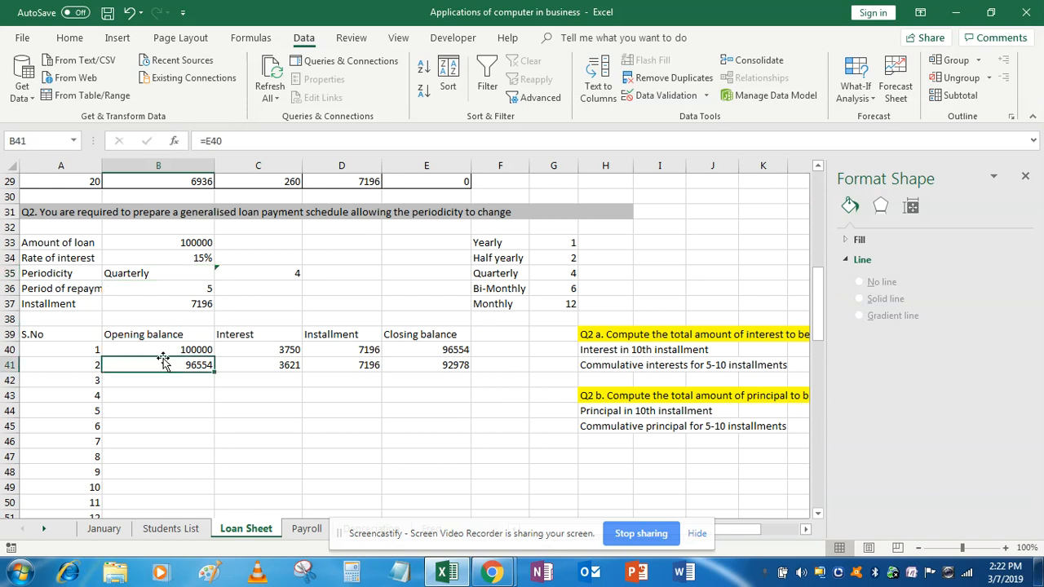
pyautogui.click(208, 141)
pyautogui.write('IF(')
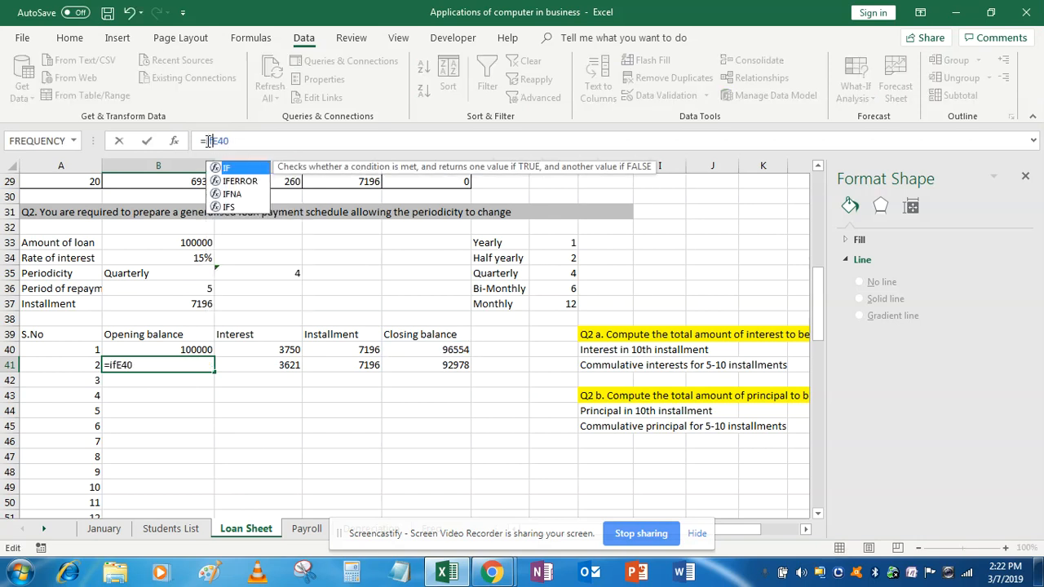
pyautogui.write('COUNT(')
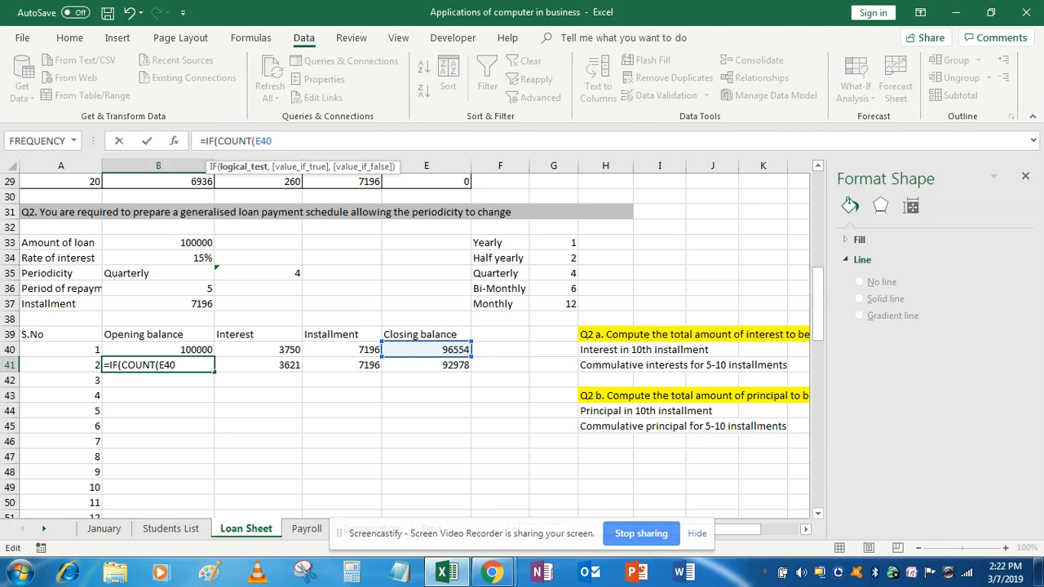
pyautogui.press('Return')
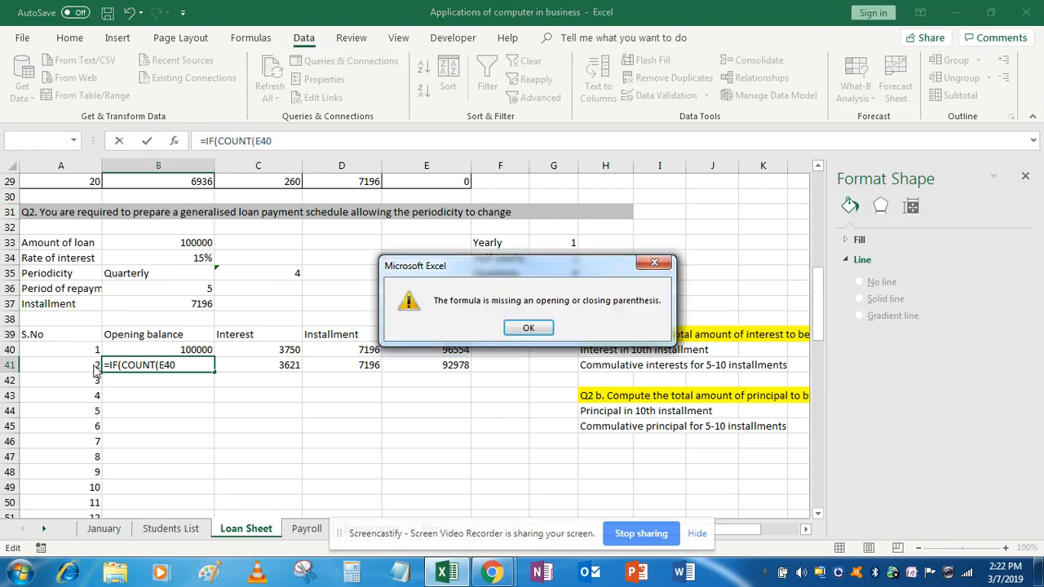
pyautogui.click(526, 328)
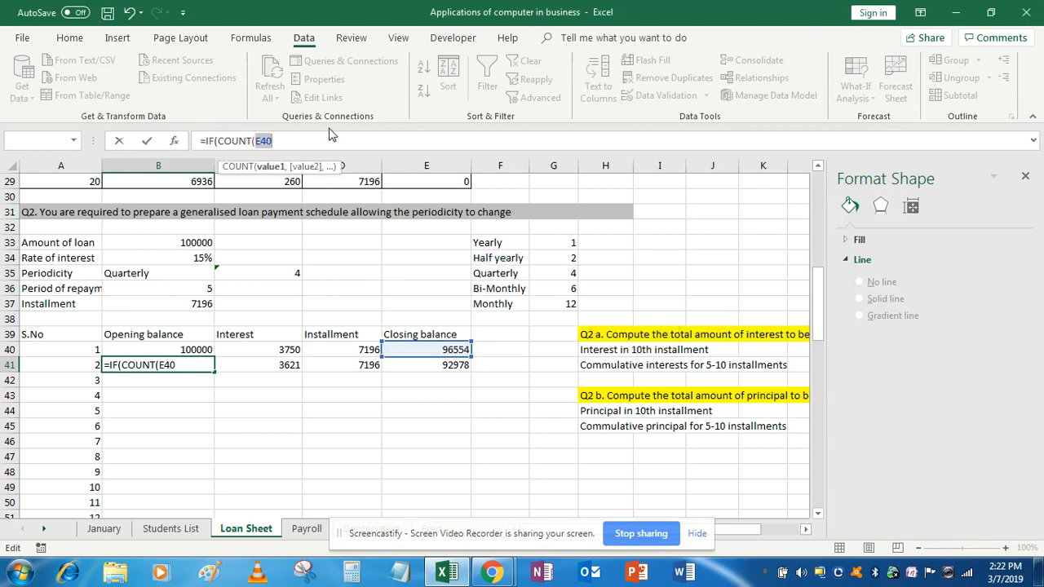
pyautogui.press('BackSpace')
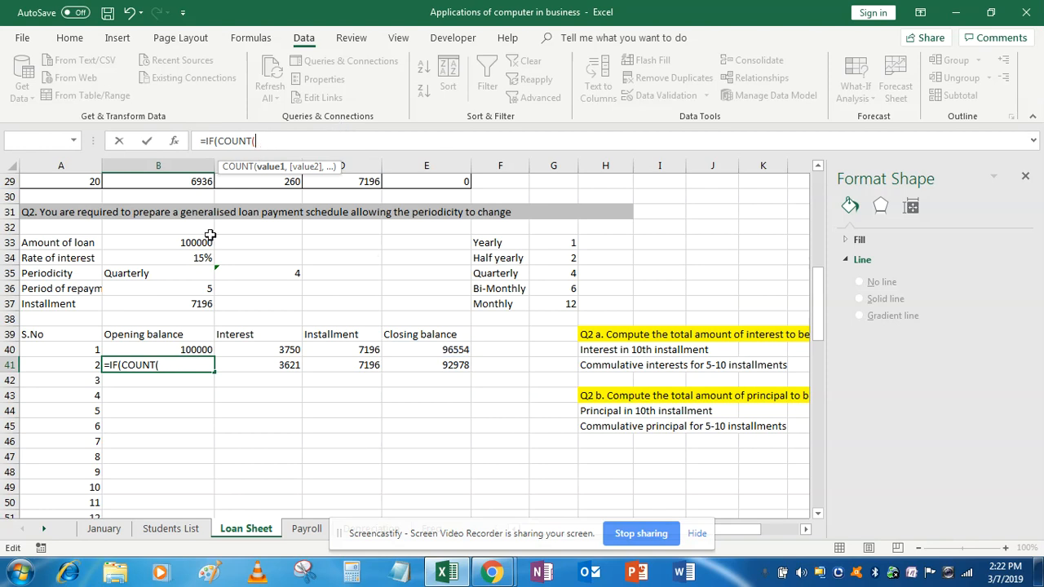
pyautogui.click(96, 364)
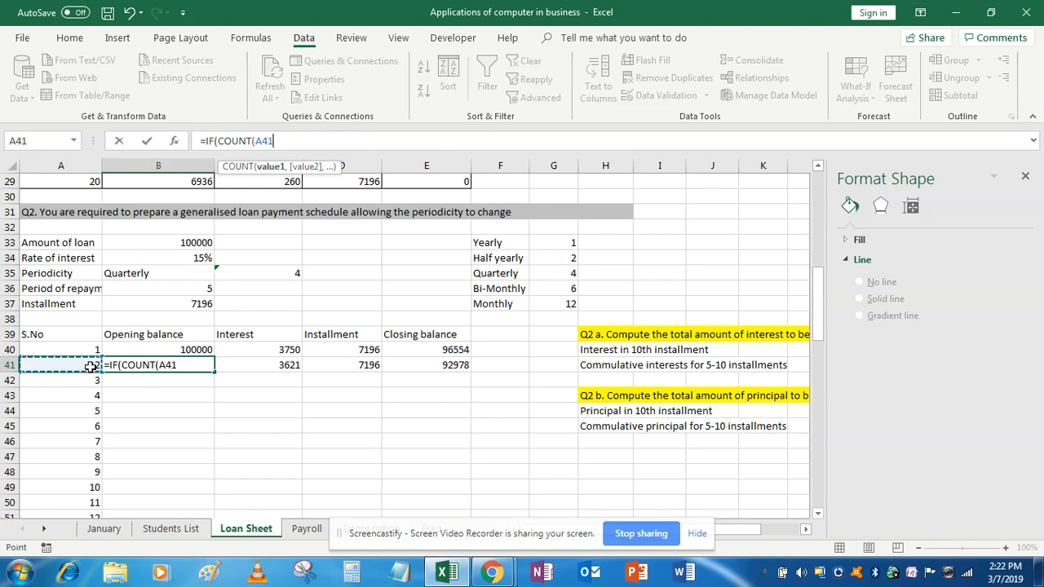
pyautogui.write(')=1,')
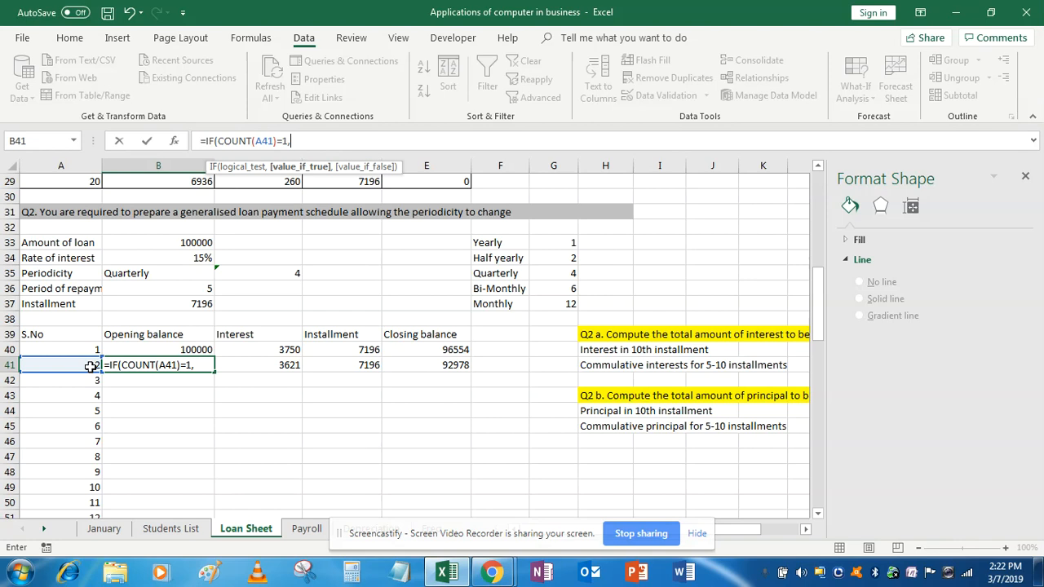
pyautogui.click(461, 349)
pyautogui.write(',')
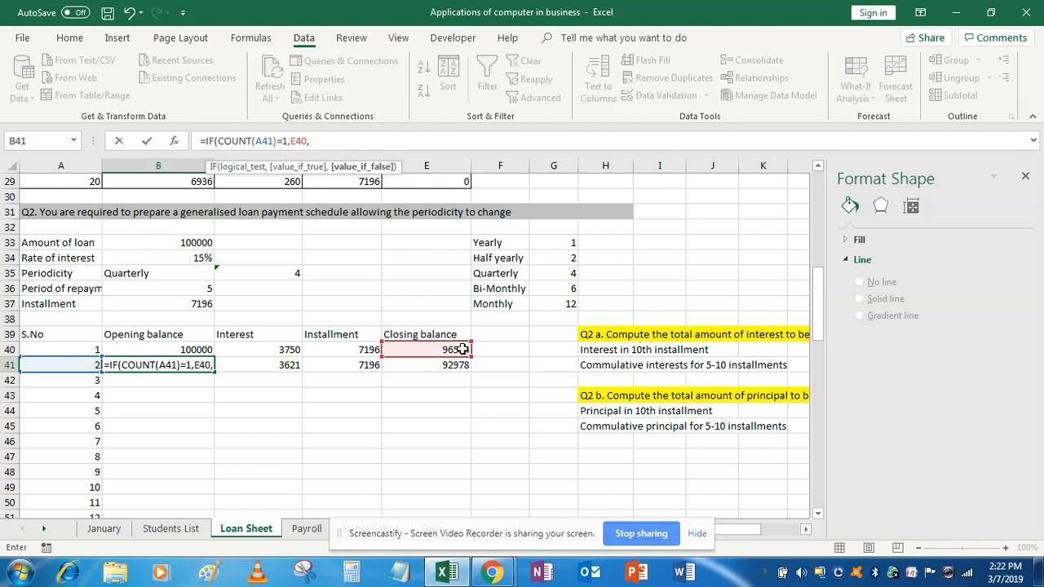
pyautogui.write('"")')
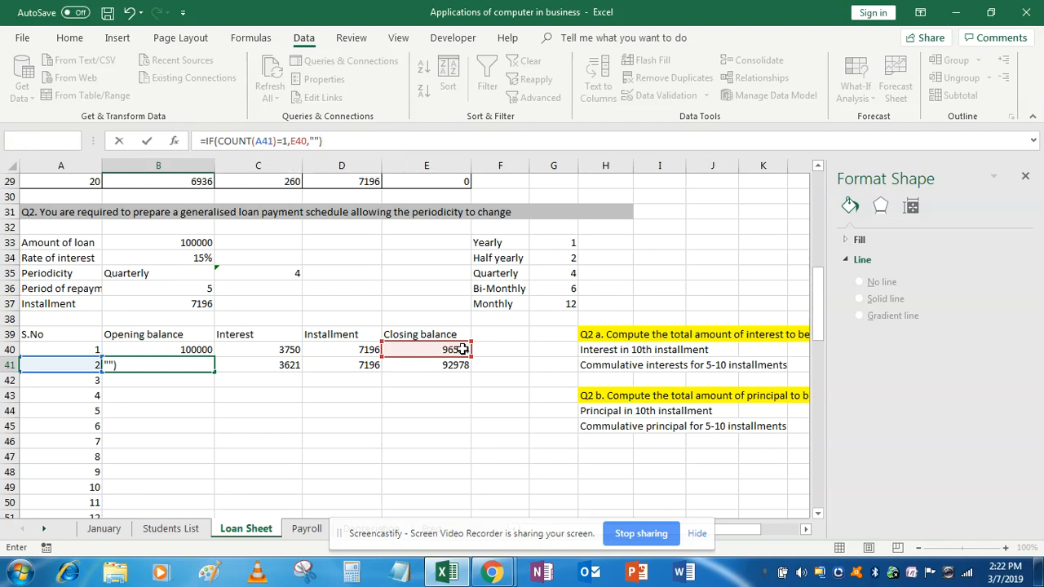
pyautogui.hotkey('ctrl', 'Return')
# - Fill the opening balance formula from B41 down to B88, just above the Q3 section
pyautogui.hotkey('shift', 'Down')
pyautogui.hotkey('shift', 'Down')
pyautogui.hotkey('shift', 'Down')
pyautogui.hotkey('shift', 'Down')
pyautogui.hotkey('shift', 'Down')
pyautogui.hotkey('shift', 'Down')
pyautogui.hotkey('shift', 'Down')
pyautogui.hotkey('shift', 'Down')
pyautogui.hotkey('shift', 'Down')
pyautogui.hotkey('shift', 'Down')
pyautogui.hotkey('shift', 'Down')
pyautogui.hotkey('shift', 'Down')
pyautogui.hotkey('shift', 'Down')
pyautogui.hotkey('shift', 'Down')
pyautogui.hotkey('shift', 'Down')
pyautogui.hotkey('shift', 'Down')
pyautogui.hotkey('shift', 'Down')
pyautogui.hotkey('shift', 'Down')
pyautogui.hotkey('shift', 'Down')
pyautogui.hotkey('shift', 'Down')
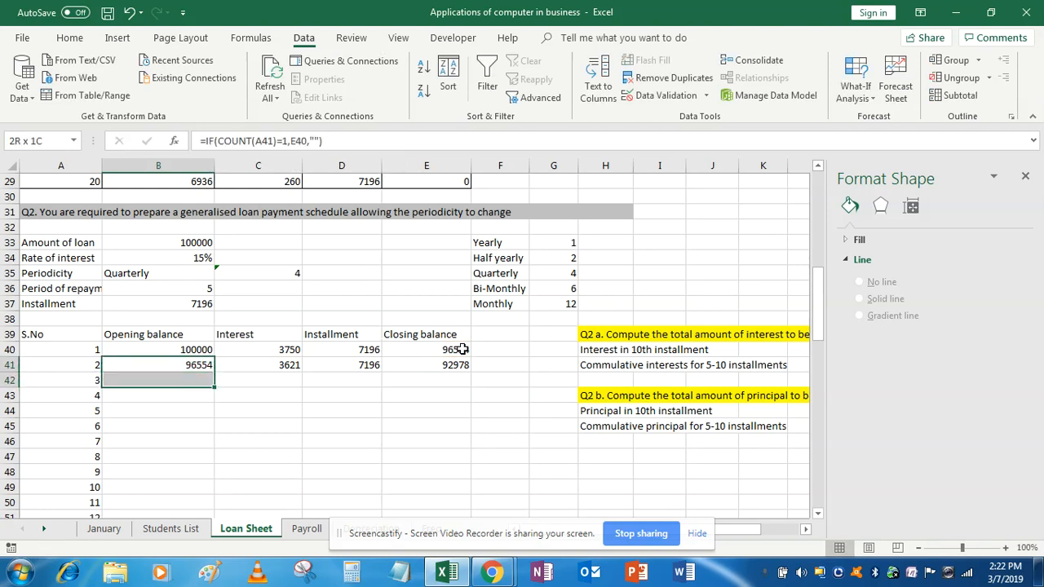
pyautogui.hotkey('shift', 'Down')
pyautogui.hotkey('shift', 'Down')
pyautogui.hotkey('shift', 'Down')
pyautogui.hotkey('shift', 'Down')
pyautogui.hotkey('shift', 'Down')
pyautogui.hotkey('shift', 'Down')
pyautogui.hotkey('shift', 'Down')
pyautogui.hotkey('shift', 'Down')
pyautogui.hotkey('shift', 'Down')
pyautogui.hotkey('shift', 'Down')
pyautogui.hotkey('shift', 'Down')
pyautogui.hotkey('shift', 'Down')
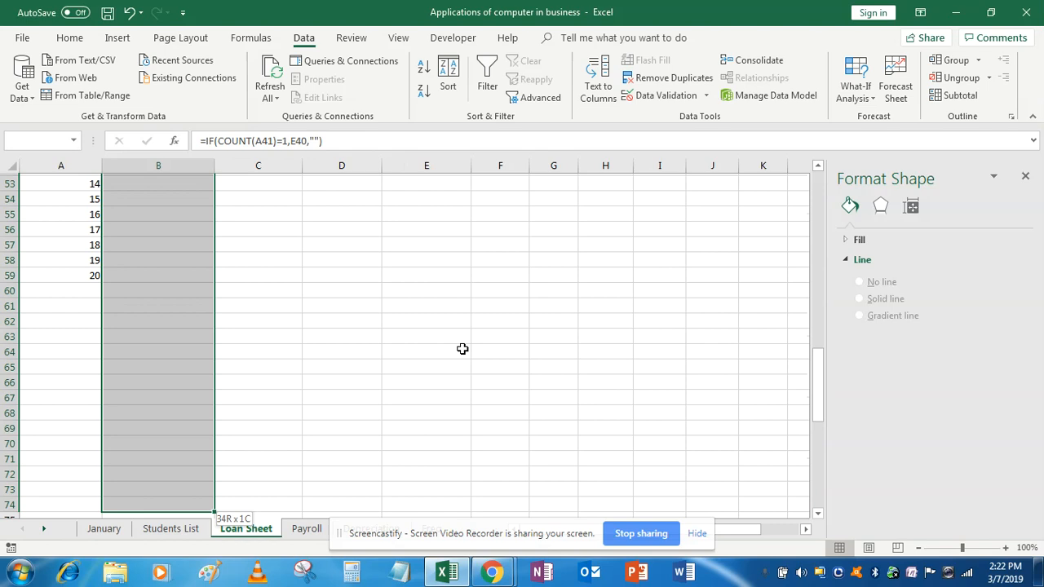
pyautogui.hotkey('shift', 'Down')
pyautogui.hotkey('shift', 'Down')
pyautogui.hotkey('shift', 'Down')
pyautogui.hotkey('shift', 'Down')
pyautogui.hotkey('shift', 'Down')
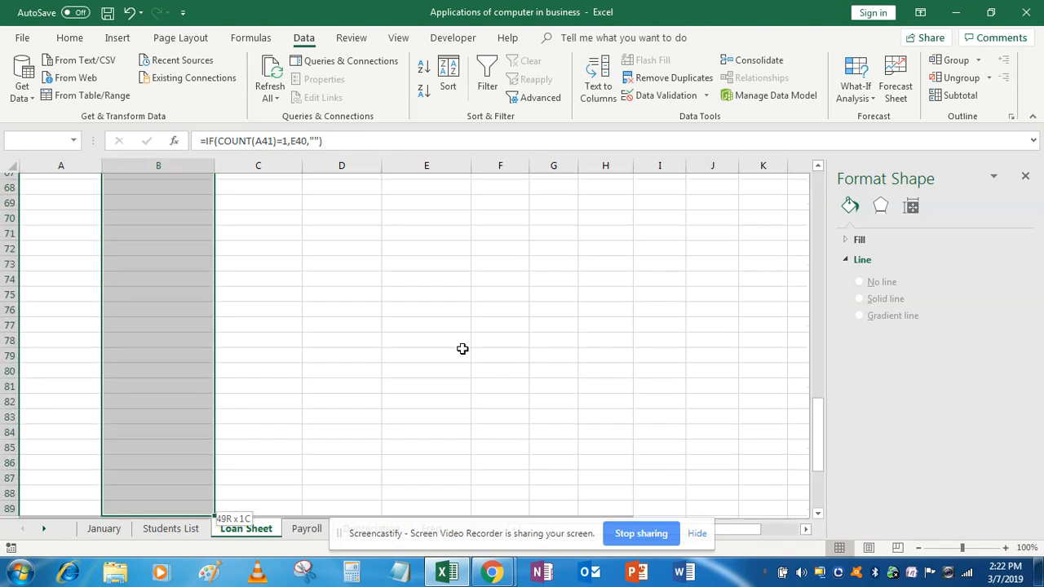
pyautogui.hotkey('shift', 'Down')
pyautogui.hotkey('shift', 'Up')
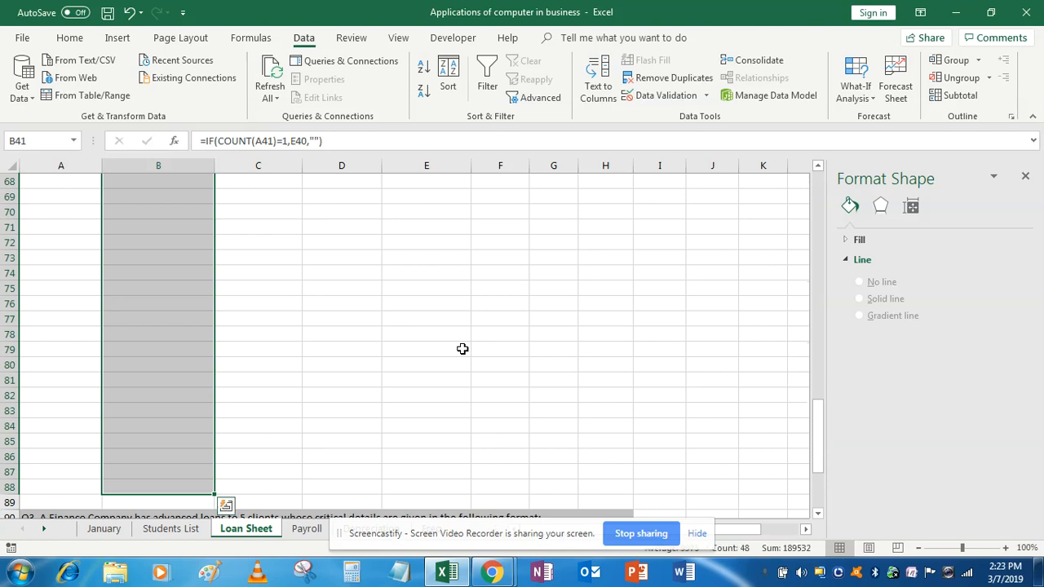
# - Change the interest formula in C41 to =IF(COUNT(A41)=1,B41*$B$34/$C$35,"")
pyautogui.press('Up')
pyautogui.press('Up')
pyautogui.press('Up')
pyautogui.press('Up')
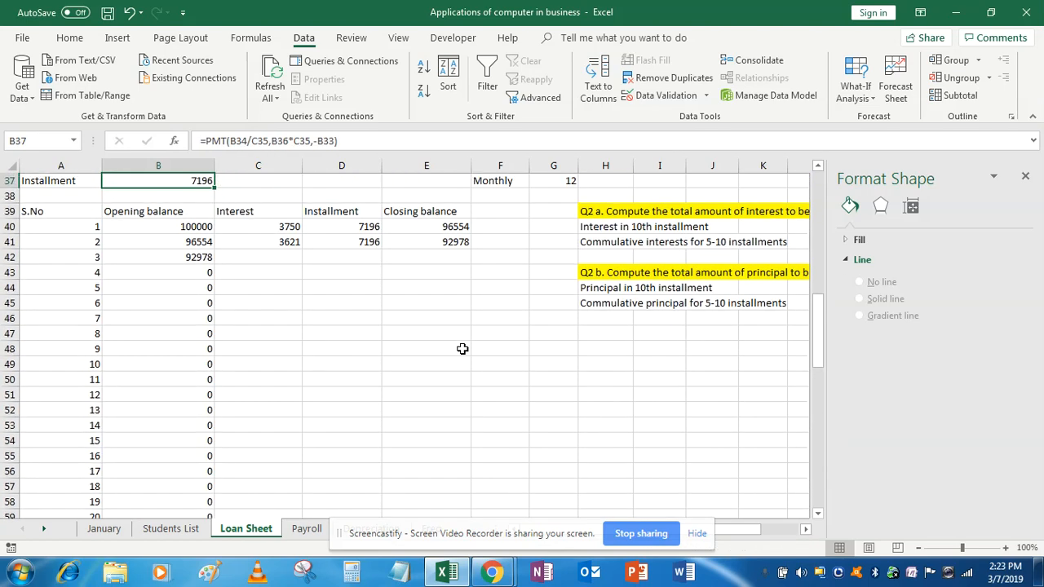
pyautogui.press('Down')
pyautogui.press('Down')
pyautogui.press('Down')
pyautogui.press('Right')
pyautogui.press('Down')
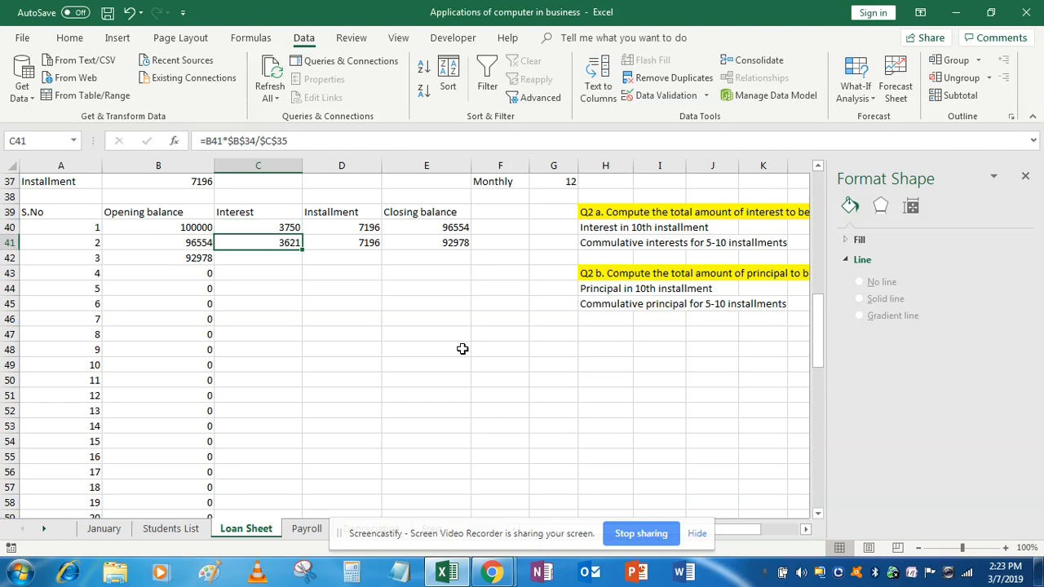
pyautogui.click(207, 141)
pyautogui.write('IF(')
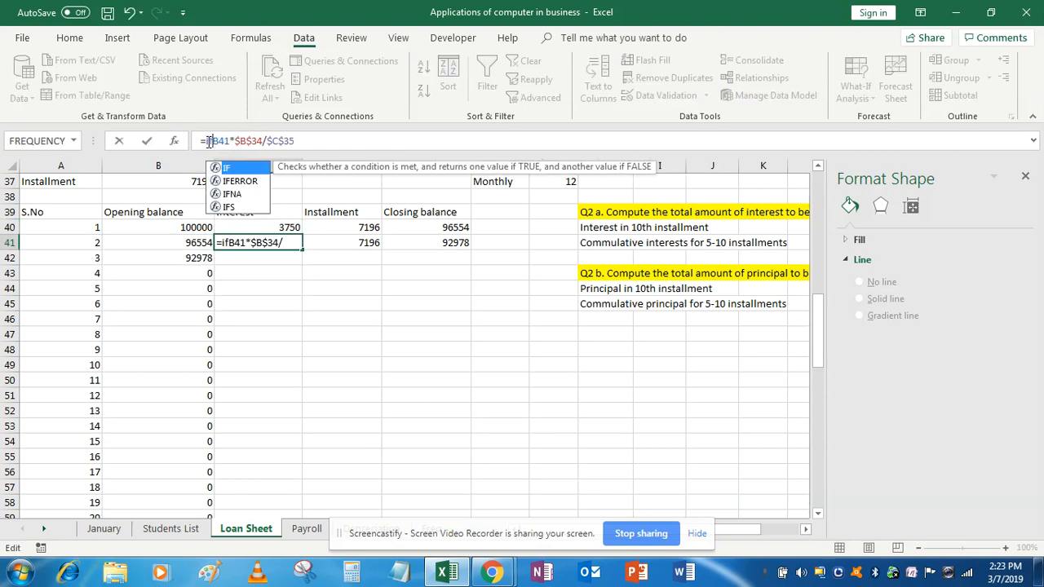
pyautogui.write('COUNT(')
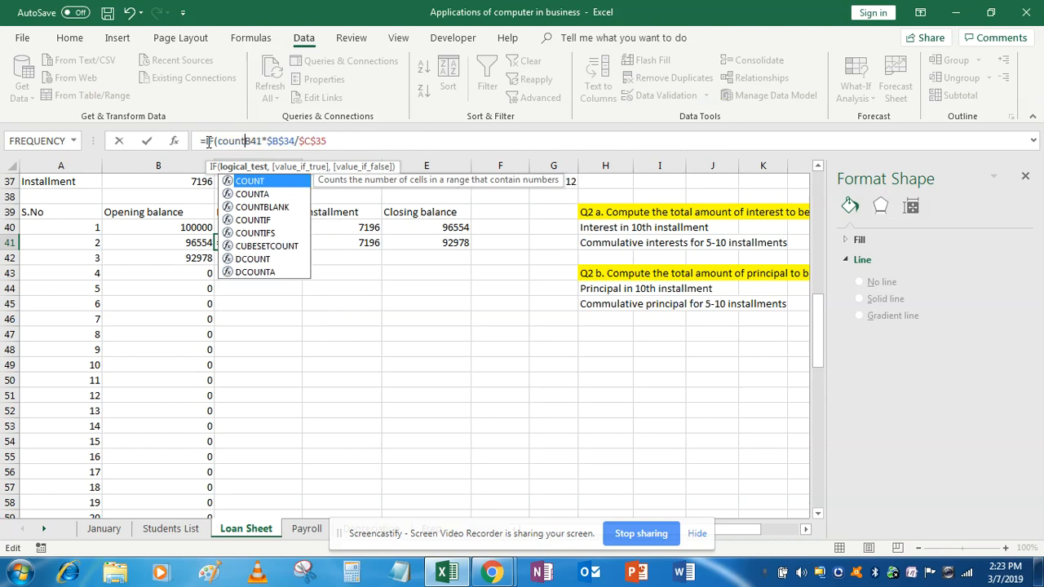
pyautogui.click(85, 242)
pyautogui.write(')')
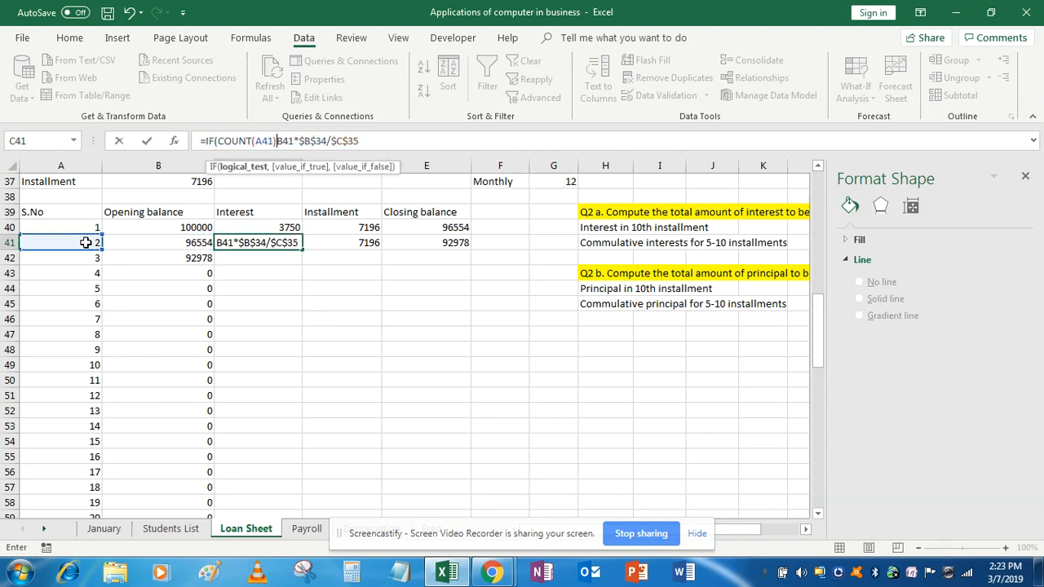
pyautogui.write('=1')
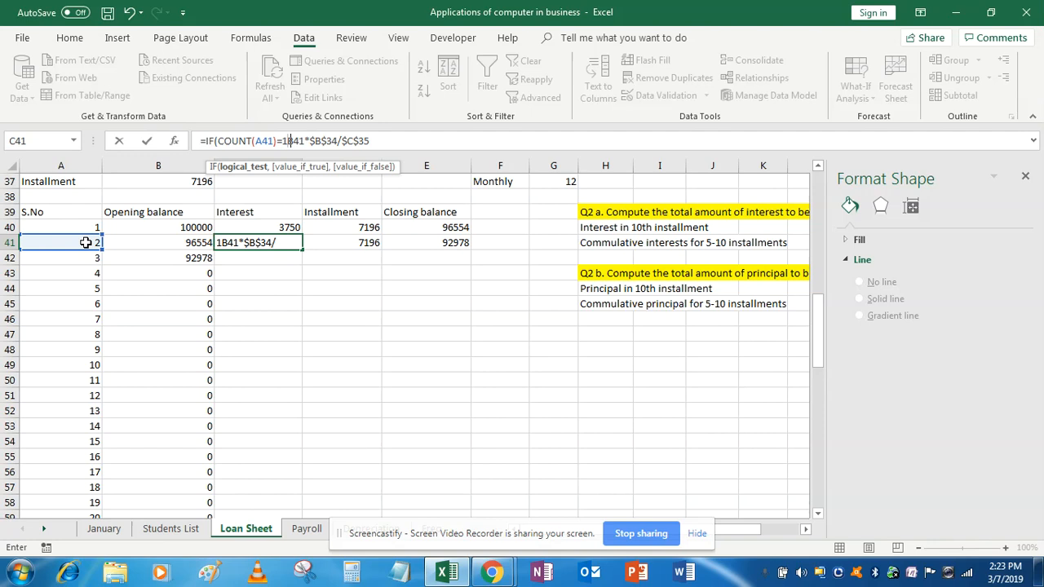
pyautogui.write(',')
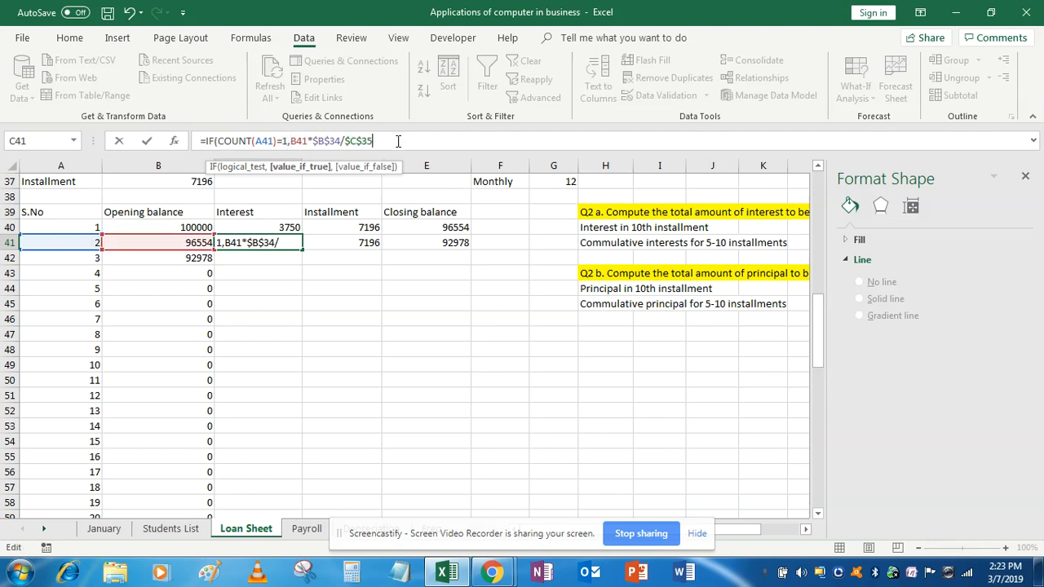
pyautogui.click(399, 142)
pyautogui.write(',')
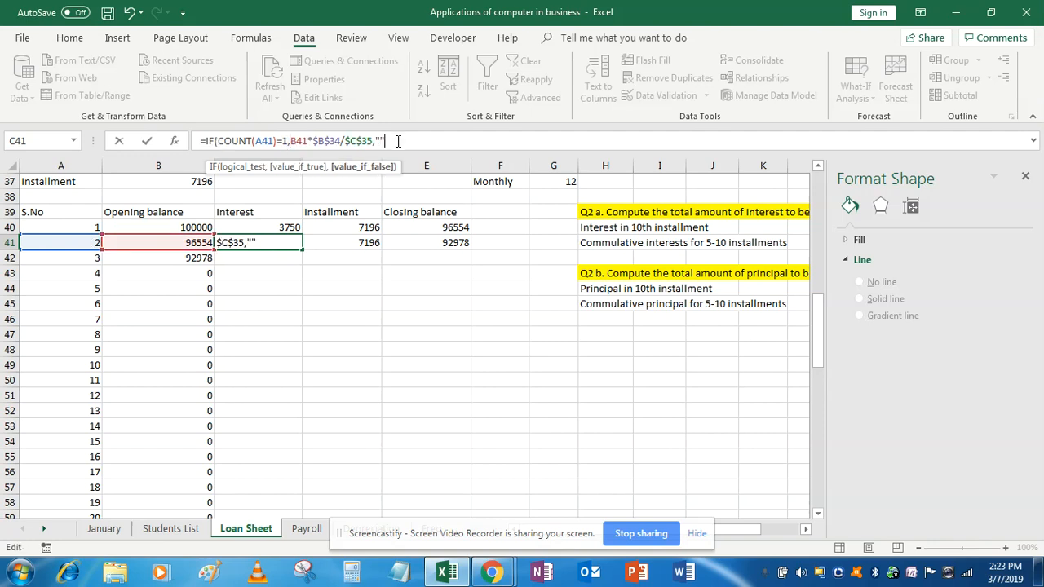
pyautogui.write('"")')
pyautogui.press('Return')
pyautogui.press('Up')
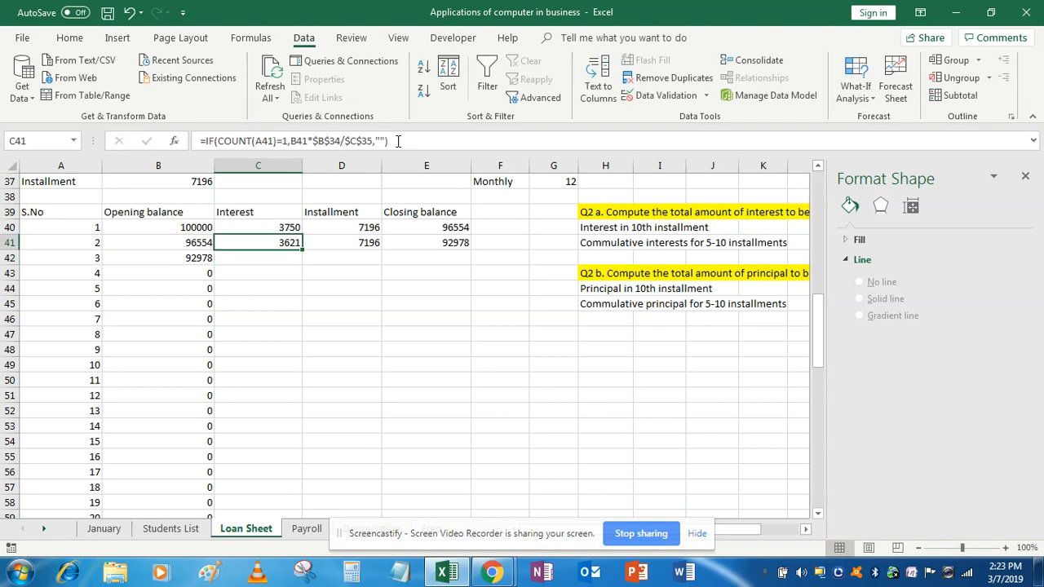
# - Fill the interest formula from C41 down to C88
pyautogui.hotkey('shift', 'Down')
pyautogui.hotkey('shift', 'Down')
pyautogui.hotkey('shift', 'Down')
pyautogui.hotkey('shift', 'Down')
pyautogui.hotkey('shift', 'Down')
pyautogui.hotkey('shift', 'Down')
pyautogui.hotkey('shift', 'Down')
pyautogui.hotkey('shift', 'Down')
pyautogui.hotkey('shift', 'Down')
pyautogui.hotkey('shift', 'Down')
pyautogui.hotkey('shift', 'Down')
pyautogui.hotkey('shift', 'Down')
pyautogui.hotkey('shift', 'Down')
pyautogui.hotkey('shift', 'Down')
pyautogui.hotkey('shift', 'Down')
pyautogui.hotkey('shift', 'Down')
pyautogui.hotkey('shift', 'Down')
pyautogui.hotkey('shift', 'Down')
pyautogui.hotkey('shift', 'Down')
pyautogui.hotkey('shift', 'Down')
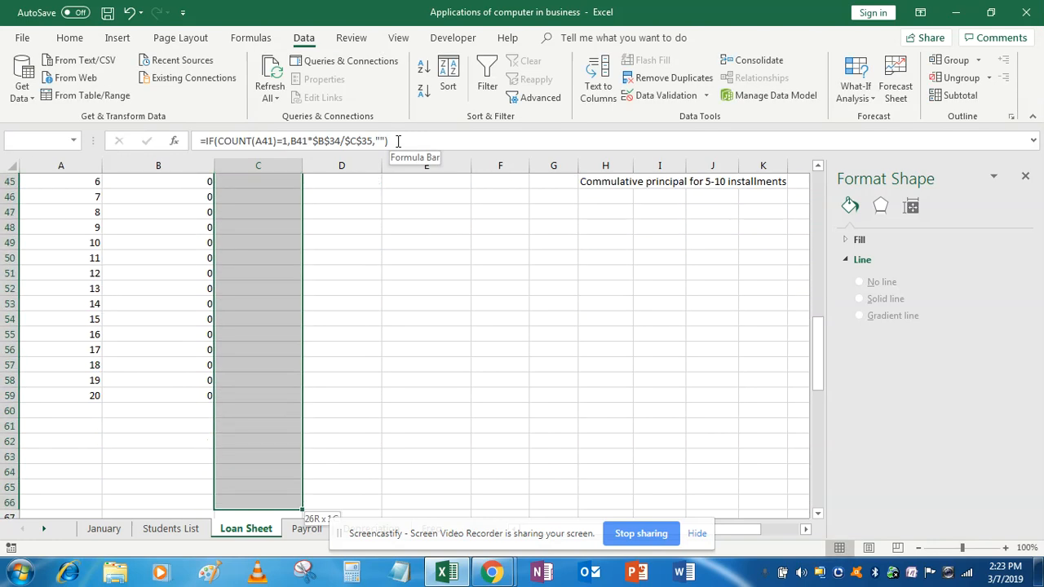
pyautogui.hotkey('shift', 'Down')
pyautogui.hotkey('shift', 'Down')
pyautogui.hotkey('shift', 'Down')
pyautogui.hotkey('shift', 'Down')
pyautogui.hotkey('shift', 'Down')
pyautogui.hotkey('shift', 'Down')
pyautogui.hotkey('shift', 'Down')
pyautogui.hotkey('shift', 'Down')
pyautogui.hotkey('shift', 'Down')
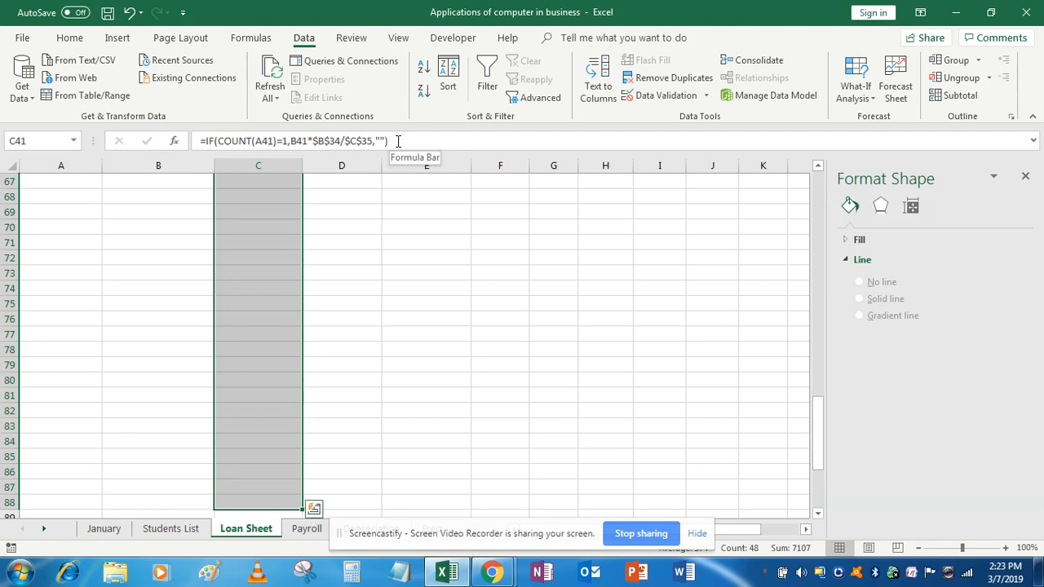
# - Change the installment formula in D41 to =IF(COUNT(A41)=1,$B$37,"")
pyautogui.press('Up')
pyautogui.press('Up')
pyautogui.press('Up')
pyautogui.press('Up')
pyautogui.press('Up')
pyautogui.press('Down')
pyautogui.press('Down')
pyautogui.press('Down')
pyautogui.press('Down')
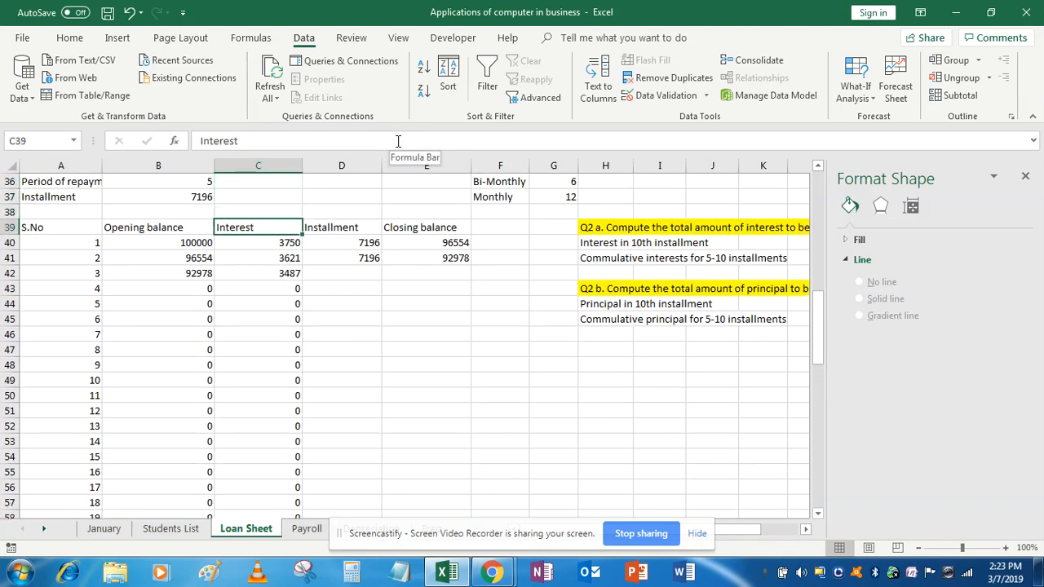
pyautogui.press('Right')
pyautogui.press('Down')
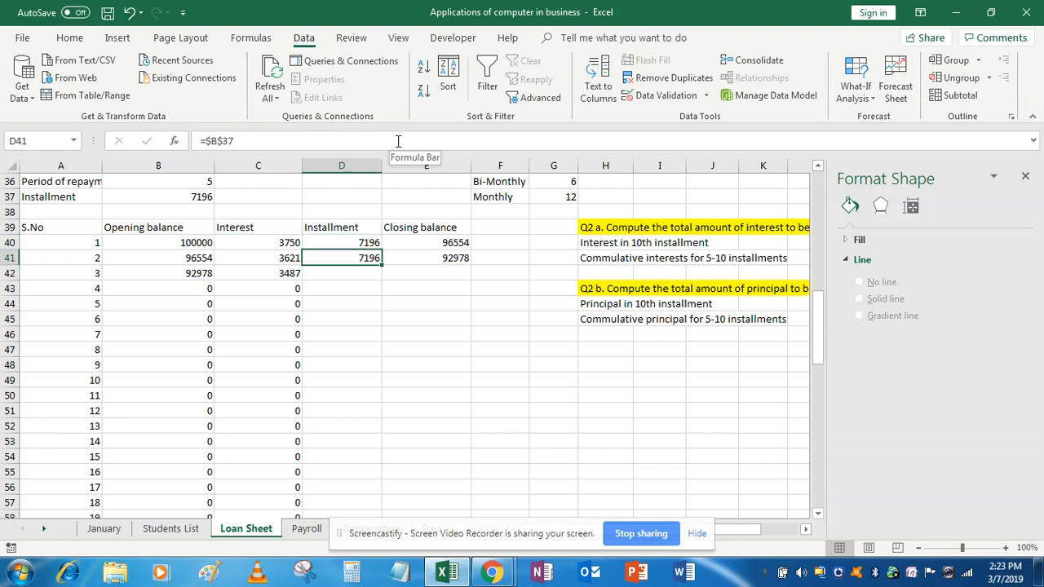
pyautogui.press('F2')
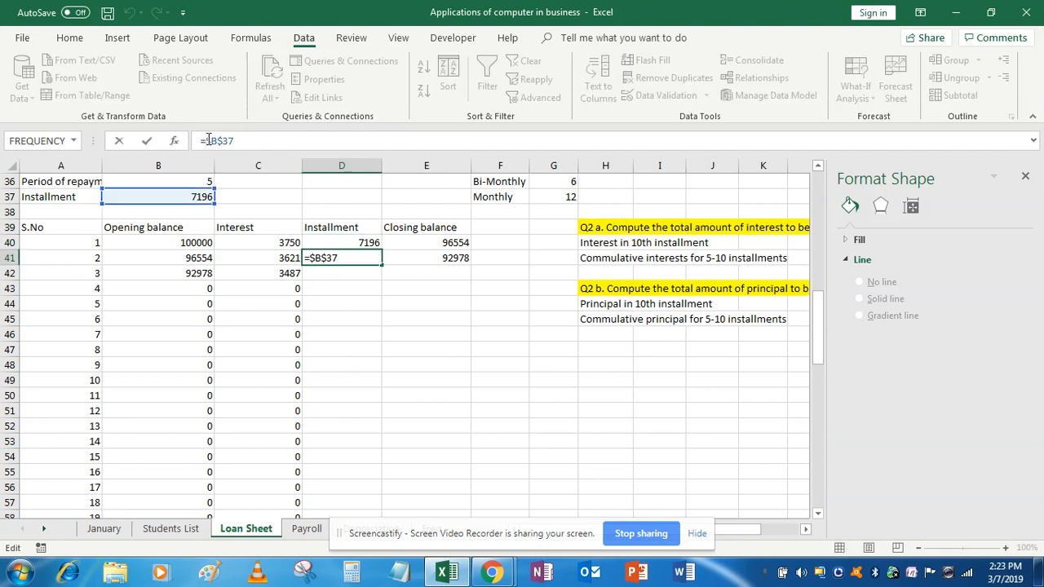
pyautogui.click(206, 140)
pyautogui.write('IF(')
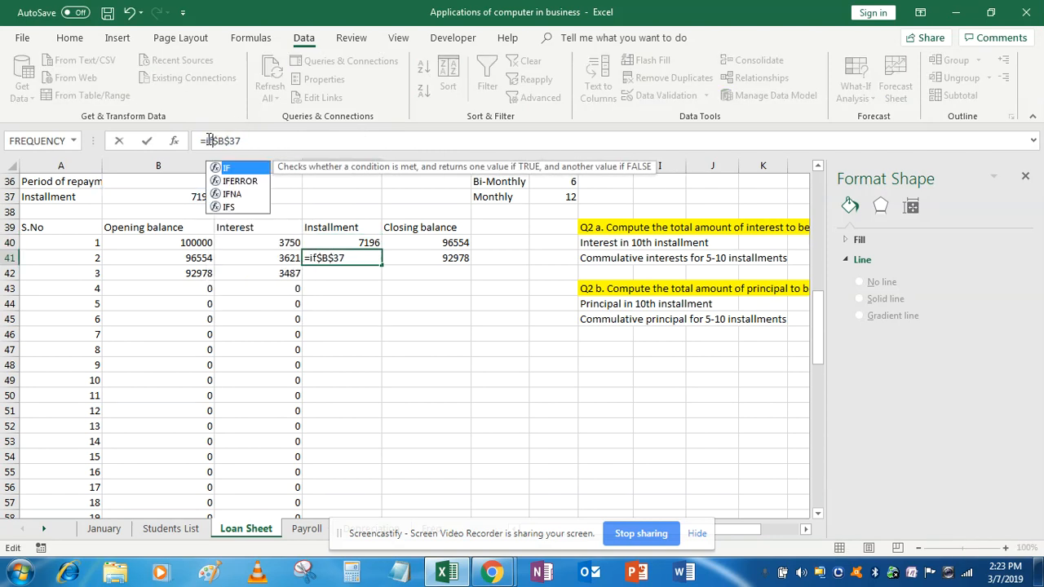
pyautogui.write('COUNT(')
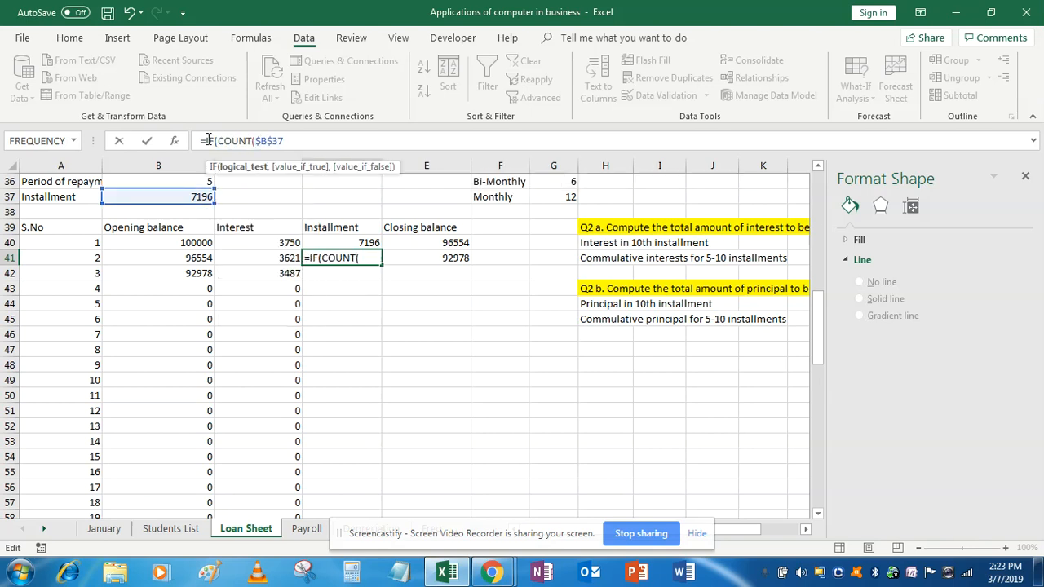
pyautogui.click(94, 257)
pyautogui.write(')=1')
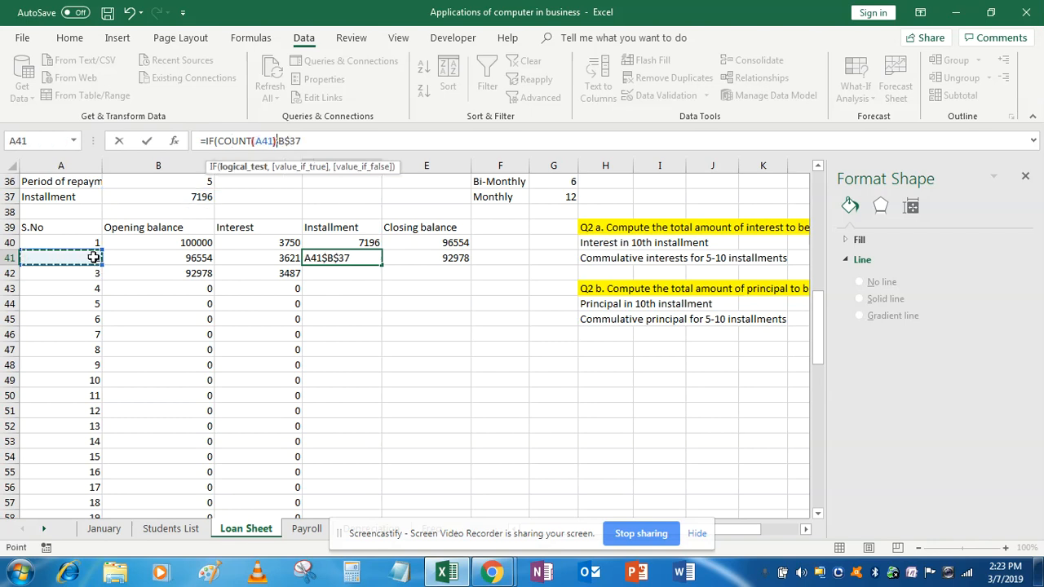
pyautogui.write(',$B$37')
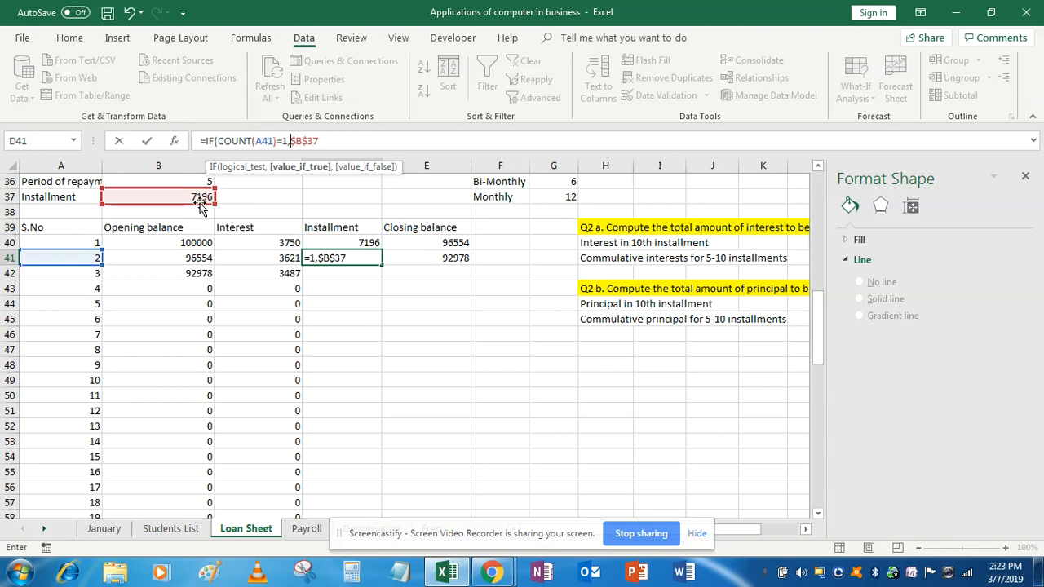
pyautogui.write(',')
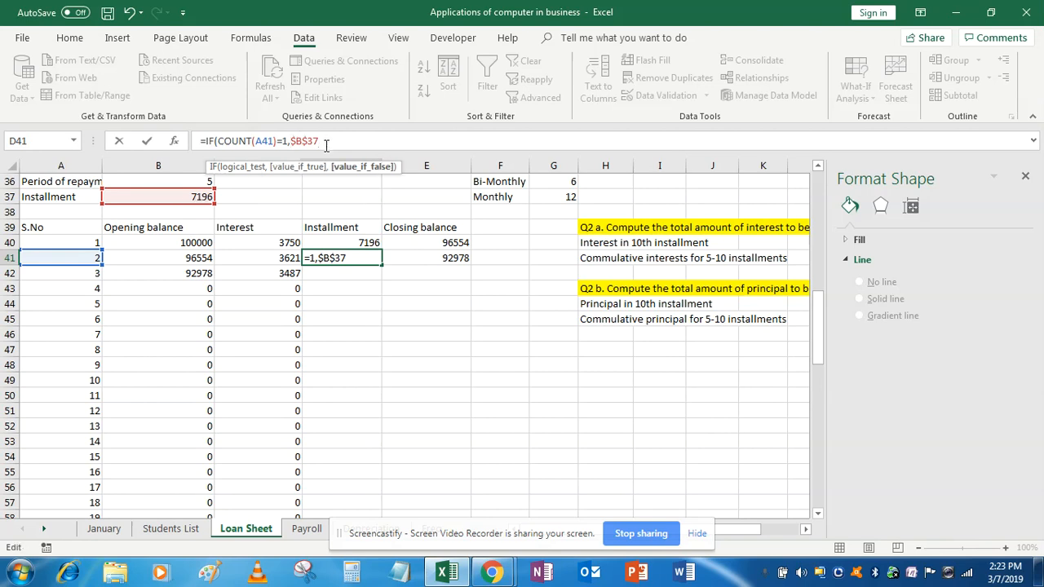
pyautogui.write('"")')
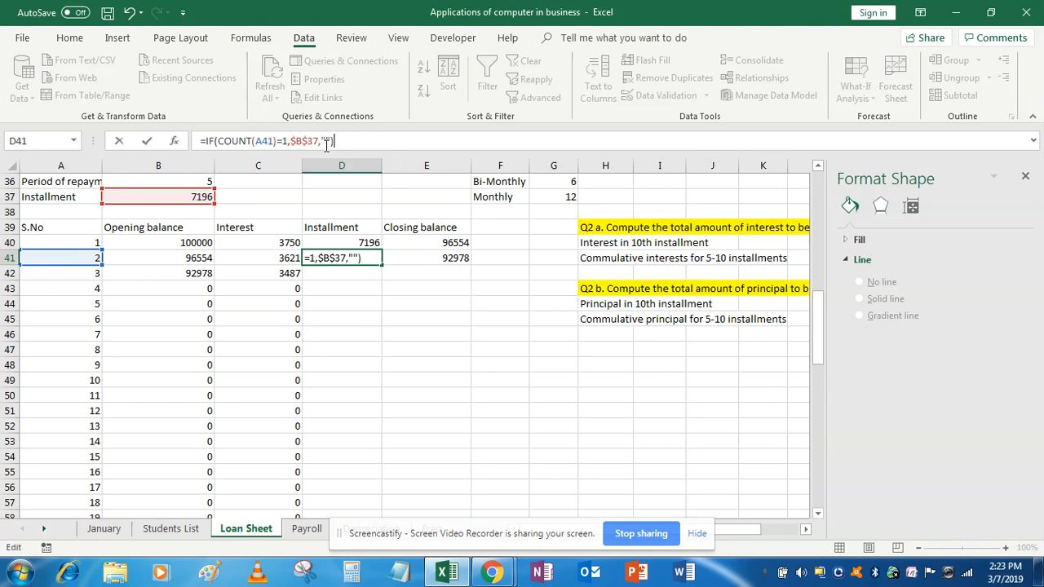
pyautogui.press('Return')
# - Fill the installment formula from D41 down to D88
pyautogui.press('Up')
pyautogui.hotkey('shift', 'Down')
pyautogui.hotkey('shift', 'Down')
pyautogui.hotkey('shift', 'Down')
pyautogui.hotkey('shift', 'Down')
pyautogui.hotkey('shift', 'Down')
pyautogui.hotkey('shift', 'Down')
pyautogui.hotkey('shift', 'Down')
pyautogui.hotkey('shift', 'Down')
pyautogui.hotkey('shift', 'Down')
pyautogui.hotkey('shift', 'Down')
pyautogui.hotkey('shift', 'Down')
pyautogui.hotkey('shift', 'Down')
pyautogui.hotkey('shift', 'Down')
pyautogui.hotkey('shift', 'Down')
pyautogui.hotkey('shift', 'Down')
pyautogui.hotkey('shift', 'Down')
pyautogui.hotkey('shift', 'Down')
pyautogui.hotkey('shift', 'Down')
pyautogui.hotkey('shift', 'Down')
pyautogui.hotkey('shift', 'Down')
pyautogui.hotkey('shift', 'Down')
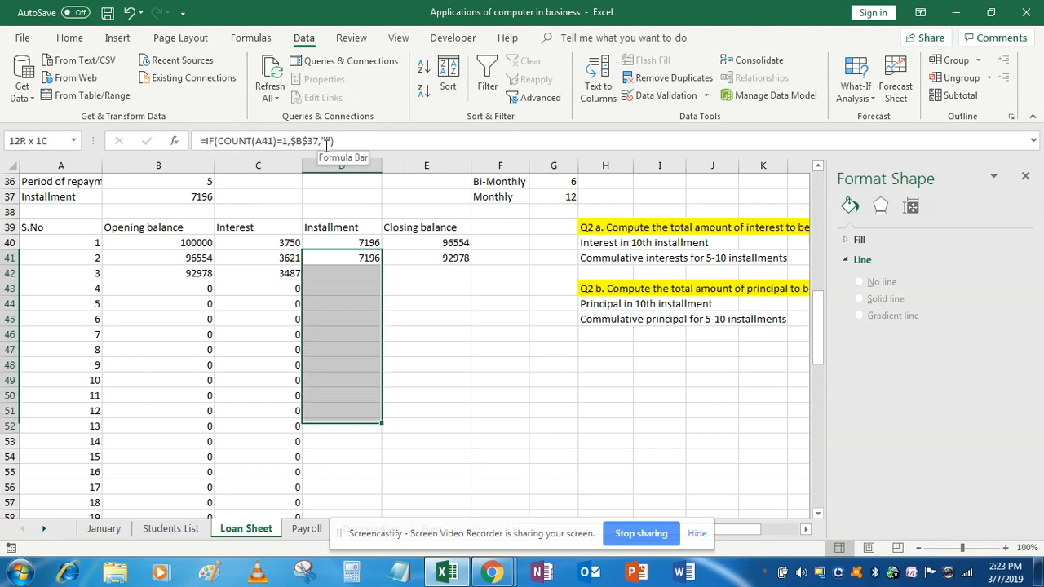
pyautogui.hotkey('shift', 'Down')
pyautogui.hotkey('shift', 'Down')
pyautogui.hotkey('shift', 'Down')
pyautogui.hotkey('shift', 'Down')
pyautogui.hotkey('shift', 'Down')
pyautogui.hotkey('shift', 'Down')
pyautogui.hotkey('shift', 'Down')
pyautogui.hotkey('shift', 'Down')
pyautogui.hotkey('shift', 'Down')
pyautogui.hotkey('shift', 'Down')
pyautogui.hotkey('shift', 'Down')
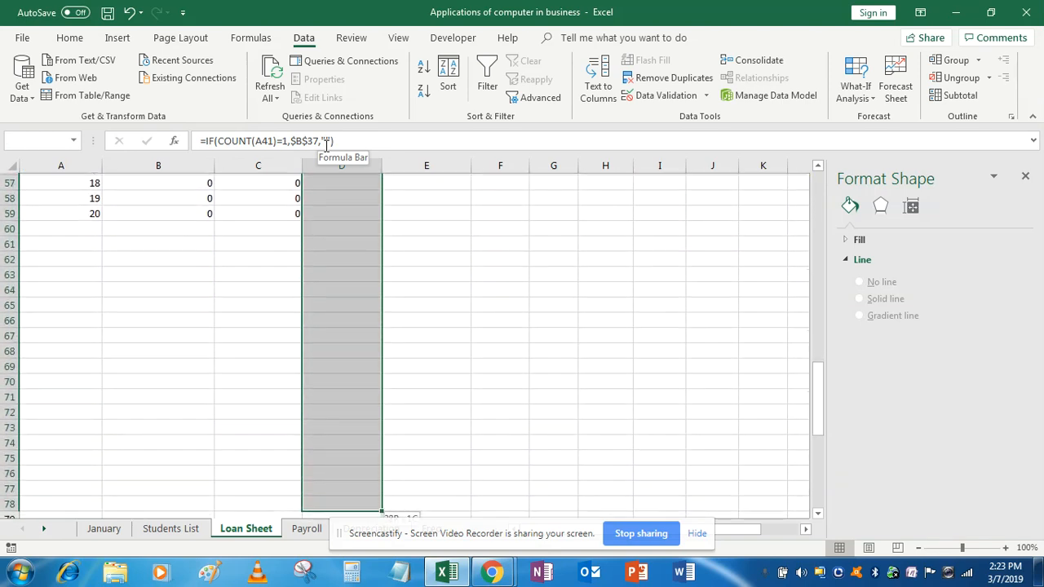
pyautogui.hotkey('shift', 'Down')
pyautogui.hotkey('shift', 'Down')
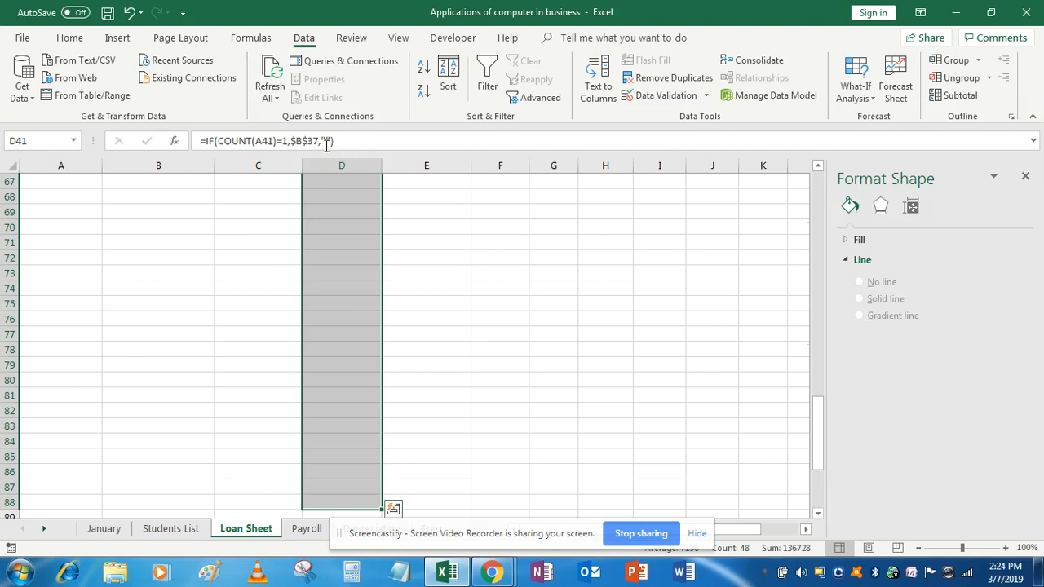
# - Change the closing balance formula in E41 to =IF(COUNT(A41)=1,B41+C41-D41,"")
pyautogui.press('Up')
pyautogui.press('Up')
pyautogui.press('Up')
pyautogui.press('Up')
pyautogui.press('Up')
pyautogui.press('Down')
pyautogui.press('Down')
pyautogui.press('Down')
pyautogui.press('Down')
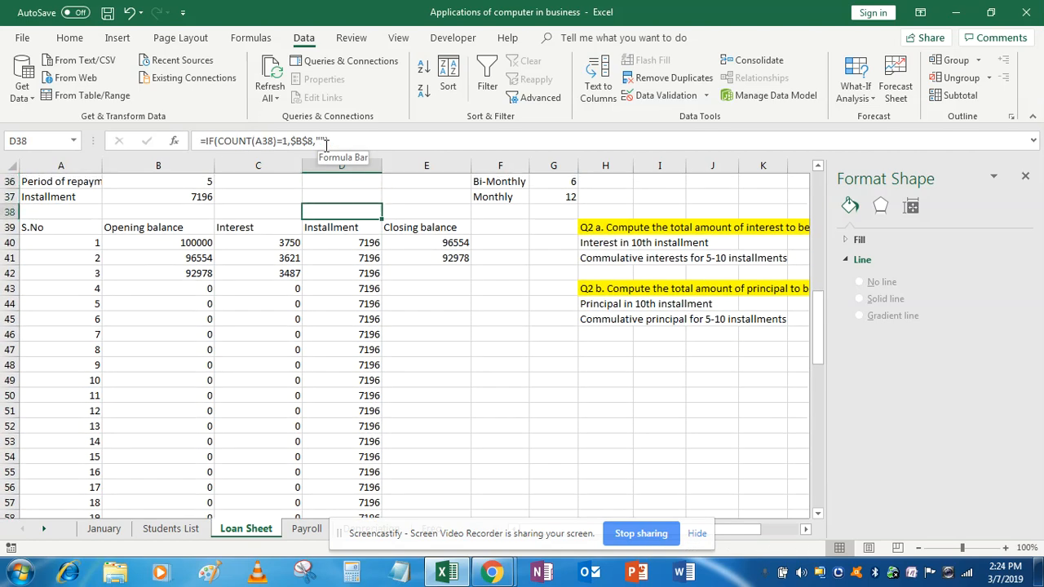
pyautogui.press('Right')
pyautogui.press('Down')
pyautogui.click(209, 141)
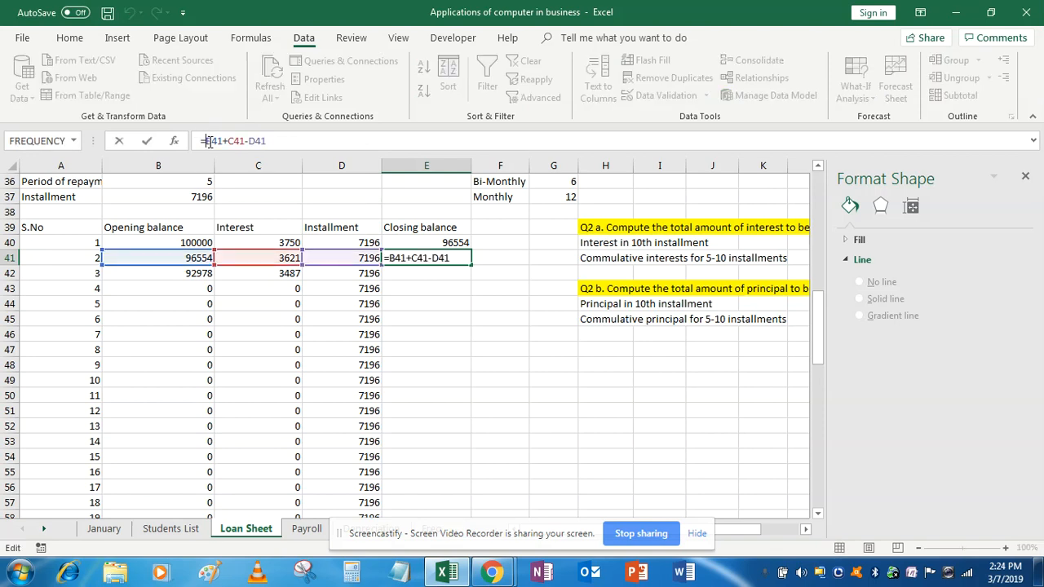
pyautogui.write('IF(coun')
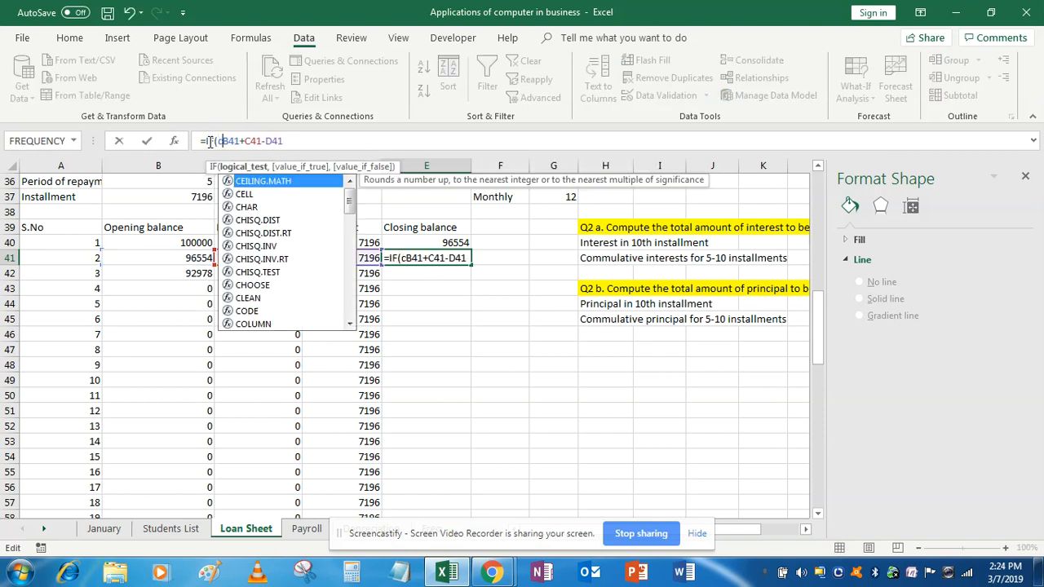
pyautogui.press('Tab')
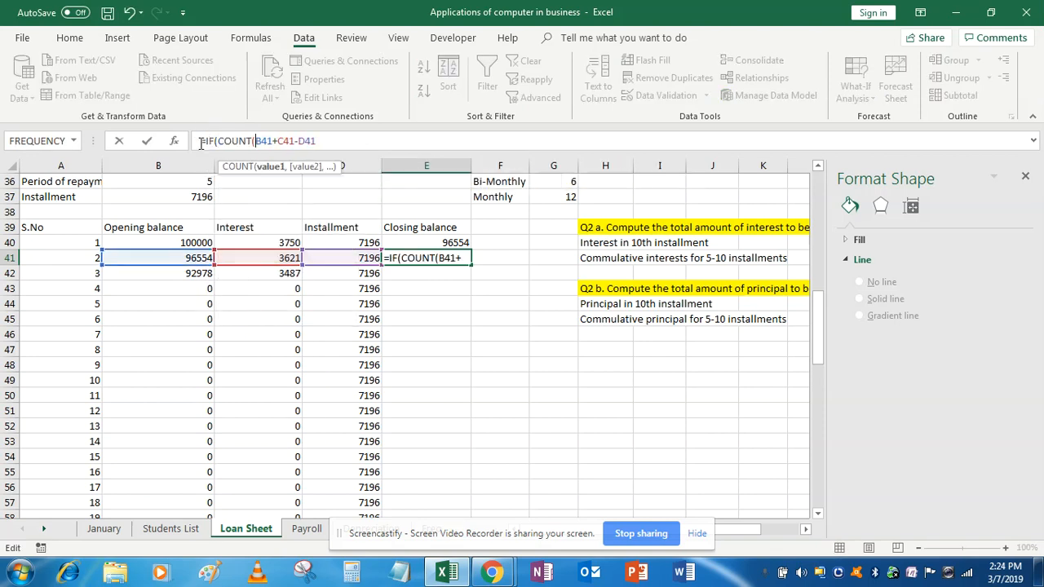
pyautogui.click(77, 257)
pyautogui.write(')')
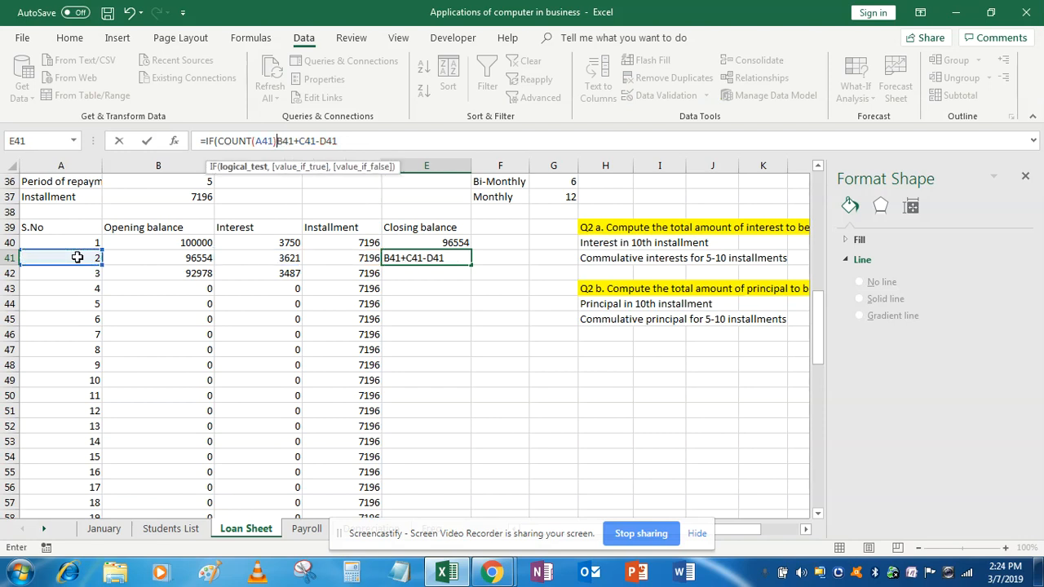
pyautogui.write('=1,')
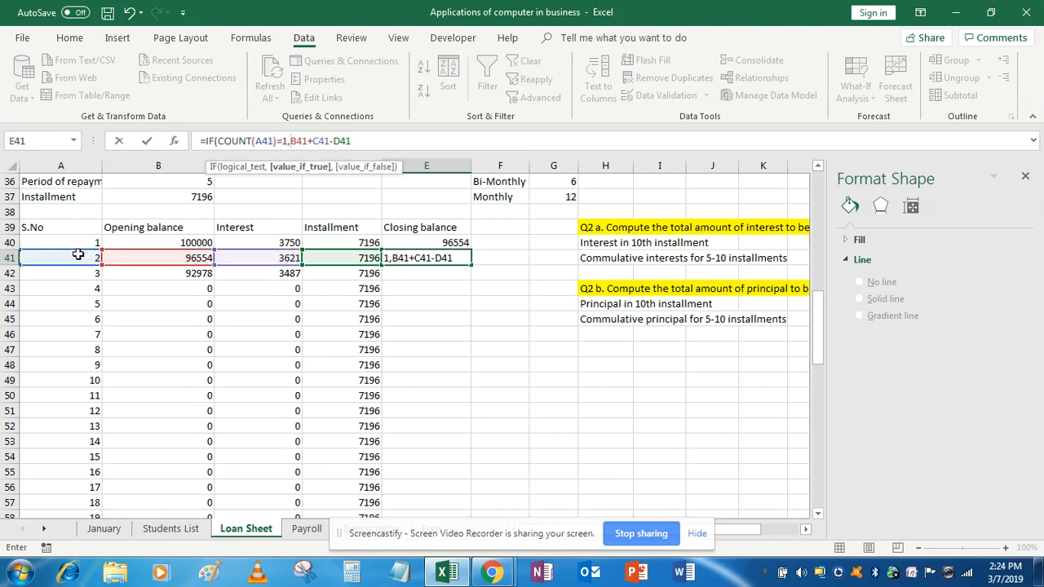
pyautogui.write(',""')
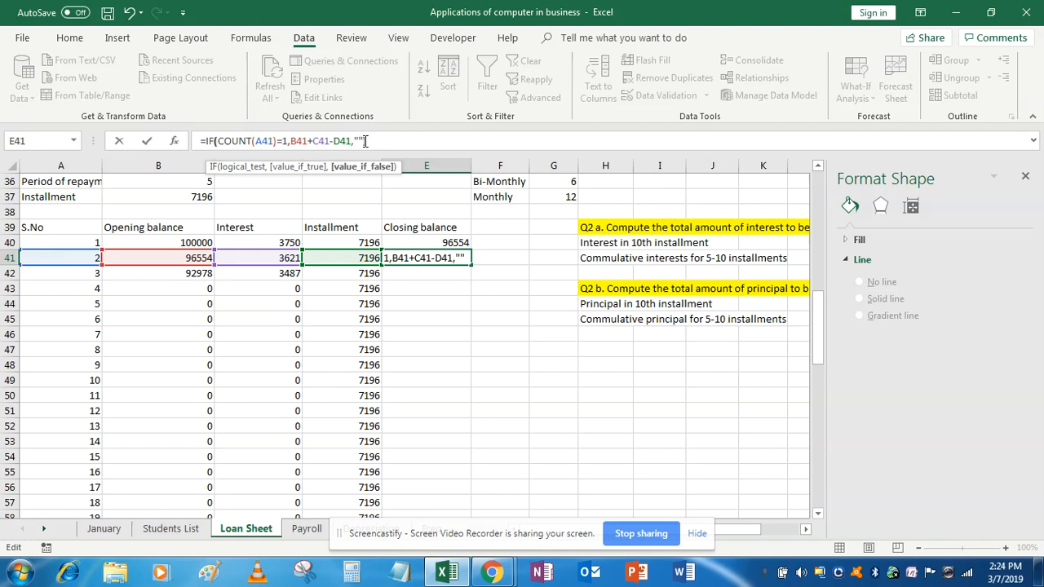
pyautogui.write(')')
pyautogui.press('Return')
# - Fill the closing balance formula from E41 down to E89, just above the Q3 section
pyautogui.press('Up')
pyautogui.hotkey('shift', 'Down')
pyautogui.hotkey('shift', 'Down')
pyautogui.hotkey('shift', 'Down')
pyautogui.hotkey('shift', 'Down')
pyautogui.hotkey('shift', 'Down')
pyautogui.hotkey('shift', 'Down')
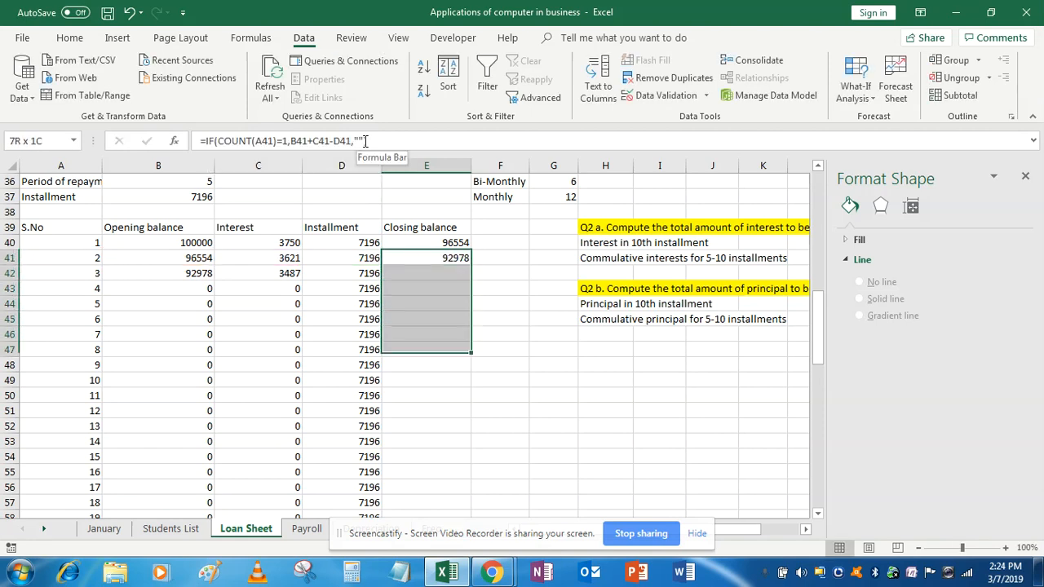
pyautogui.hotkey('shift', 'Down')
pyautogui.hotkey('shift', 'Down')
pyautogui.hotkey('shift', 'Down')
pyautogui.hotkey('shift', 'Down')
pyautogui.hotkey('shift', 'Down')
pyautogui.hotkey('shift', 'Down')
pyautogui.hotkey('shift', 'Down')
pyautogui.hotkey('shift', 'Down')
pyautogui.hotkey('shift', 'Down')
pyautogui.hotkey('shift', 'Down')
pyautogui.hotkey('shift', 'Down')
pyautogui.hotkey('shift', 'Down')
pyautogui.hotkey('shift', 'Down')
pyautogui.hotkey('shift', 'Down')
pyautogui.hotkey('shift', 'Down')
pyautogui.hotkey('shift', 'Down')
pyautogui.hotkey('shift', 'Down')
pyautogui.hotkey('shift', 'Down')
pyautogui.hotkey('shift', 'Down')
pyautogui.hotkey('shift', 'Down')
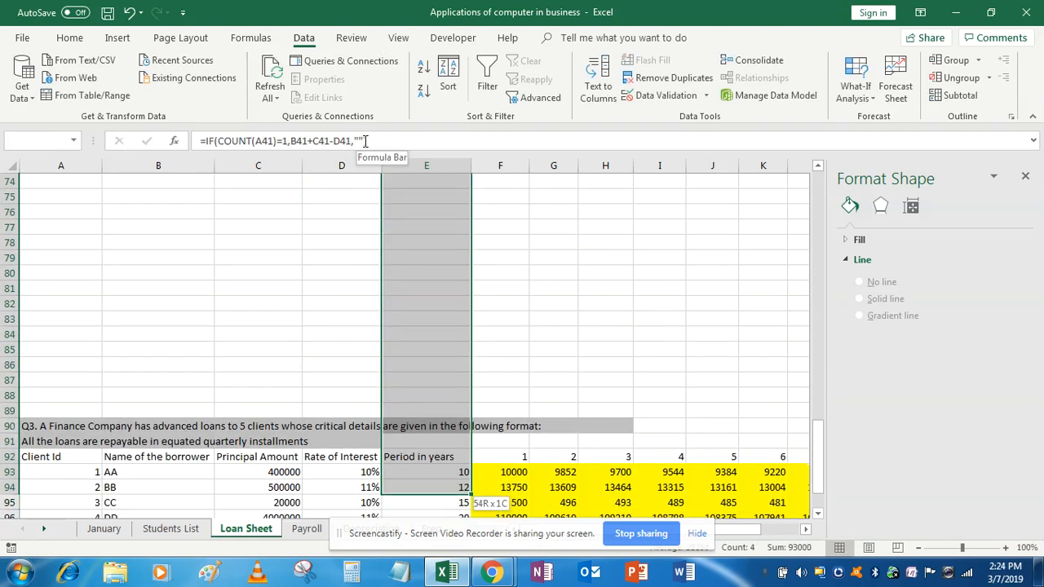
pyautogui.hotkey('shift', 'Up')
pyautogui.hotkey('shift', 'Up')
pyautogui.hotkey('shift', 'Up')
pyautogui.hotkey('shift', 'Up')
pyautogui.hotkey('shift', 'Up')
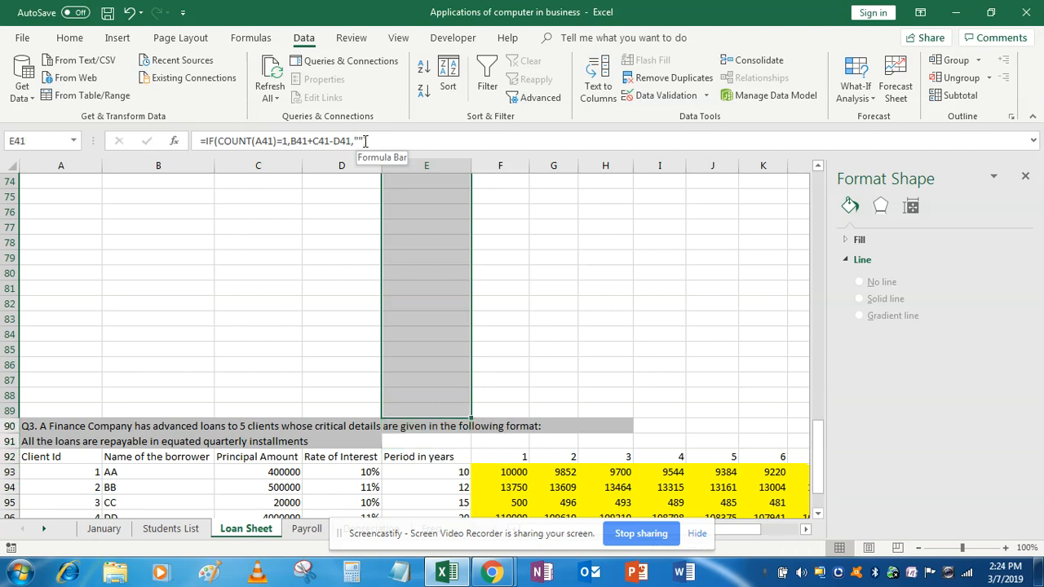
pyautogui.hotkey('ctrl', 'd')
# - Set the periodicity in B35 to Yearly to test the loan schedule
pyautogui.press('Up')
pyautogui.press('Up')
pyautogui.press('Up')
pyautogui.press('Up')
pyautogui.press('Up')
pyautogui.press('Up')
pyautogui.press('Up')
pyautogui.press('Up')
pyautogui.press('Up')
pyautogui.press('Up')
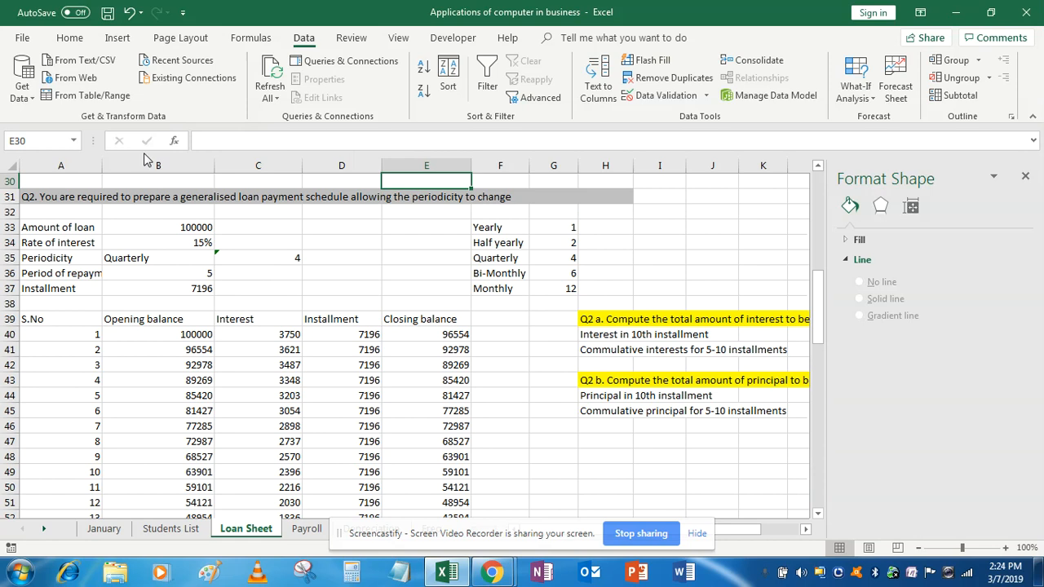
pyautogui.press('Up')
pyautogui.click(189, 258)
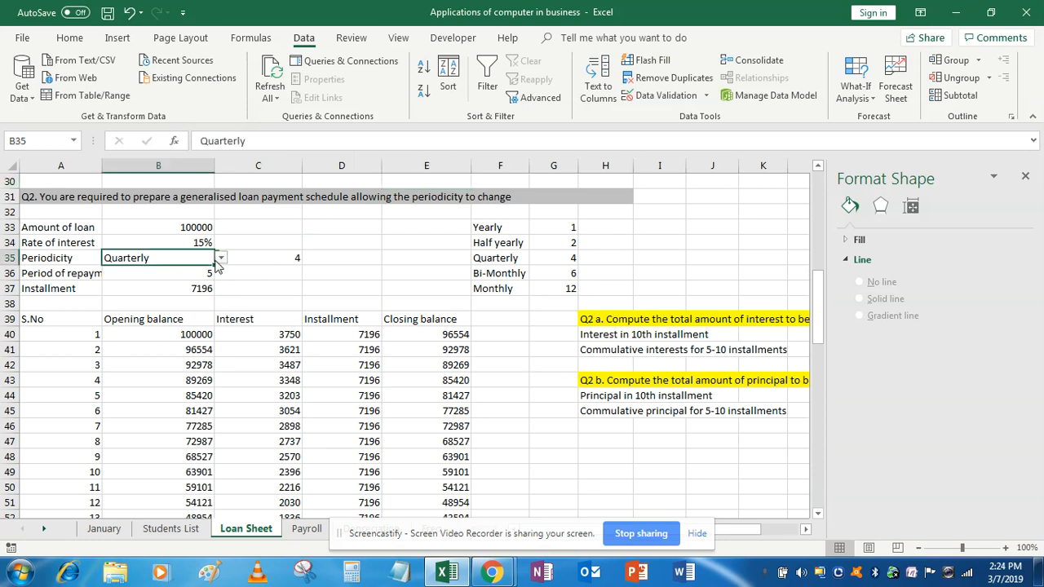
pyautogui.click(222, 259)
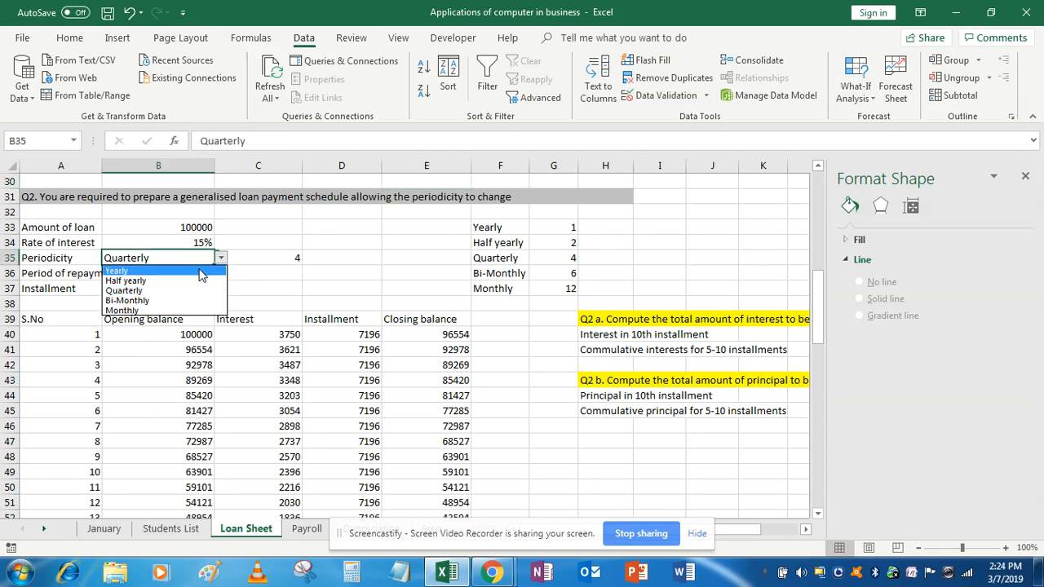
pyautogui.click(118, 271)
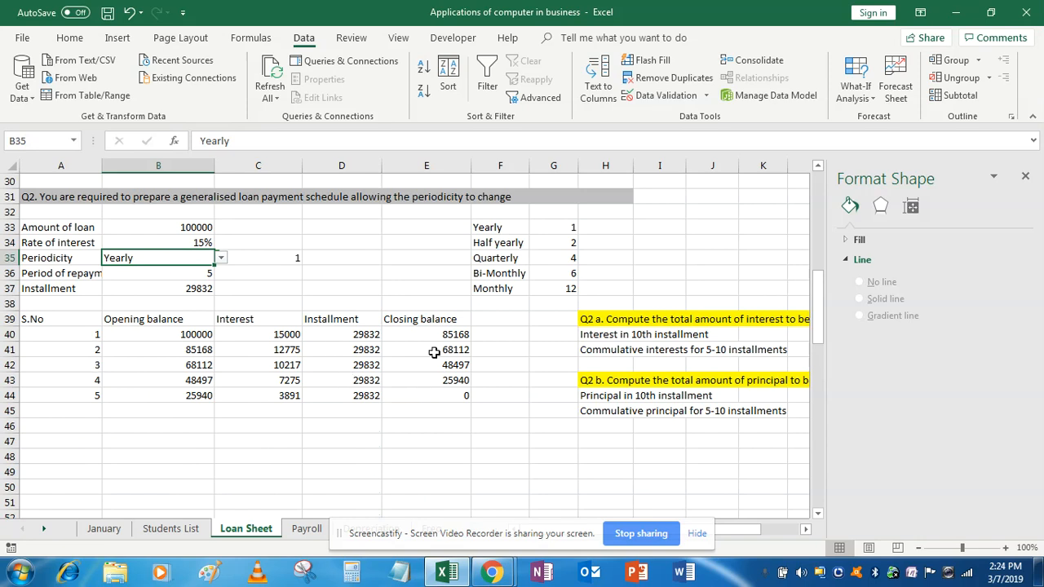
# - Test the schedule with the periodicity in B35 set to Half yearly and to Quarterly
pyautogui.click(222, 259)
pyautogui.click(163, 281)
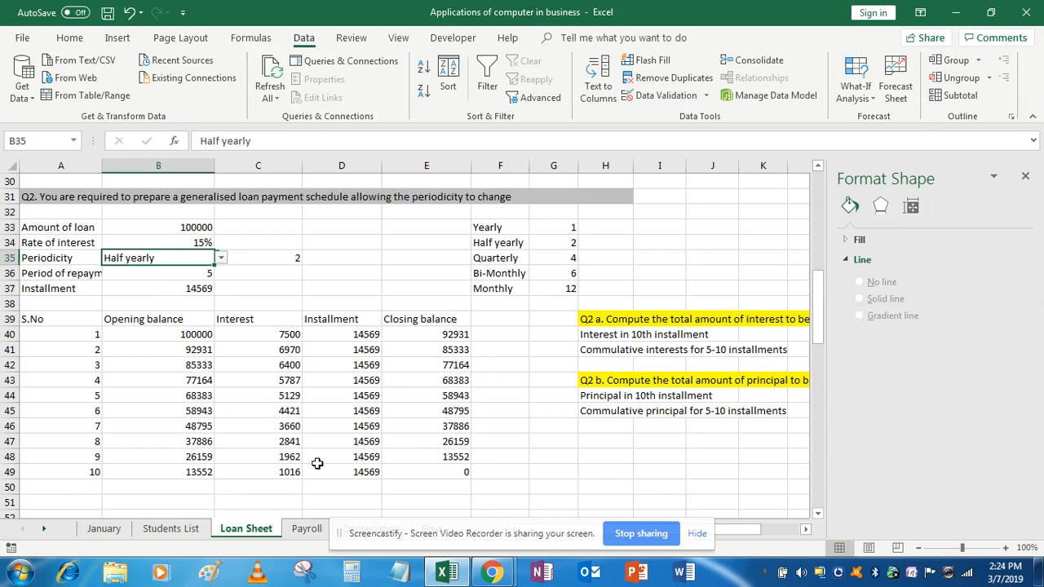
pyautogui.click(221, 258)
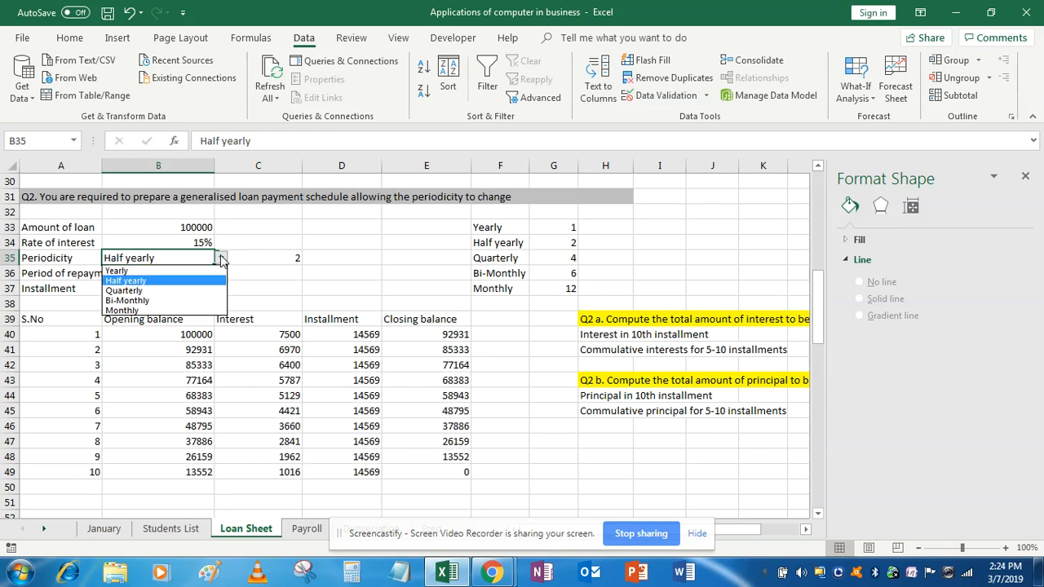
pyautogui.click(124, 290)
pyautogui.moveTo(819, 308)
pyautogui.mouseDown()
pyautogui.moveTo(823, 339)
pyautogui.moveTo(824, 315)
pyautogui.mouseUp()
# - Set the periodicity in B35 to Monthly and check the last schedule row, including the serial number formula in A88
pyautogui.click(221, 228)
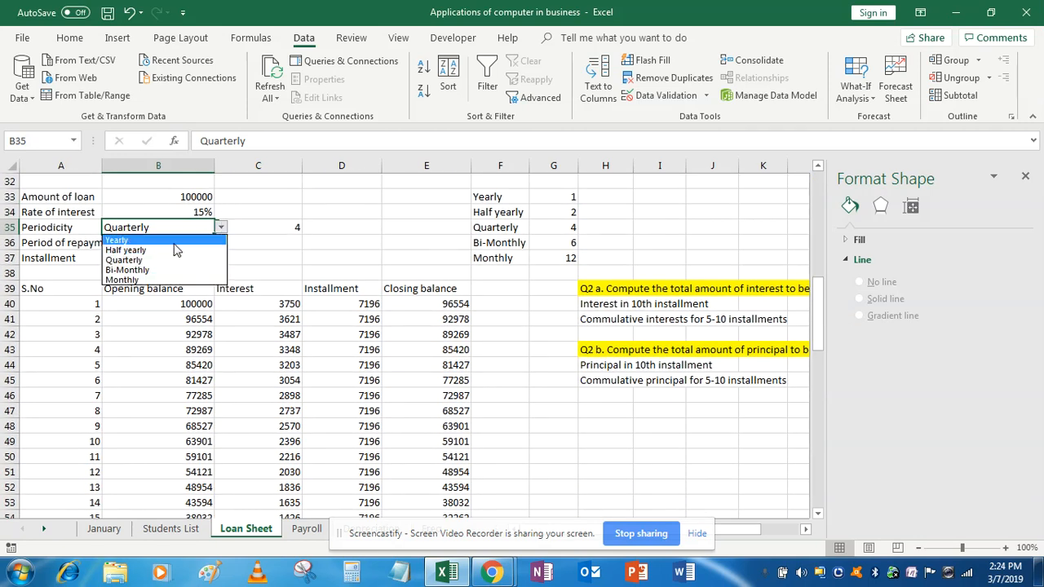
pyautogui.click(122, 281)
pyautogui.moveTo(819, 312); pyautogui.dragTo(827, 437)
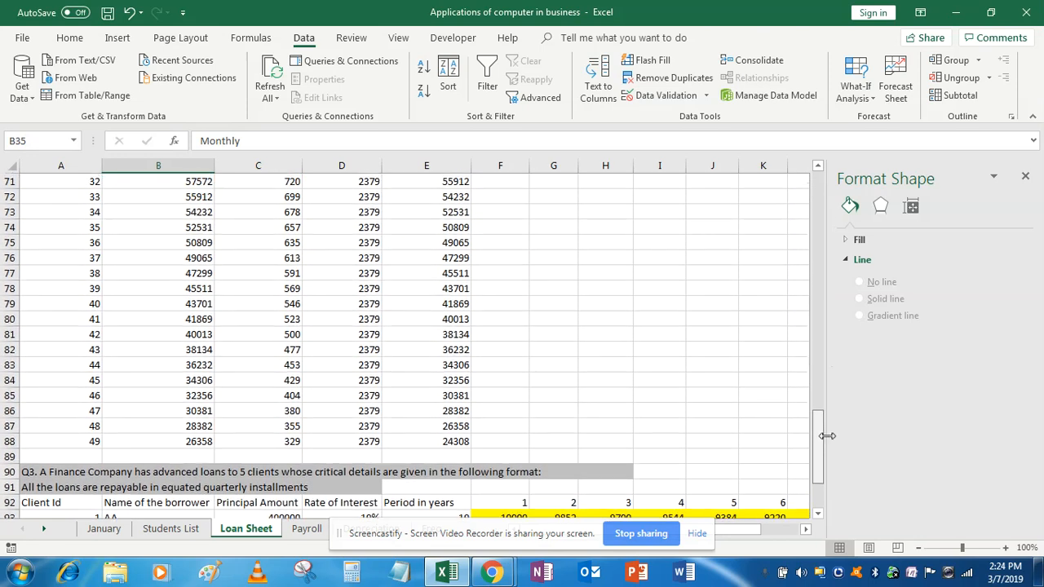
pyautogui.click(97, 438)
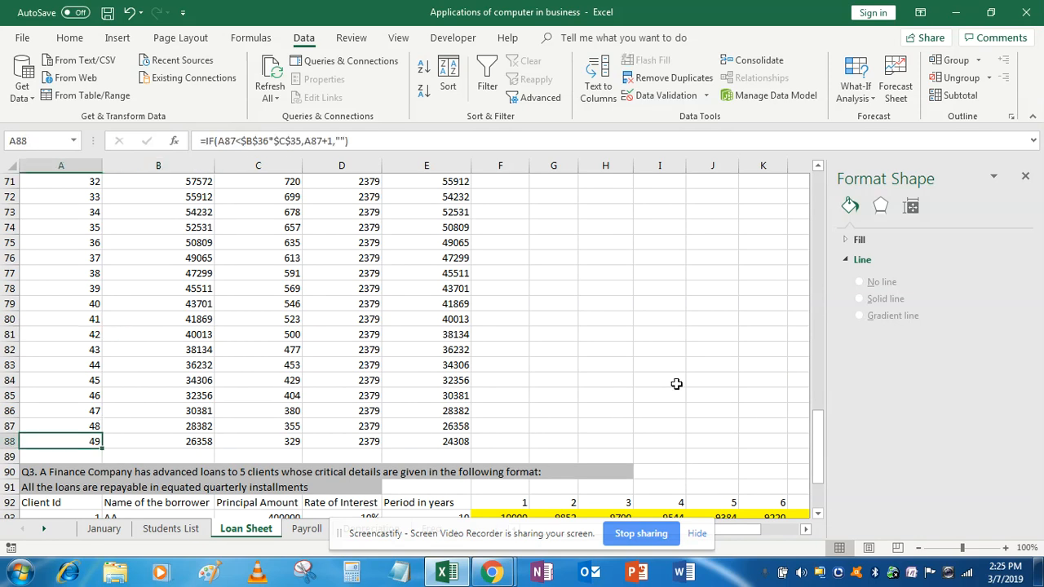
pyautogui.moveTo(819, 447); pyautogui.dragTo(824, 302)
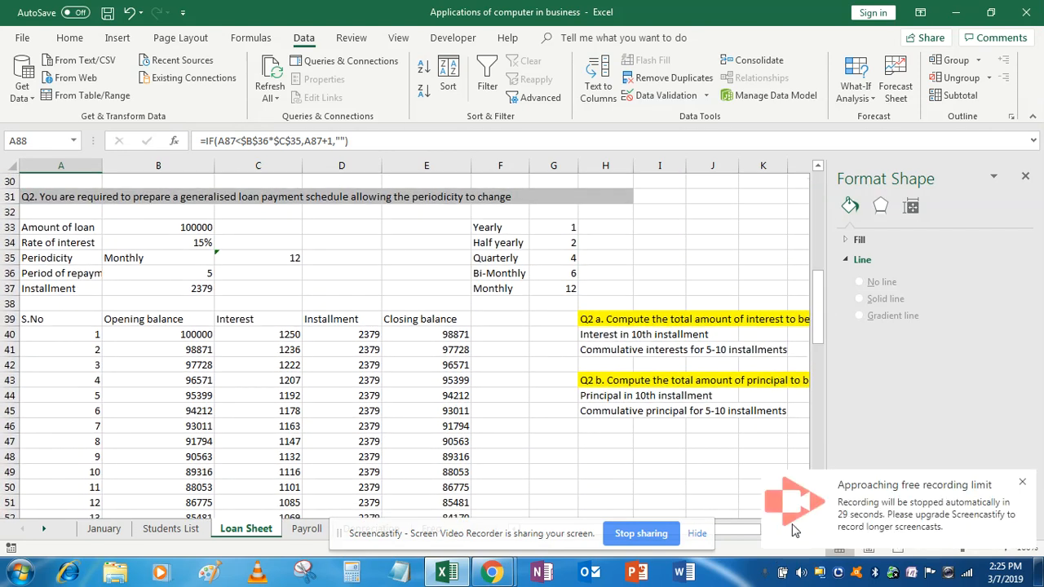